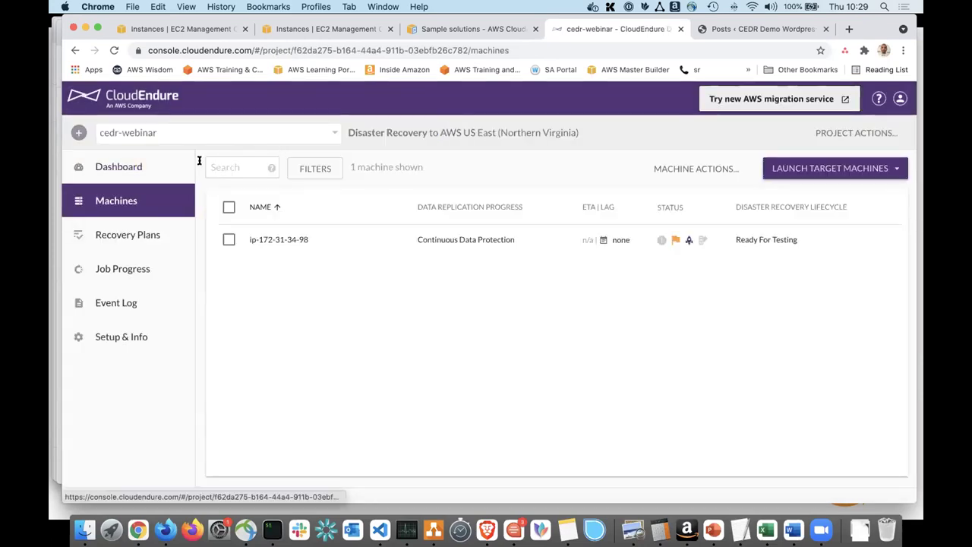
pyautogui.click(331, 135)
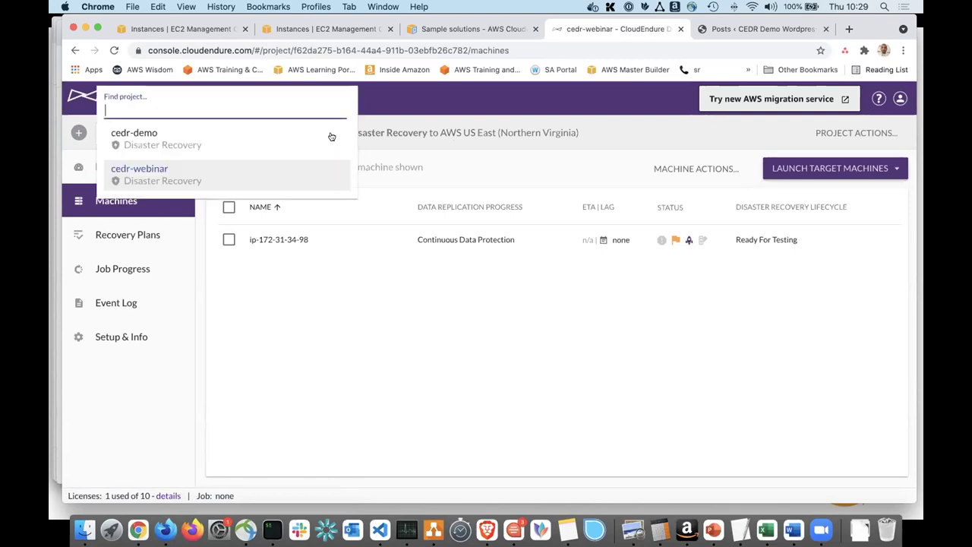
pyautogui.click(457, 143)
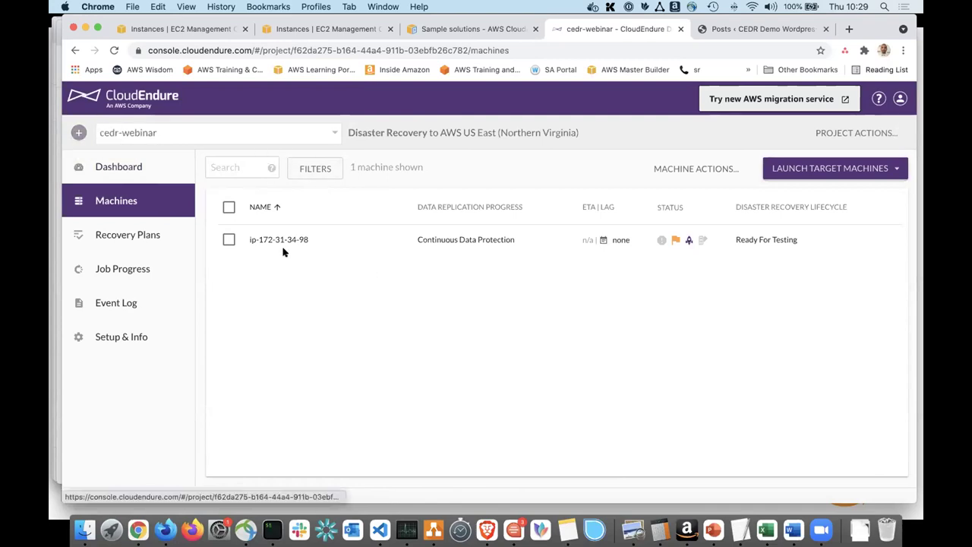
pyautogui.click(78, 133)
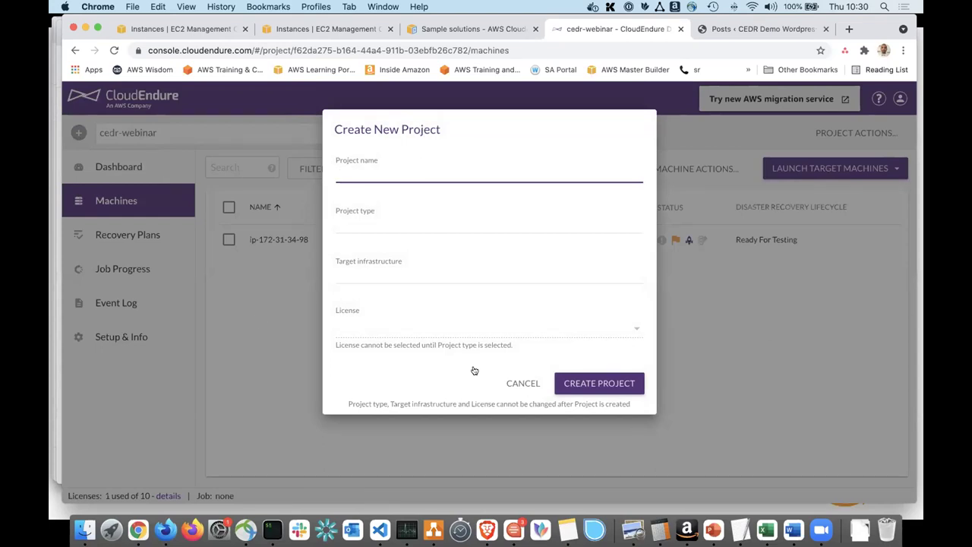
pyautogui.click(521, 383)
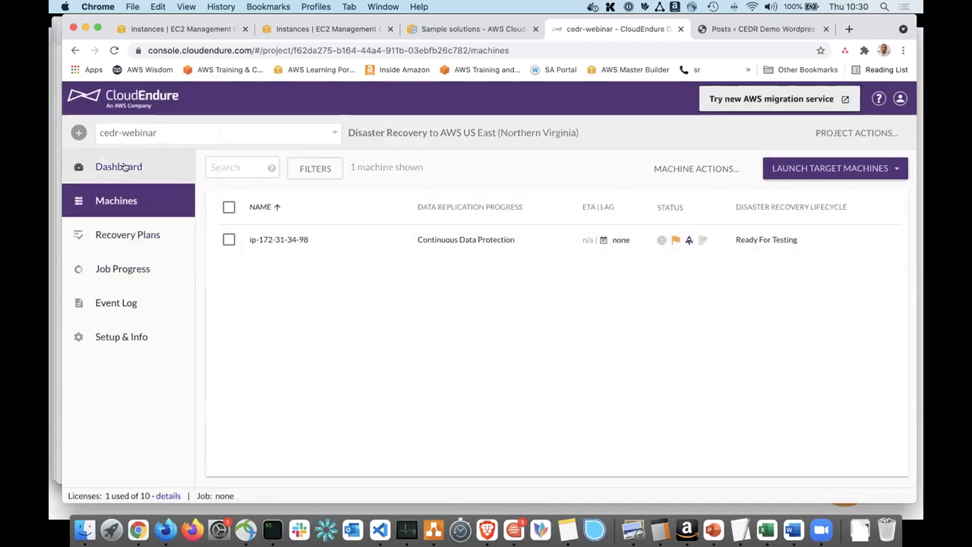
pyautogui.click(249, 134)
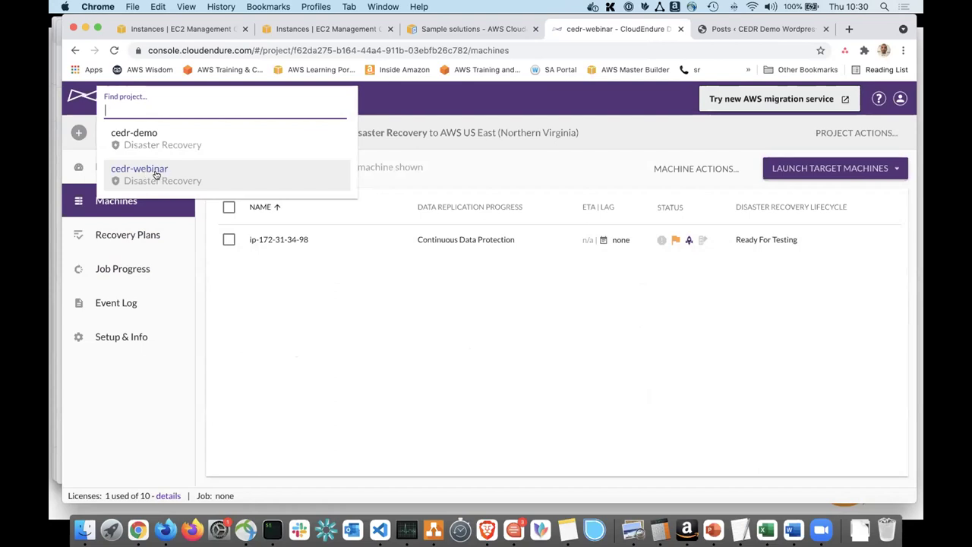
pyautogui.click(454, 145)
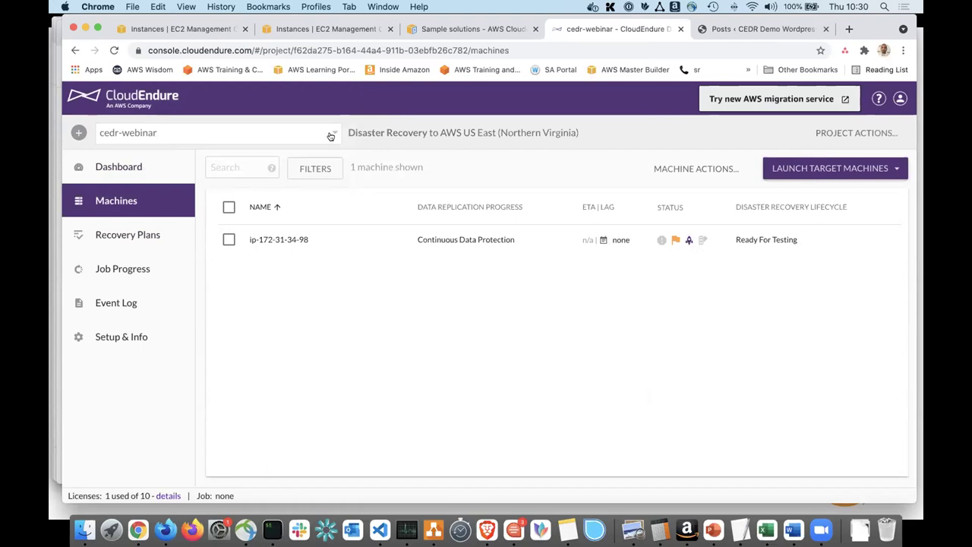
# Create a Disaster Recovery project named test-demo with the preselected license and continue to its setup.
pyautogui.click(78, 133)
pyautogui.click(386, 170)
pyautogui.write('test-demo')
pyautogui.click(354, 224)
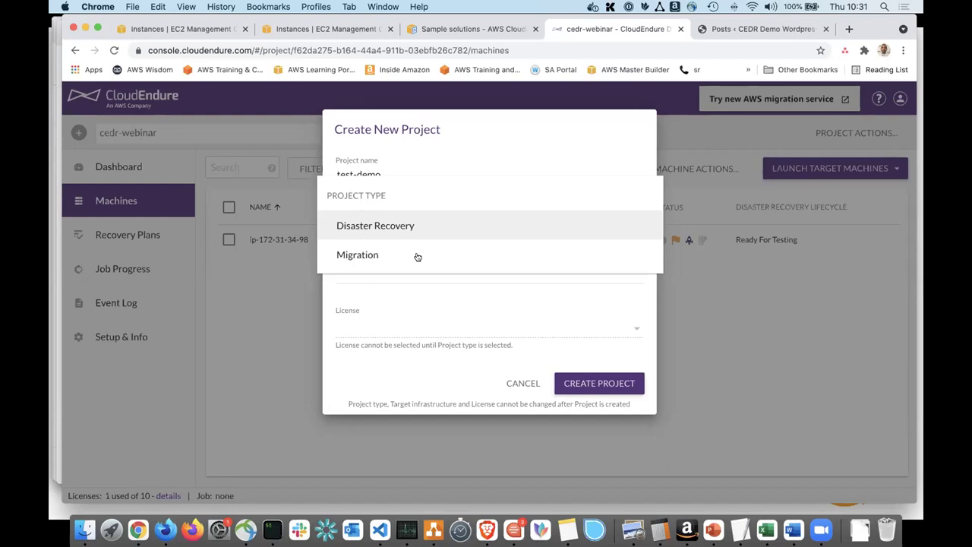
pyautogui.click(406, 226)
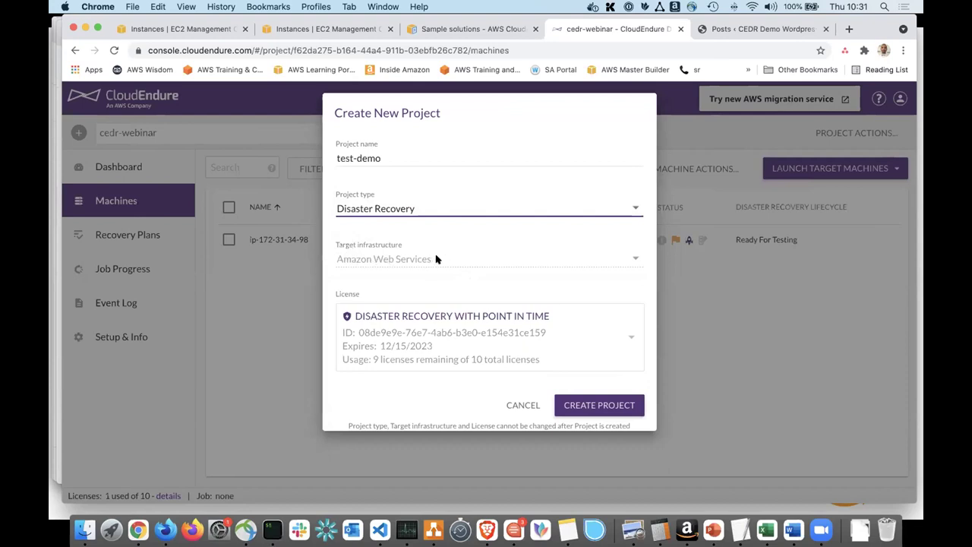
pyautogui.click(585, 404)
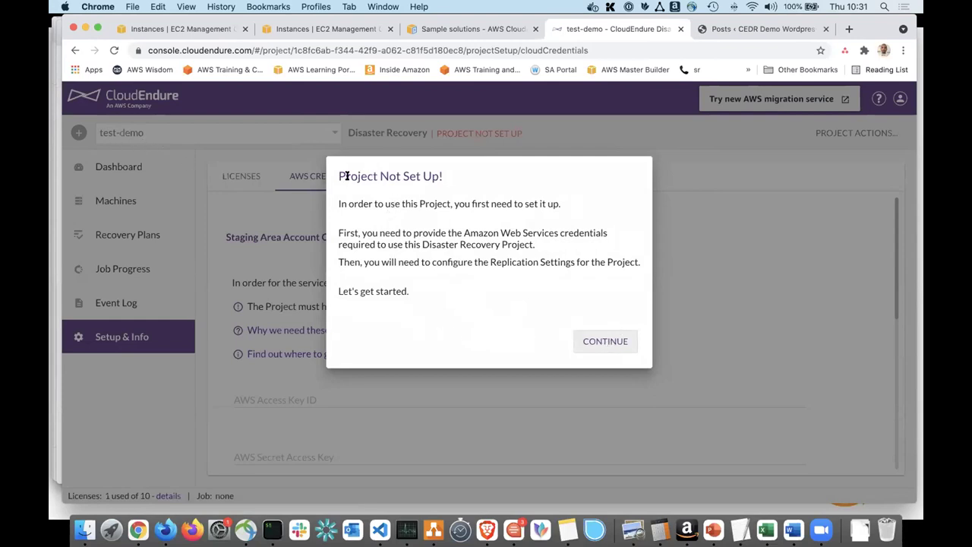
pyautogui.click(608, 340)
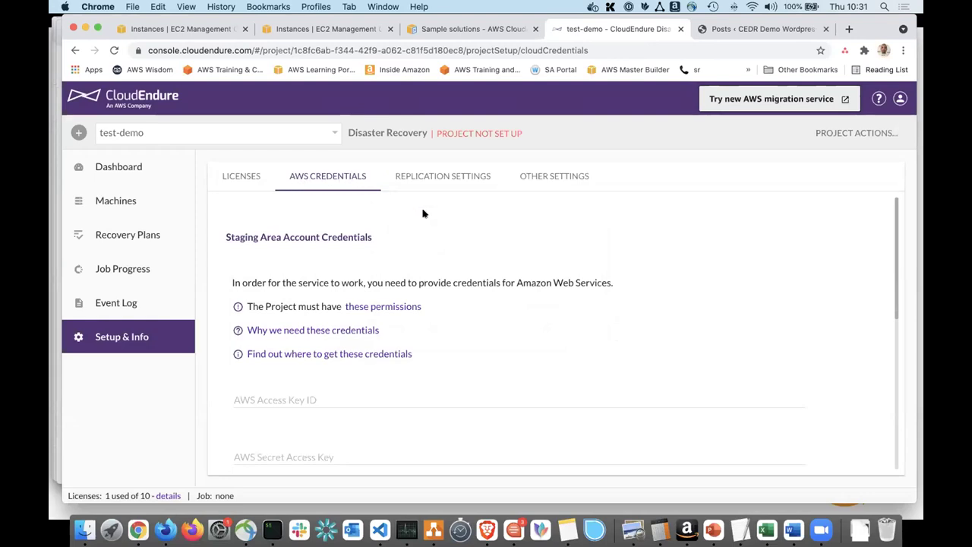
# Examine the IAM policy listing the AWS permissions the project requires, then return to the project's credentials setup.
pyautogui.click(393, 307)
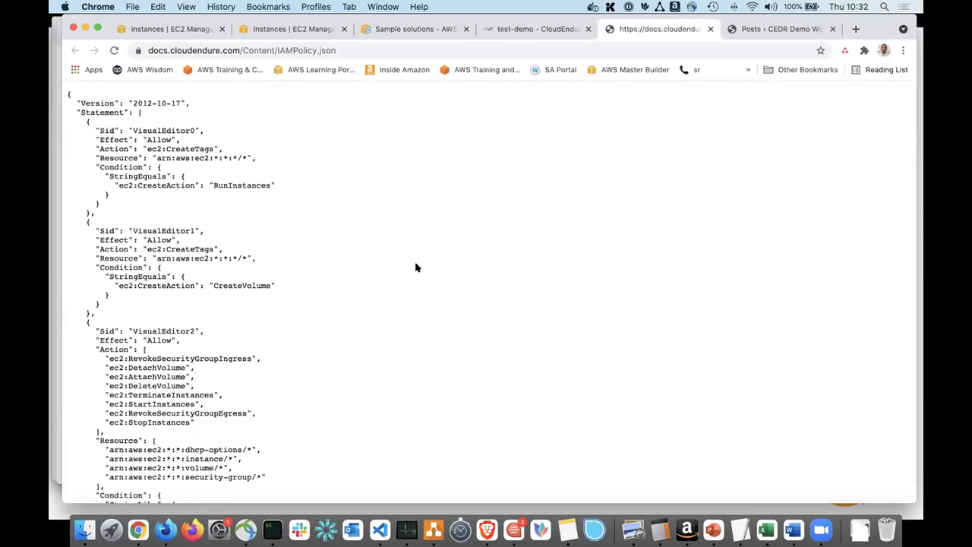
pyautogui.click(552, 29)
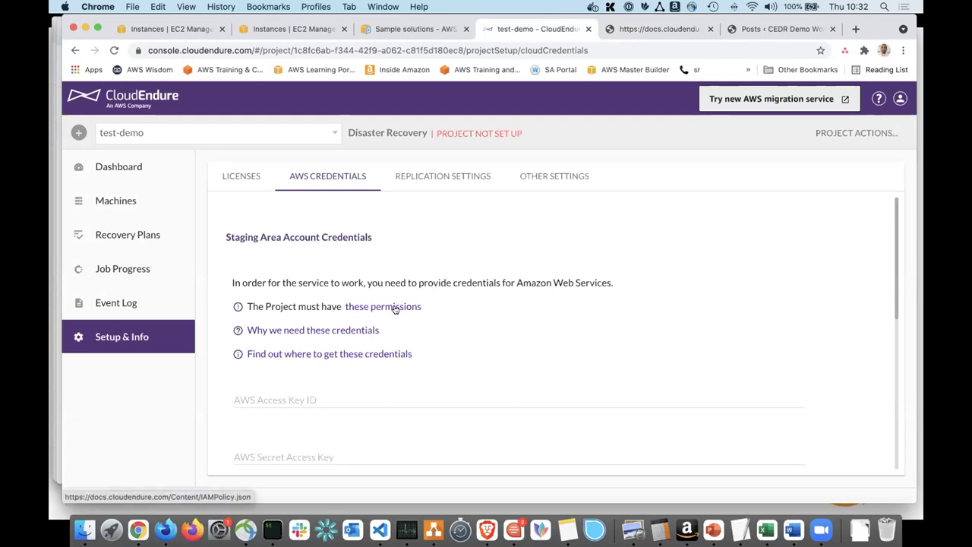
pyautogui.click(638, 29)
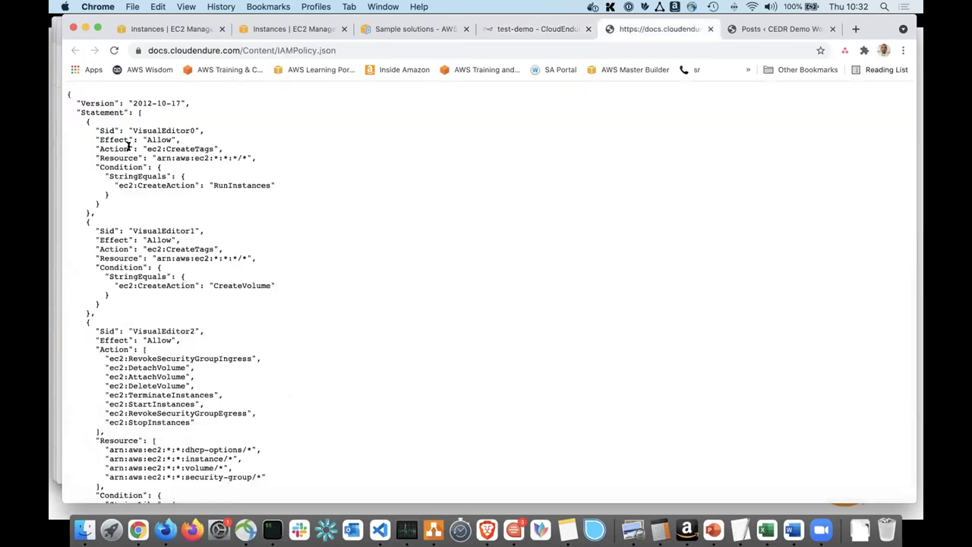
pyautogui.scroll(-20, 128, 145)
pyautogui.scroll(-15, 128, 145)
pyautogui.scroll(13, 128, 145)
pyautogui.scroll(15, 127, 145)
pyautogui.click(542, 28)
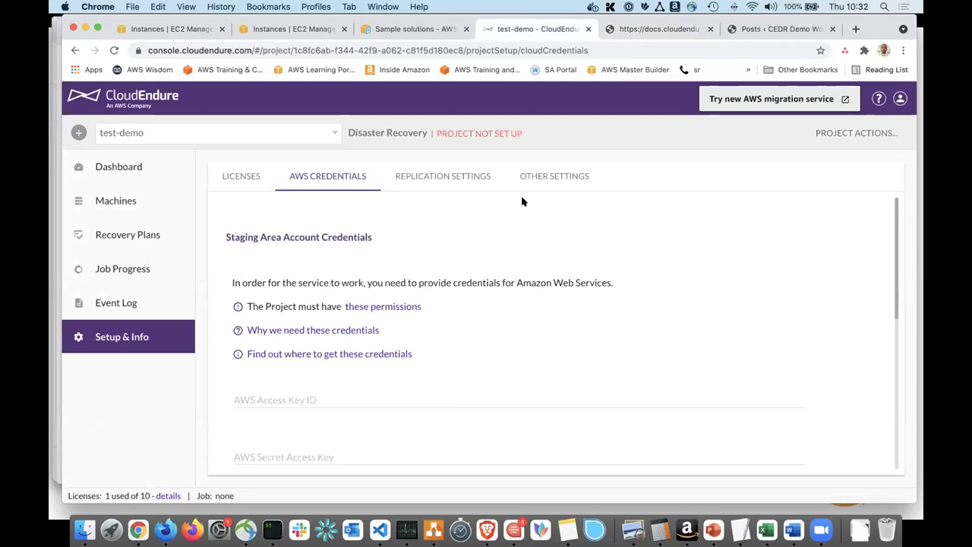
# Examine the staging area account credentials form, including the access key ID and secret access key fields.
pyautogui.scroll(-1, 480, 250)
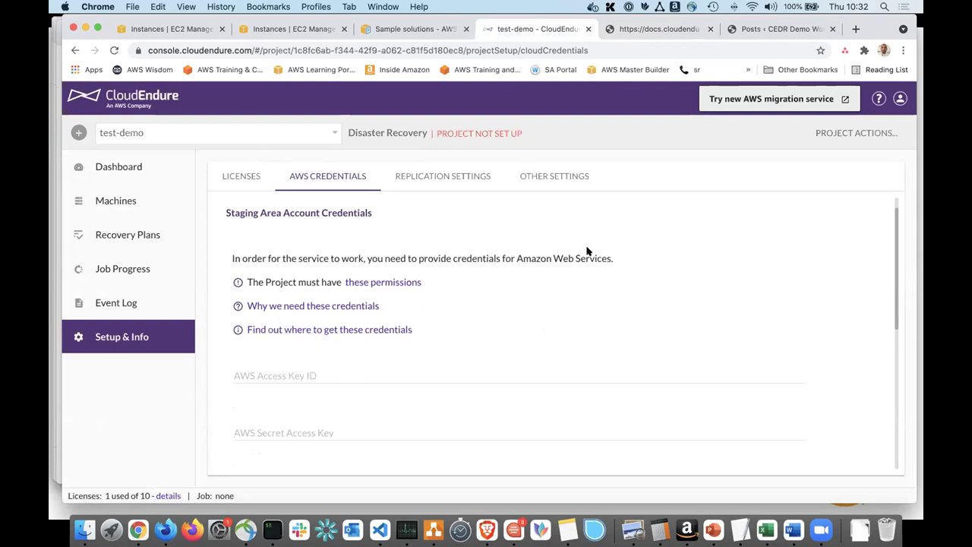
pyautogui.scroll(-5, 505, 304)
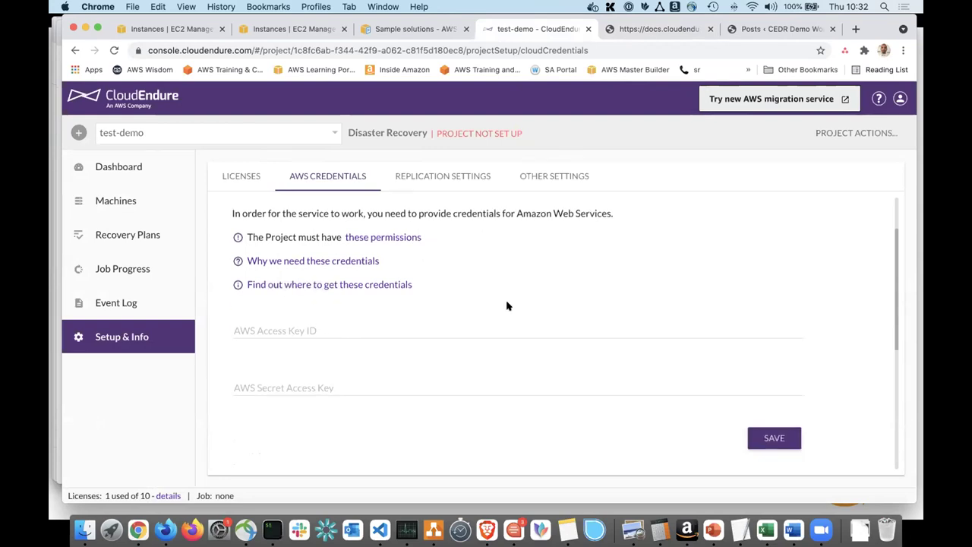
pyautogui.scroll(3, 373, 341)
pyautogui.scroll(2, 373, 341)
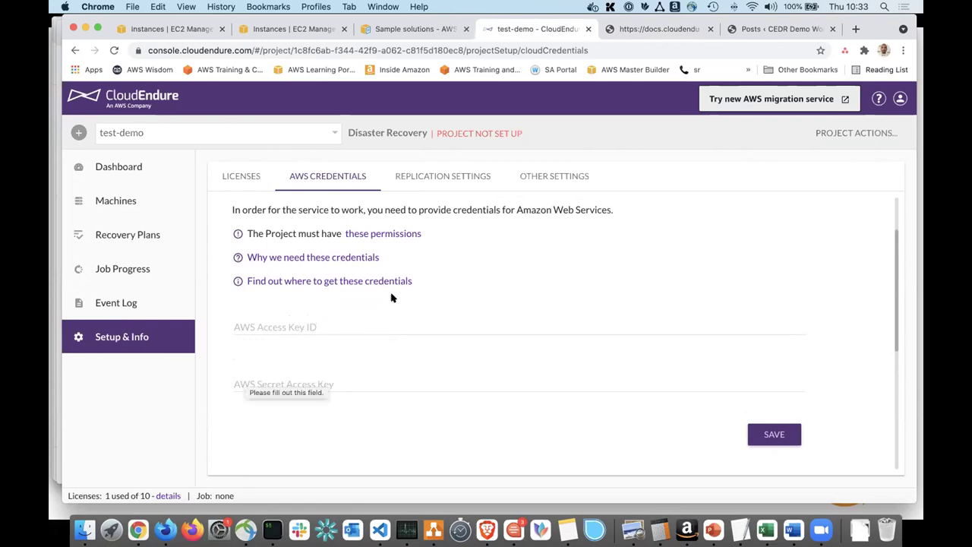
pyautogui.click(287, 326)
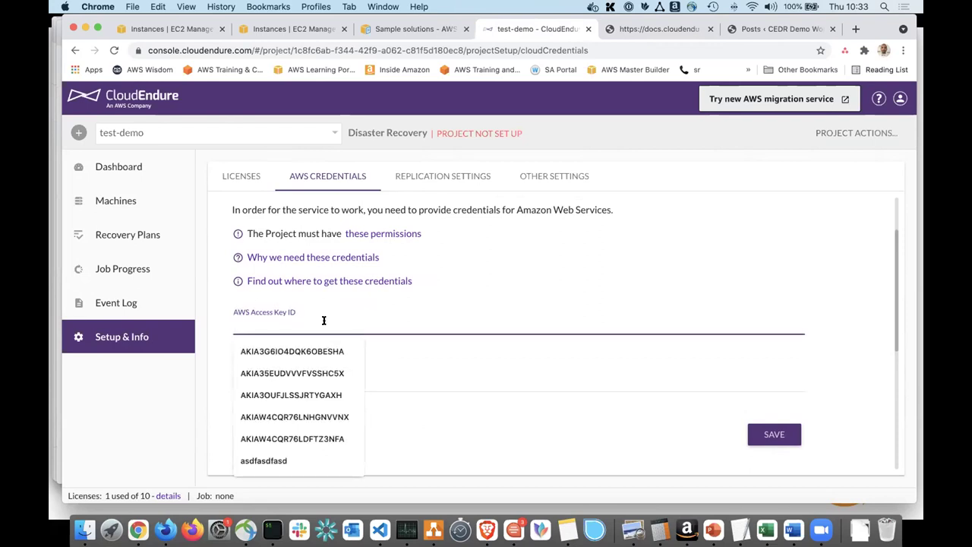
pyautogui.click(459, 371)
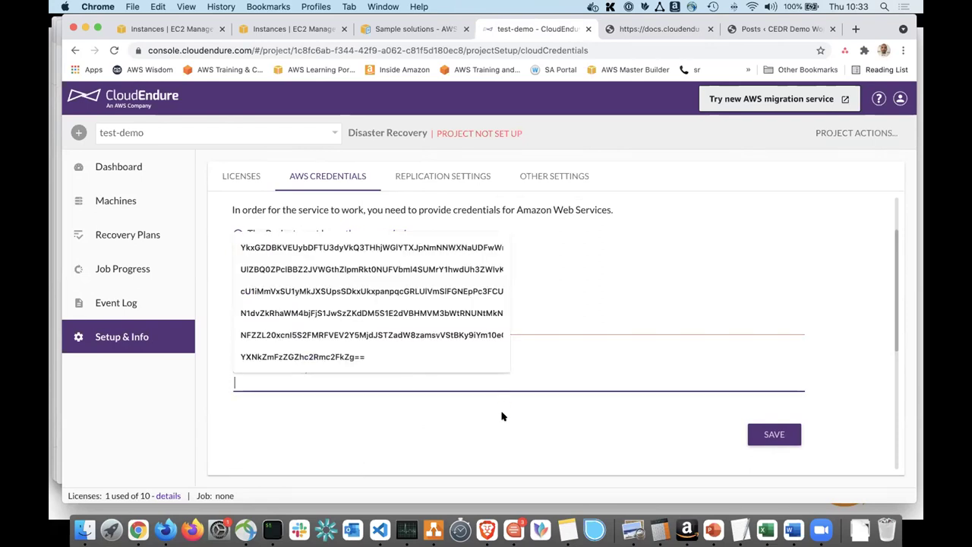
pyautogui.click(641, 248)
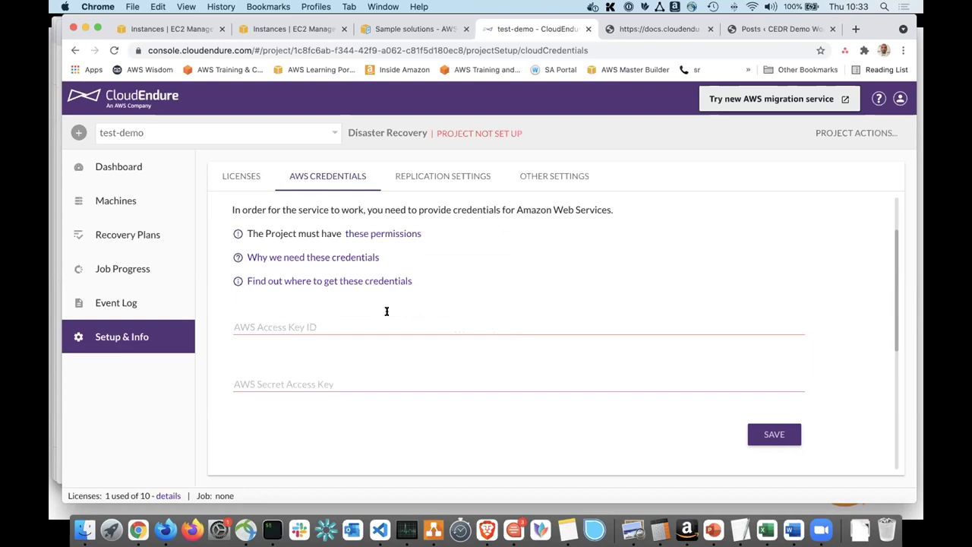
pyautogui.scroll(-5, 521, 380)
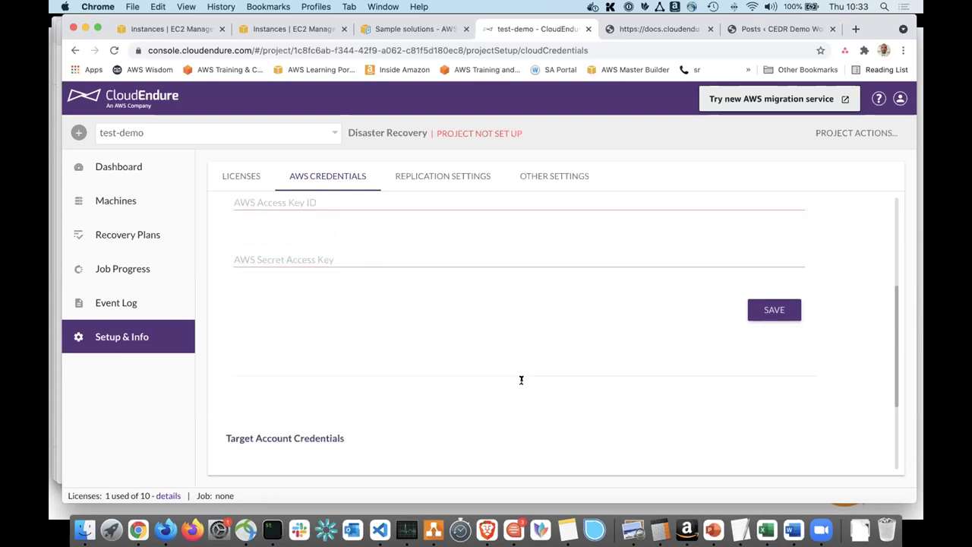
pyautogui.scroll(5, 521, 380)
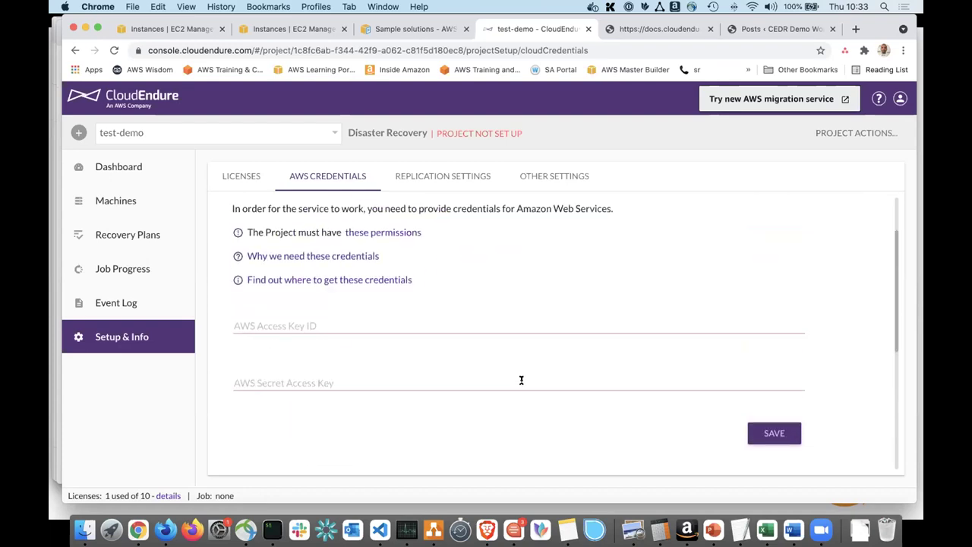
pyautogui.scroll(-2, 521, 379)
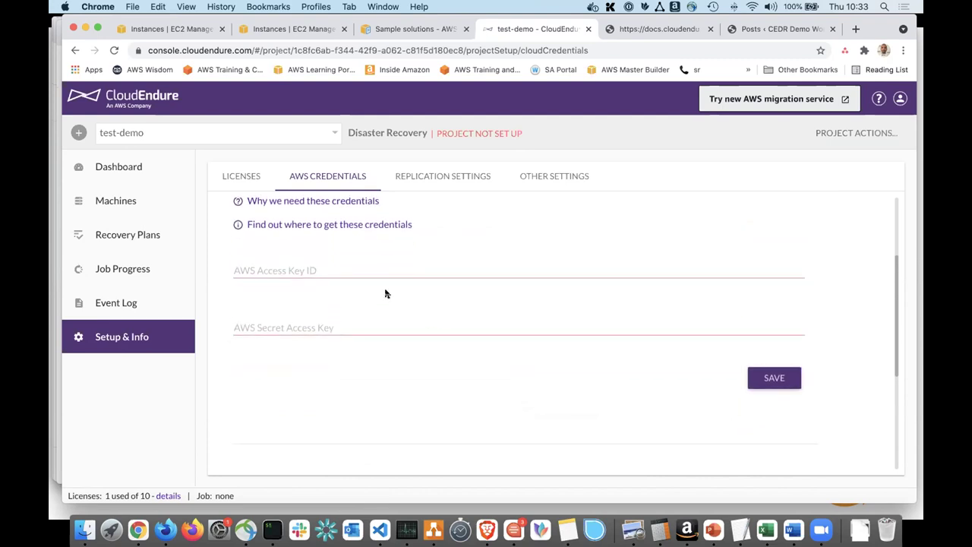
pyautogui.scroll(1, 328, 259)
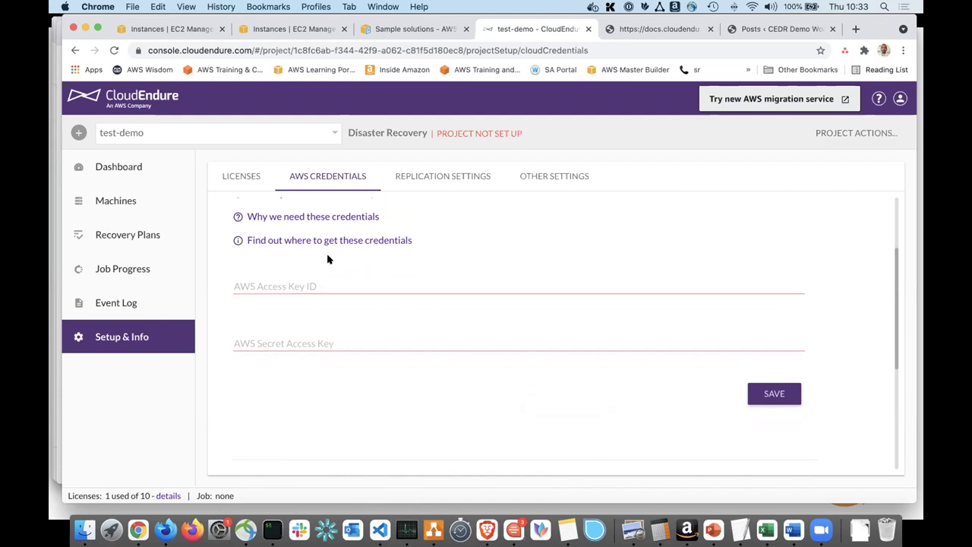
pyautogui.scroll(2, 536, 249)
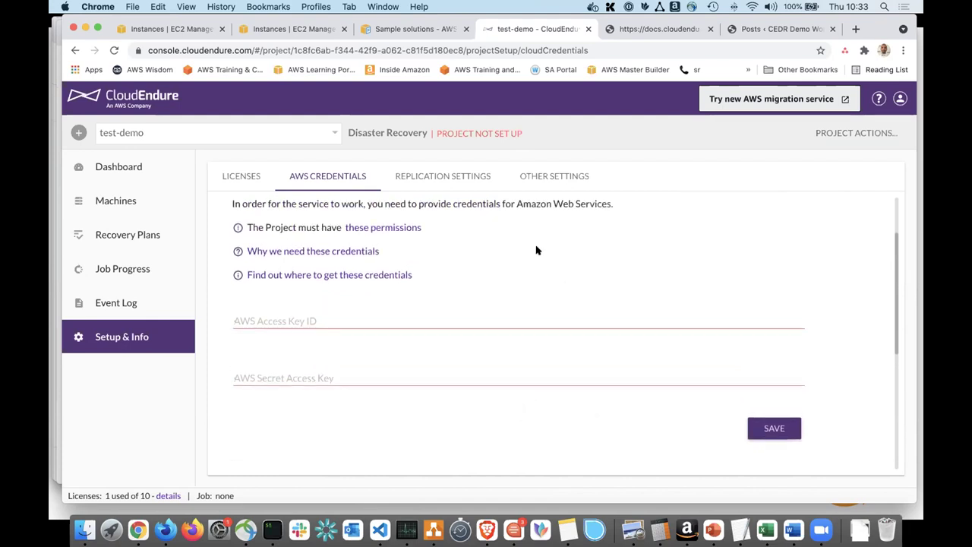
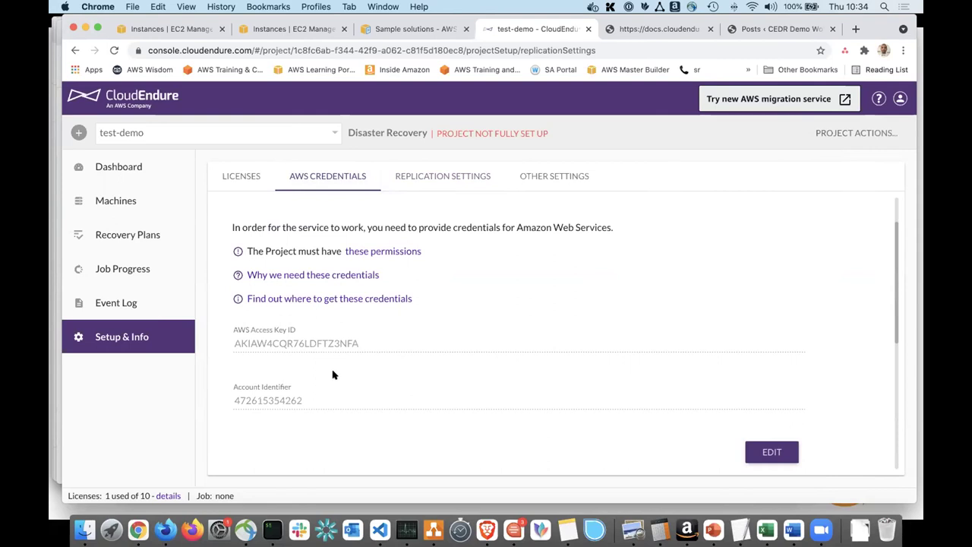
# Review the saved staging area credentials and the associated account identifier.
pyautogui.scroll(1, 331, 375)
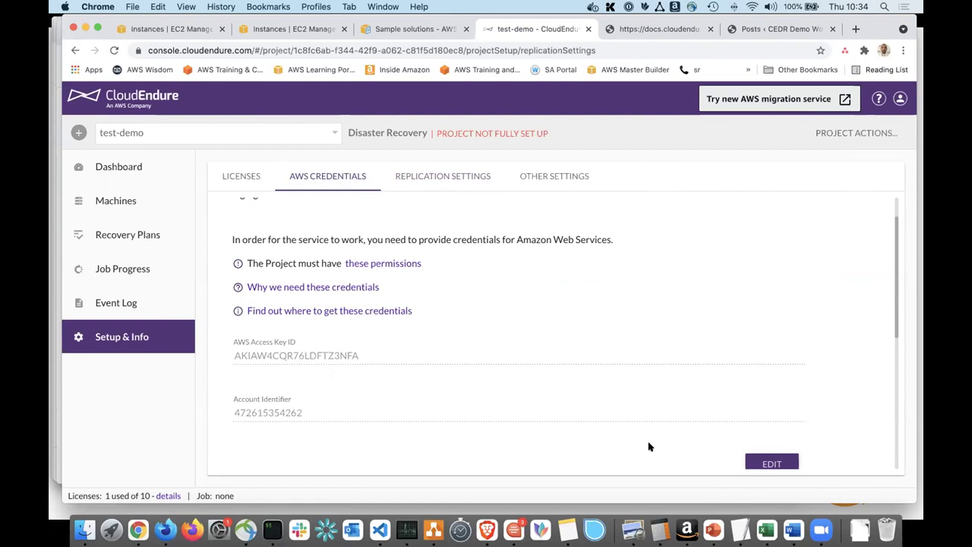
pyautogui.scroll(-1, 668, 440)
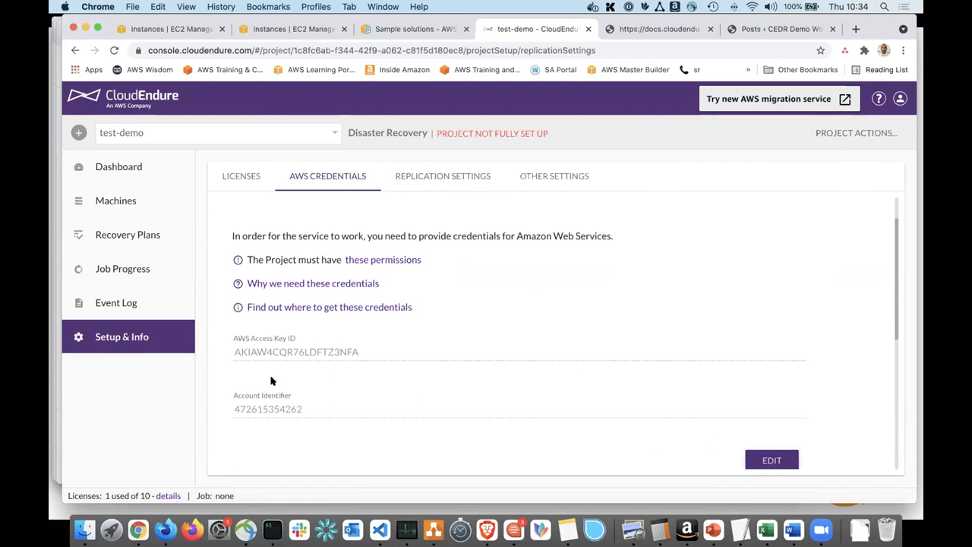
pyautogui.scroll(-2, 258, 404)
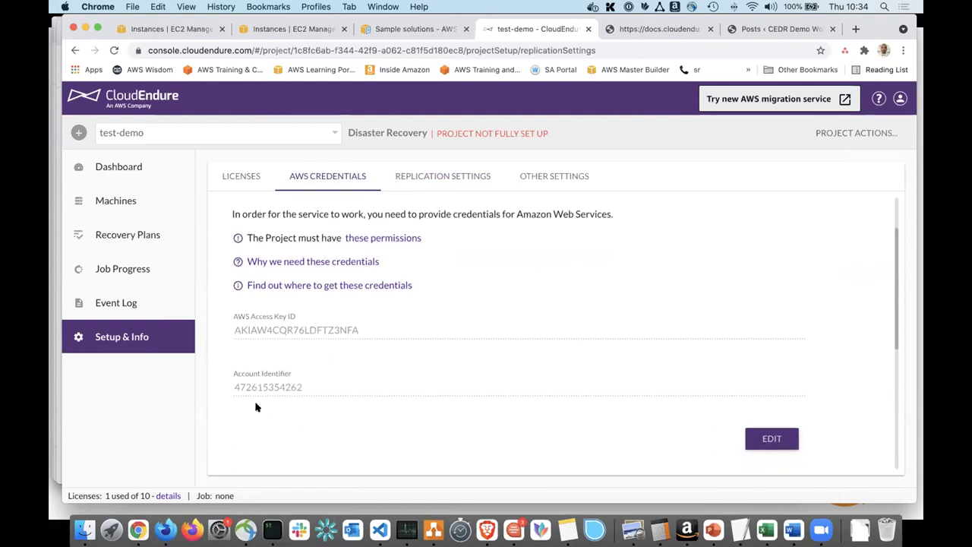
pyautogui.scroll(3, 314, 357)
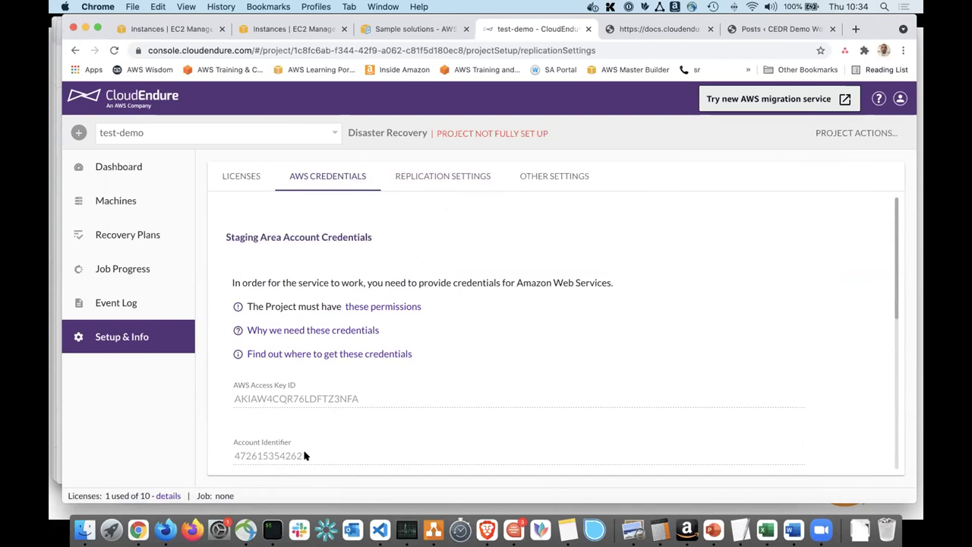
pyautogui.scroll(-2, 411, 407)
pyautogui.scroll(2, 683, 433)
# In the project's replication settings, look through the available source regions and set the Disaster Recovery Source to Other Infrastructure.
pyautogui.click(430, 177)
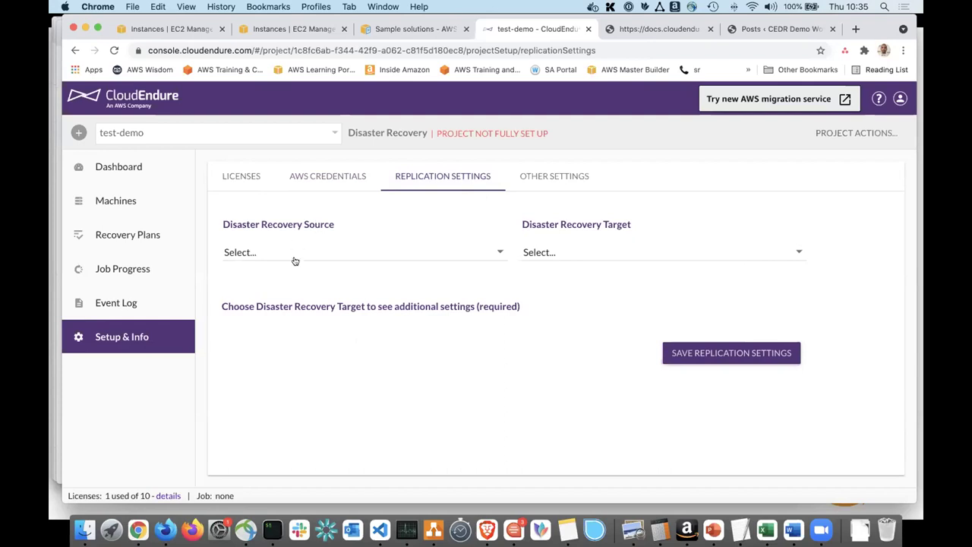
pyautogui.click(555, 253)
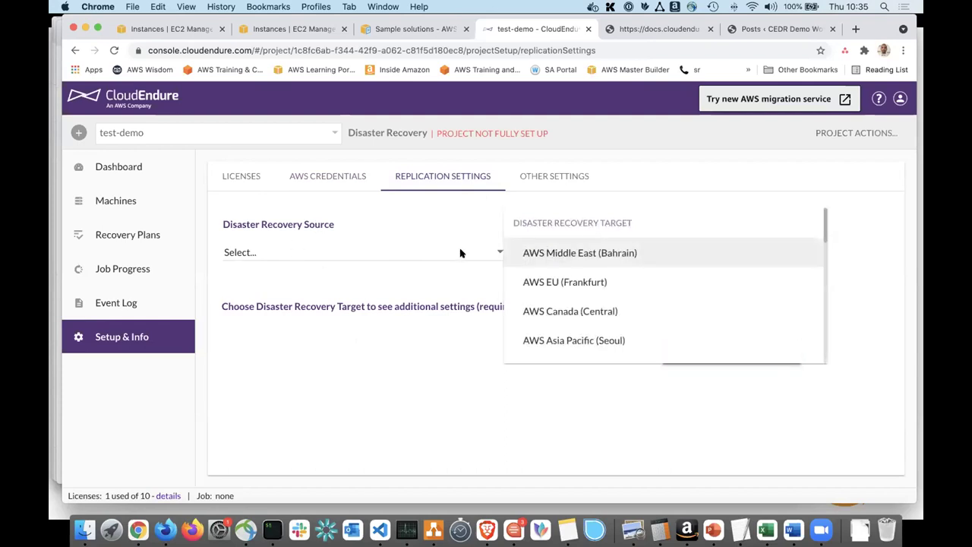
pyautogui.click(383, 263)
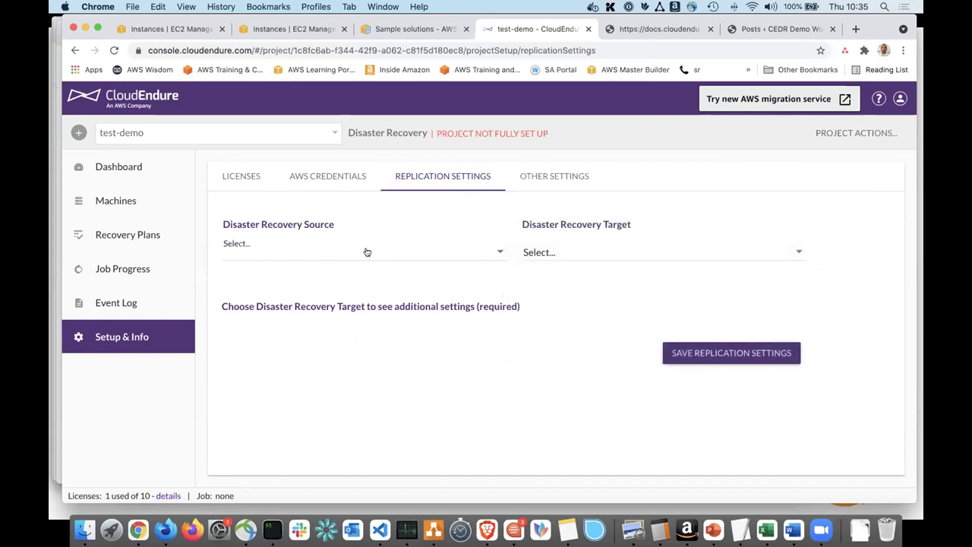
pyautogui.click(367, 252)
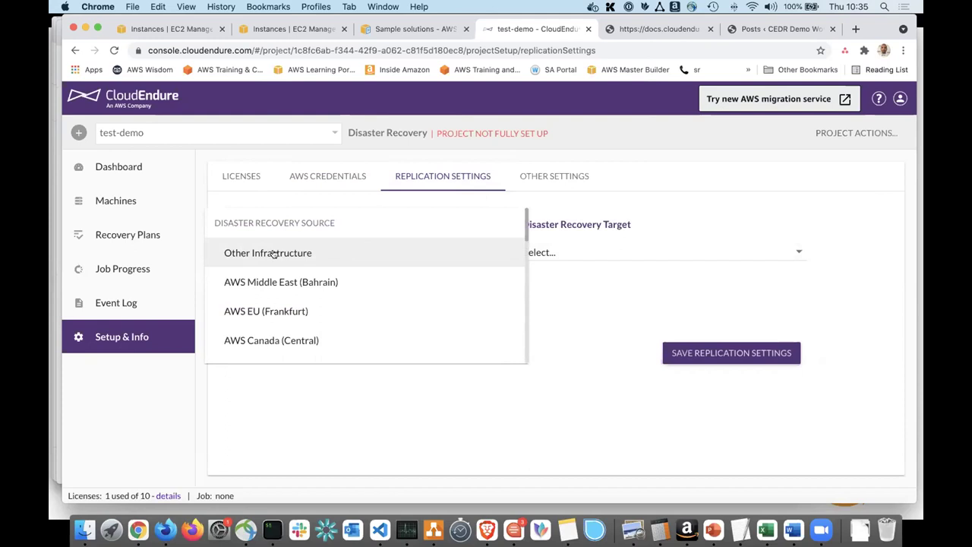
pyautogui.scroll(-5, 286, 279)
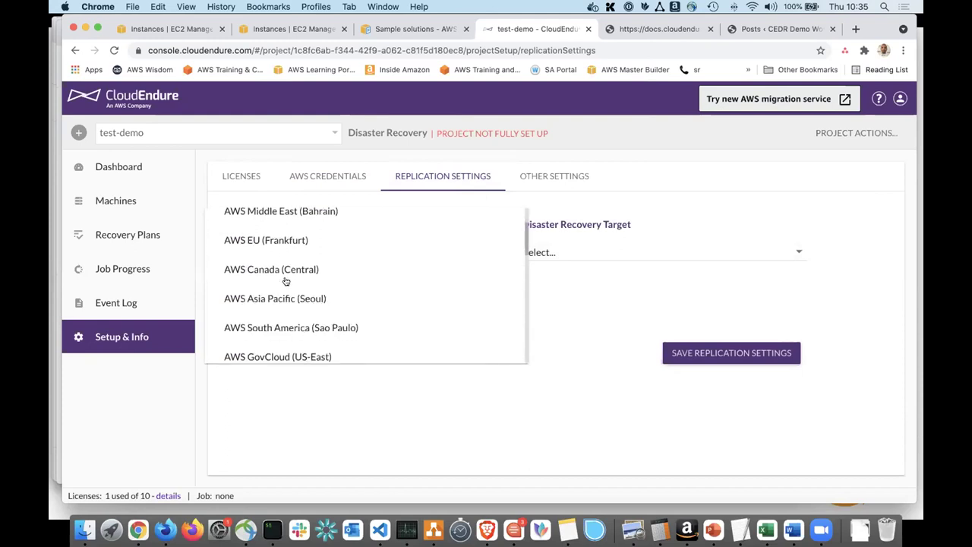
pyautogui.scroll(-8, 285, 280)
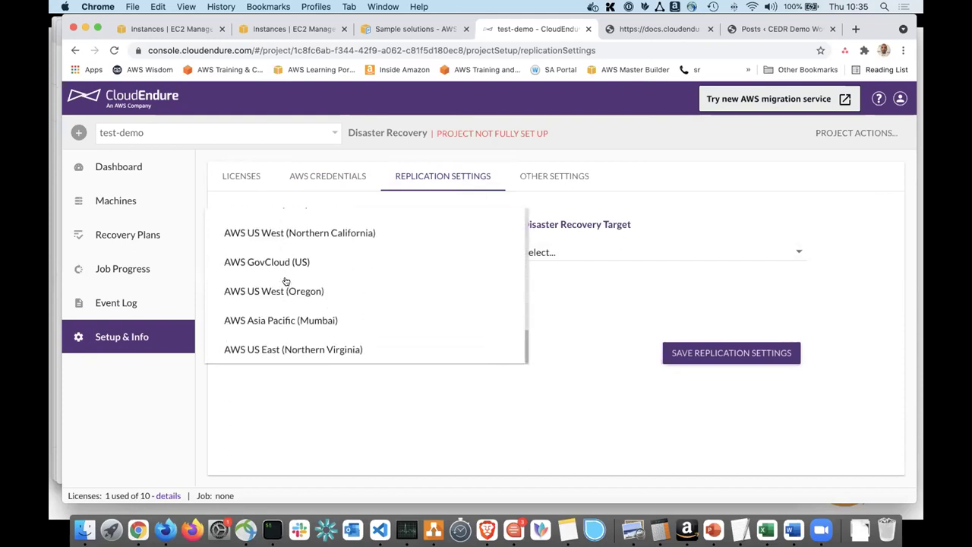
pyautogui.scroll(13, 286, 281)
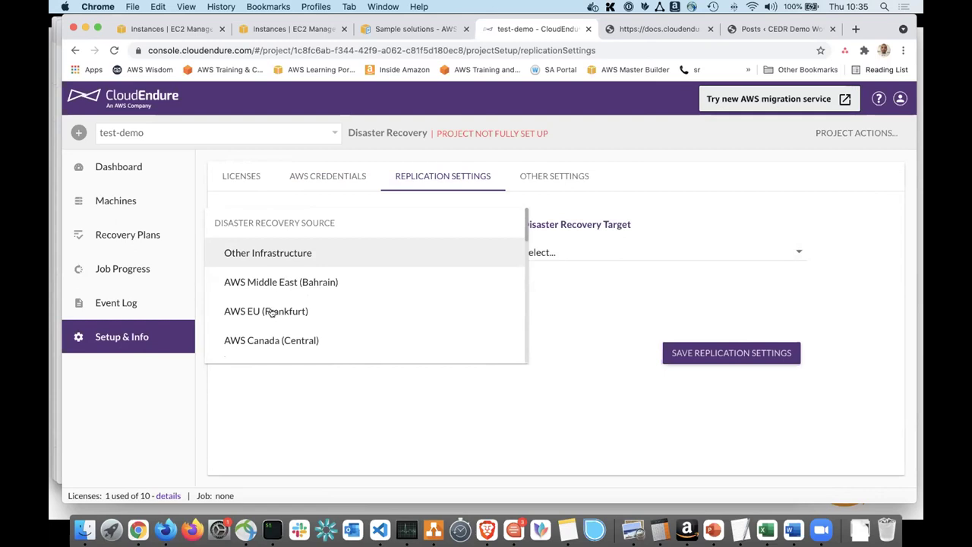
pyautogui.scroll(-2, 273, 313)
pyautogui.scroll(-2, 334, 316)
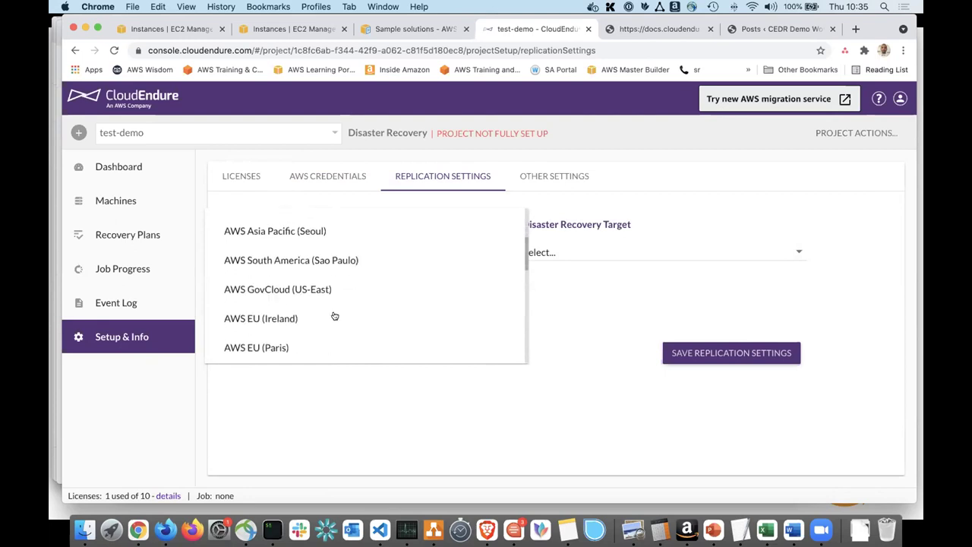
pyautogui.scroll(-1, 333, 293)
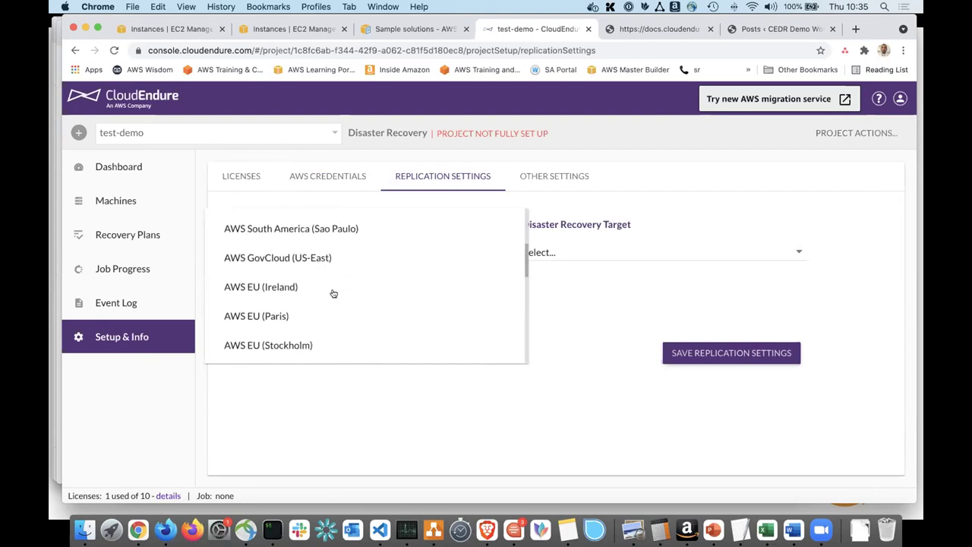
pyautogui.scroll(-1, 332, 295)
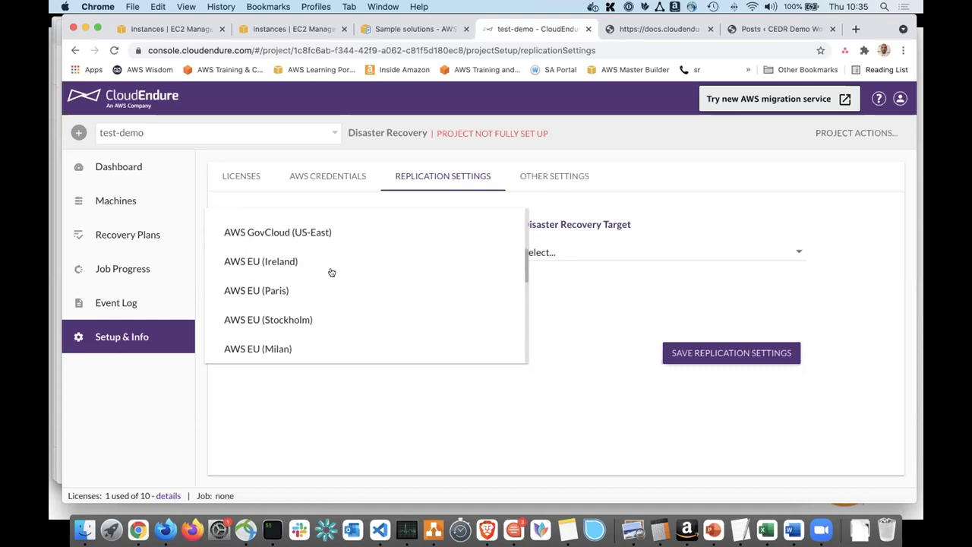
pyautogui.scroll(2, 331, 275)
pyautogui.scroll(3, 395, 281)
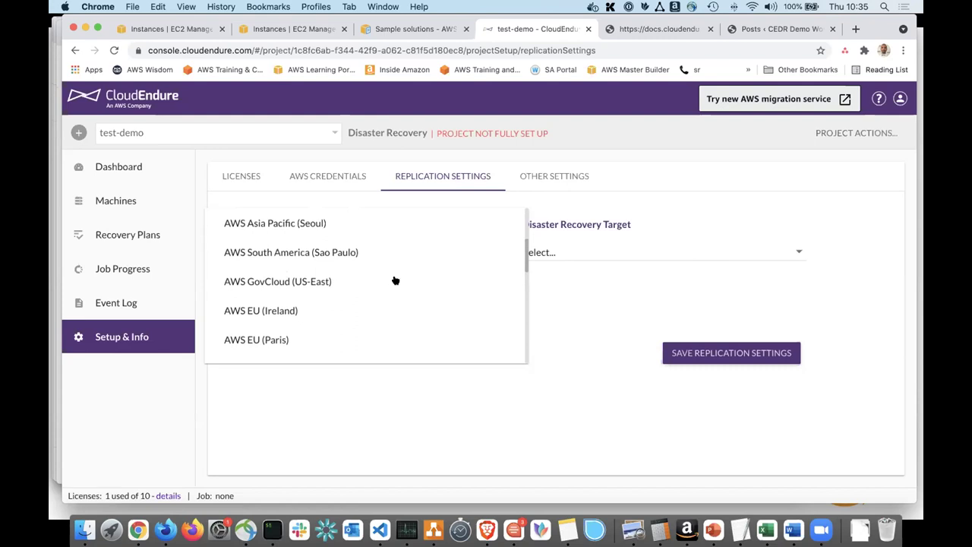
pyautogui.scroll(2, 395, 279)
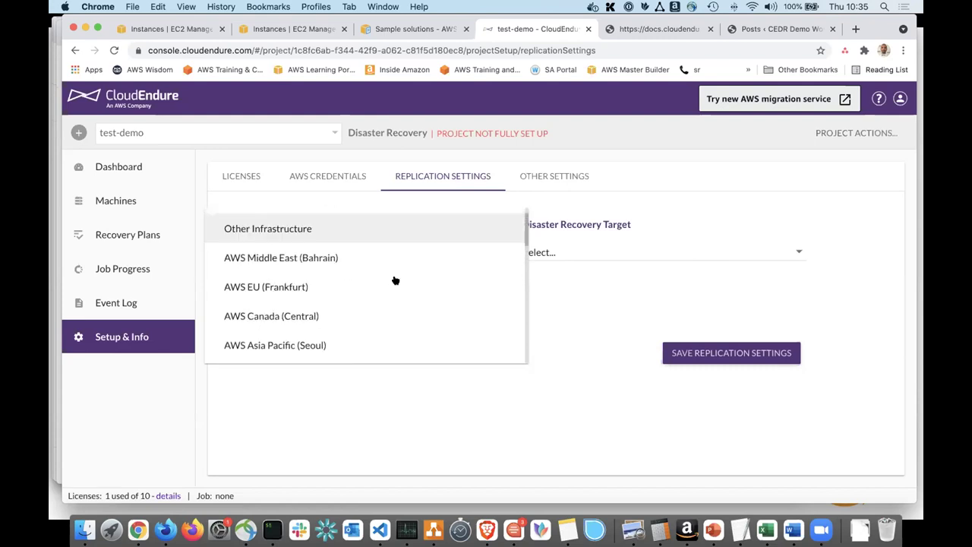
pyautogui.click(310, 230)
# Set the Disaster Recovery Target to AWS US East (Northern Virginia).
pyautogui.click(629, 256)
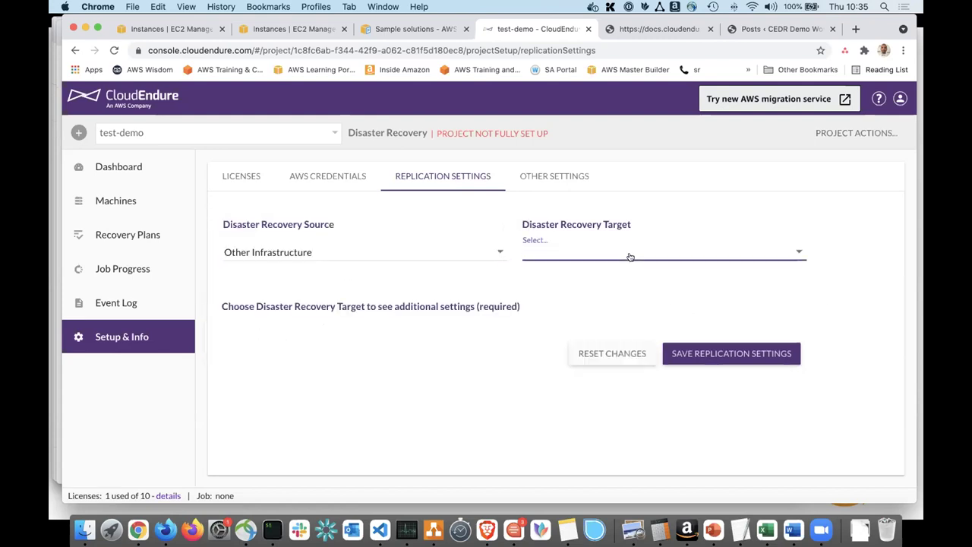
pyautogui.scroll(-2, 638, 286)
pyautogui.scroll(-5, 638, 285)
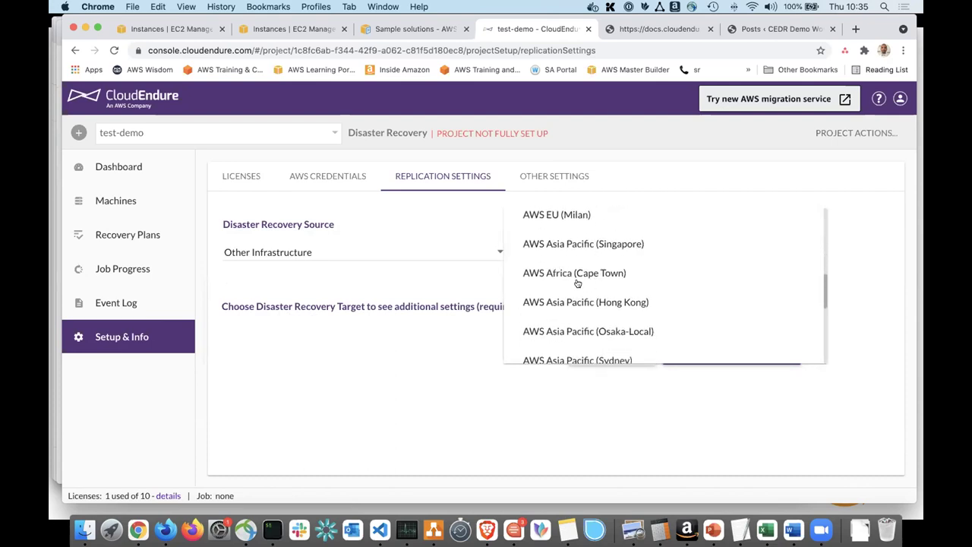
pyautogui.scroll(-5, 585, 300)
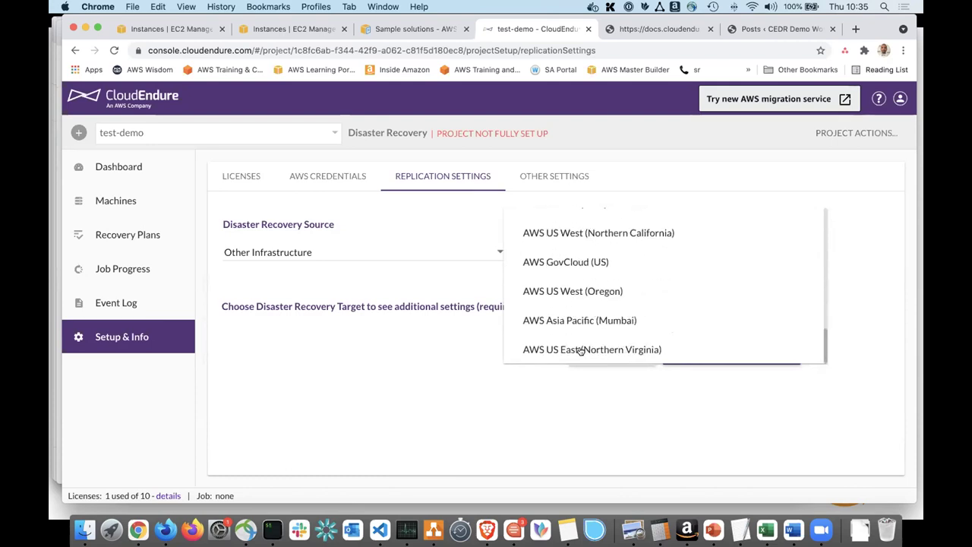
pyautogui.click(633, 349)
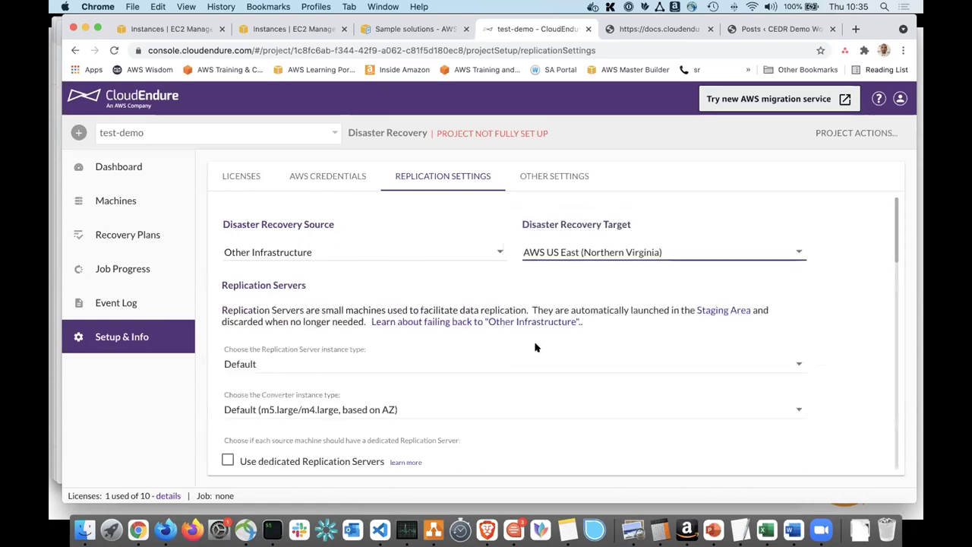
# Examine the Replication Servers settings, including the replication server instance type, converter instance type and dedicated server option.
pyautogui.scroll(-1, 575, 316)
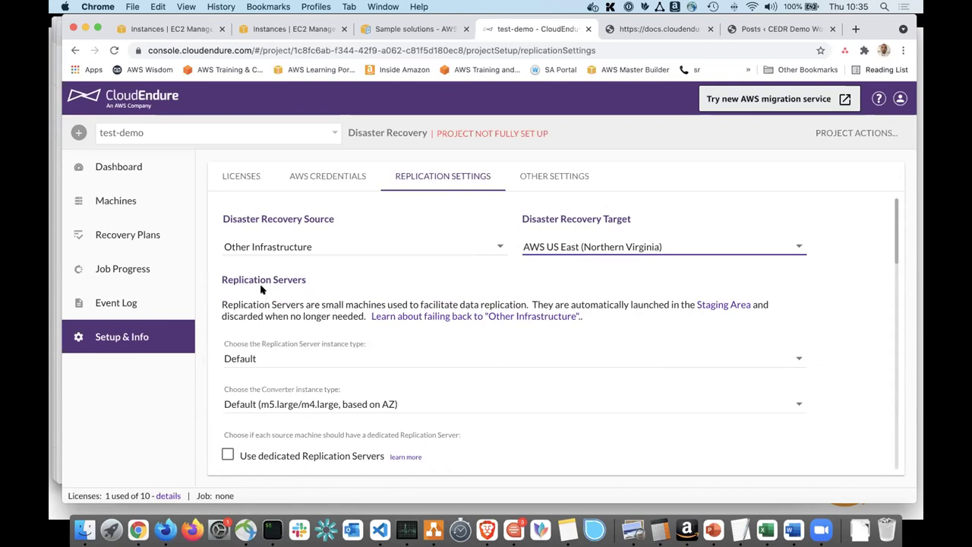
pyautogui.scroll(-3, 325, 385)
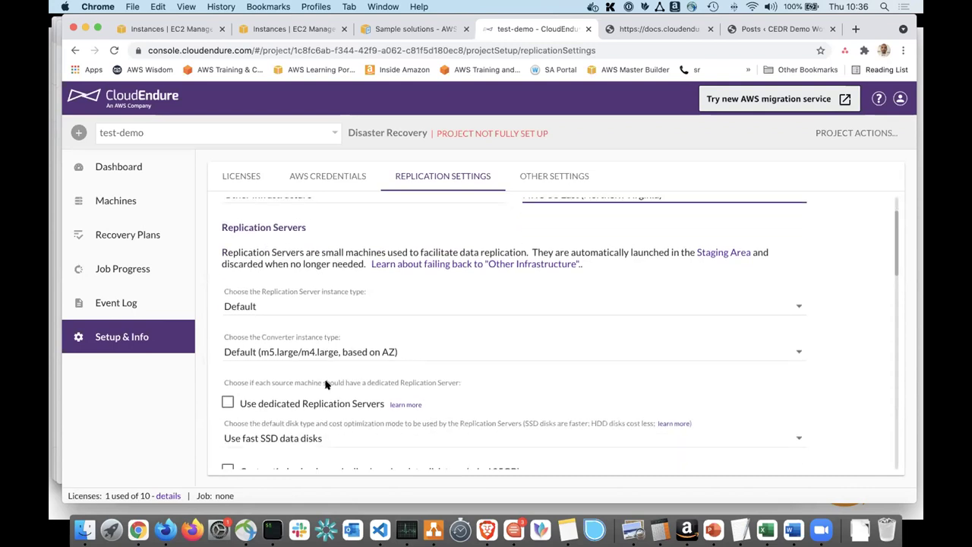
pyautogui.tripleClick(261, 224)
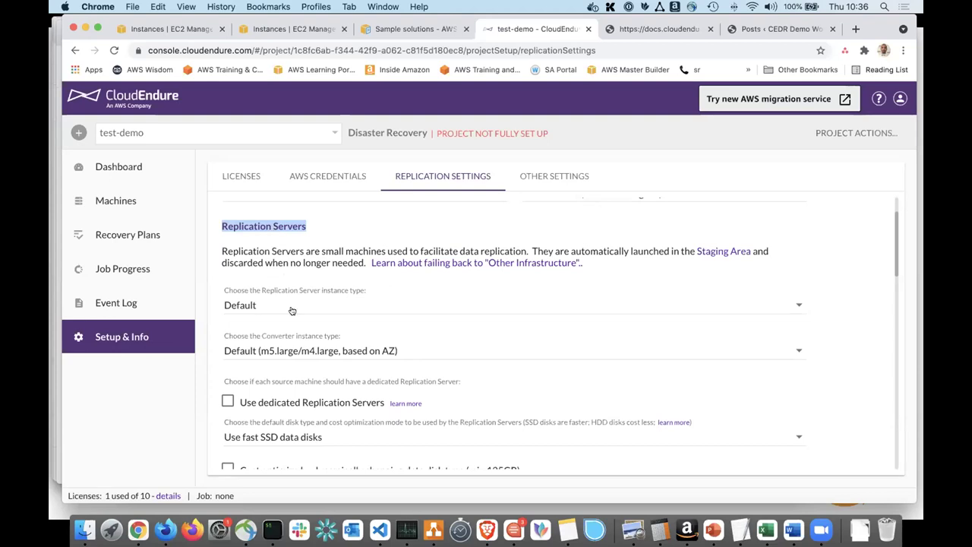
pyautogui.scroll(-1, 338, 308)
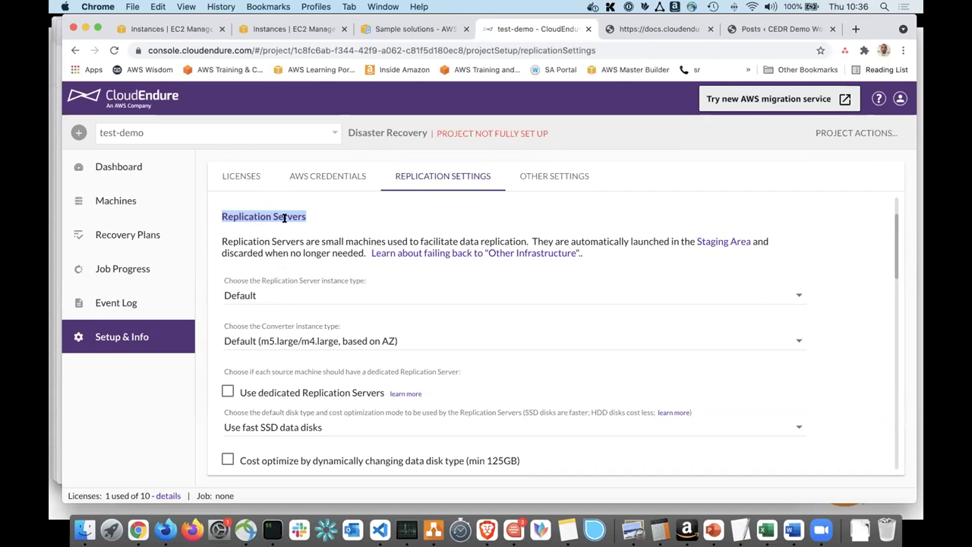
pyautogui.scroll(-1, 285, 218)
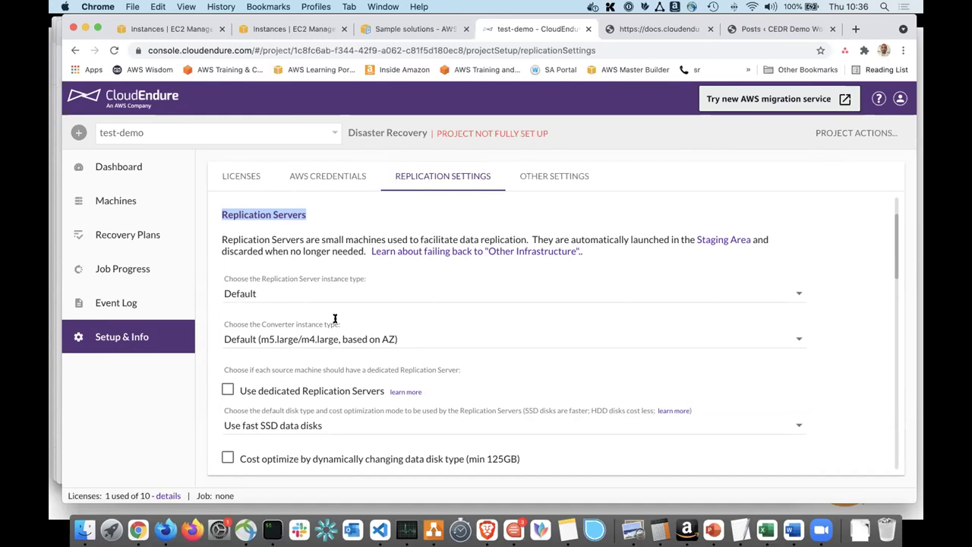
pyautogui.scroll(-1, 335, 319)
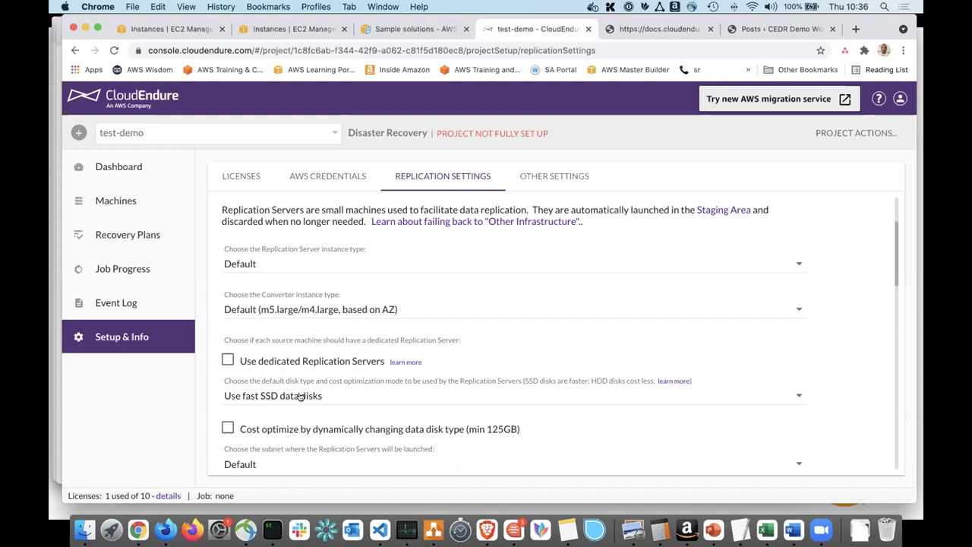
pyautogui.scroll(-2, 325, 391)
pyautogui.scroll(-2, 327, 392)
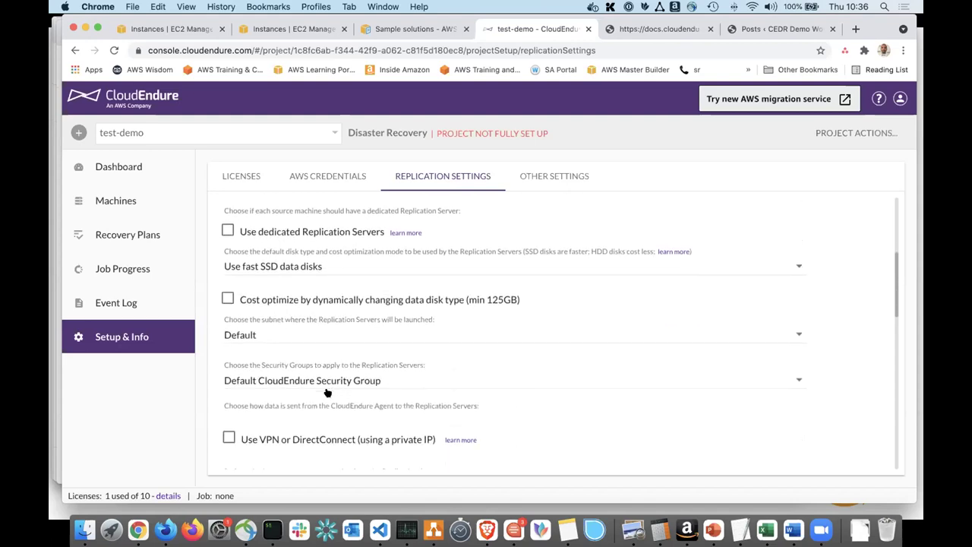
# Review the default staging disk type choices and the cost optimization option, leaving fast SSD data disks selected.
pyautogui.click(387, 262)
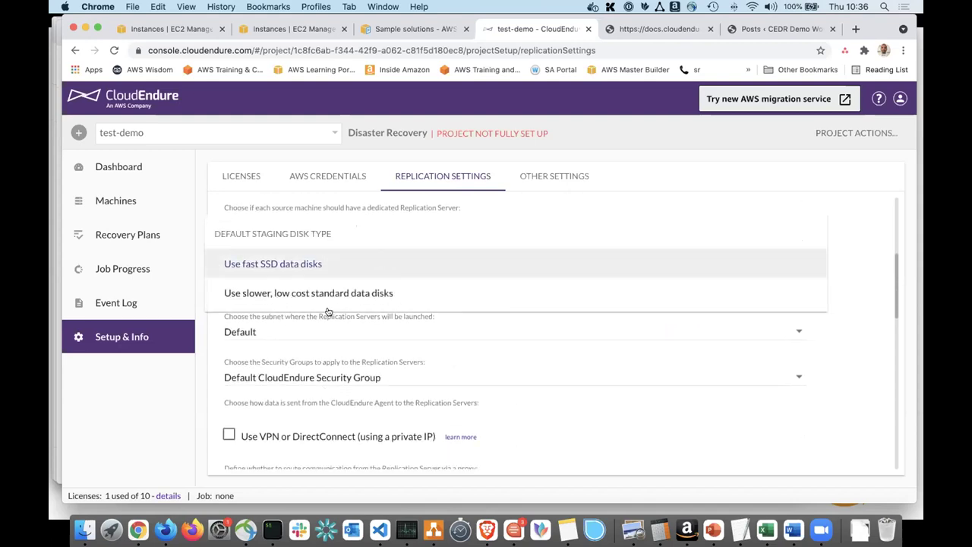
pyautogui.click(536, 330)
pyautogui.scroll(1, 418, 320)
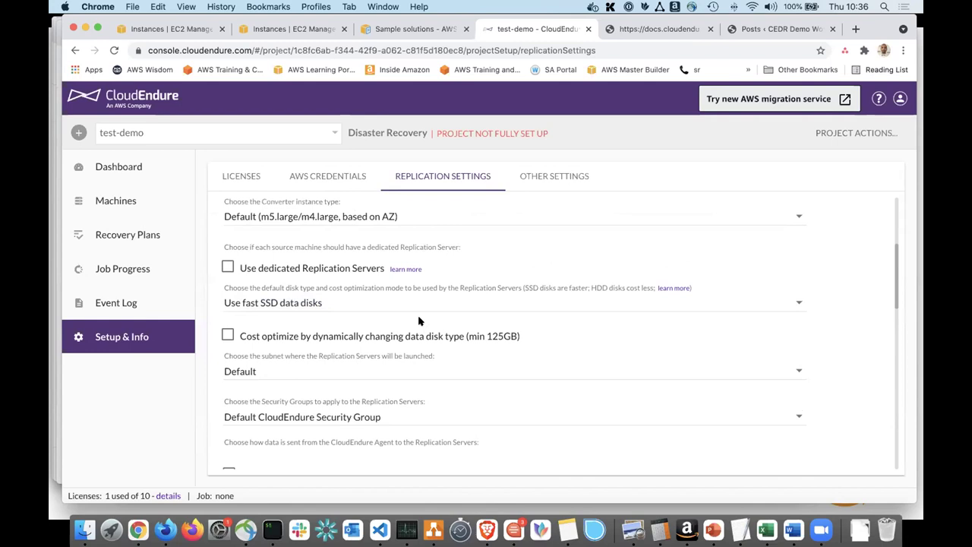
pyautogui.scroll(-1, 414, 322)
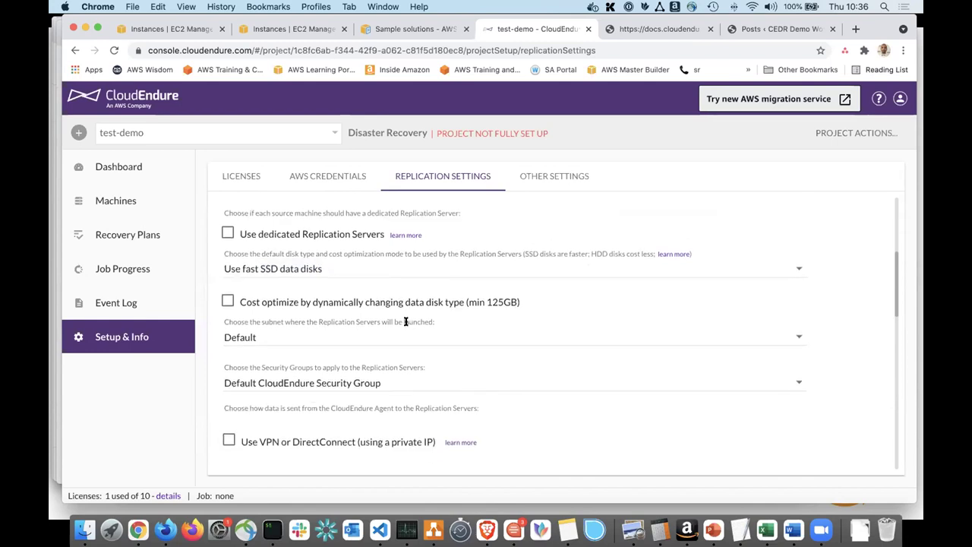
pyautogui.scroll(-1, 278, 310)
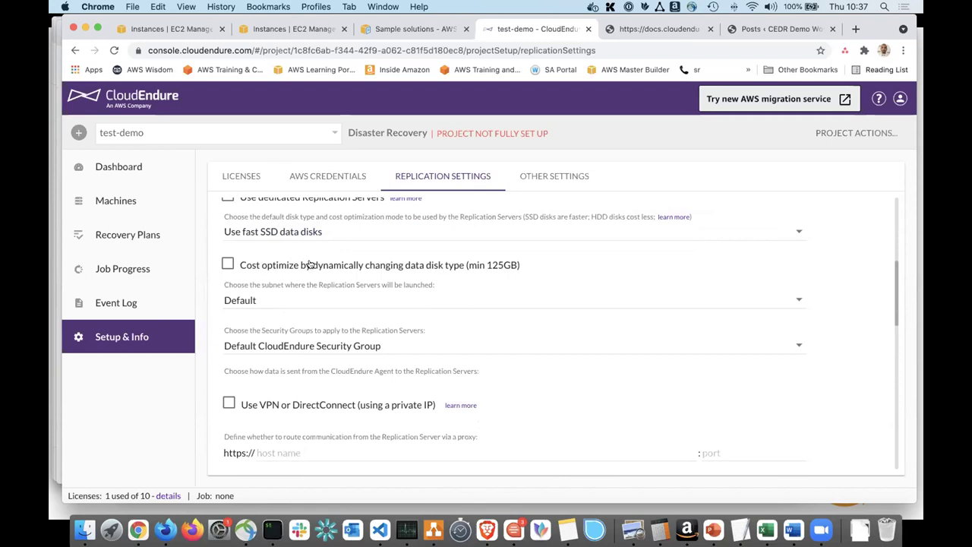
pyautogui.scroll(-1, 296, 300)
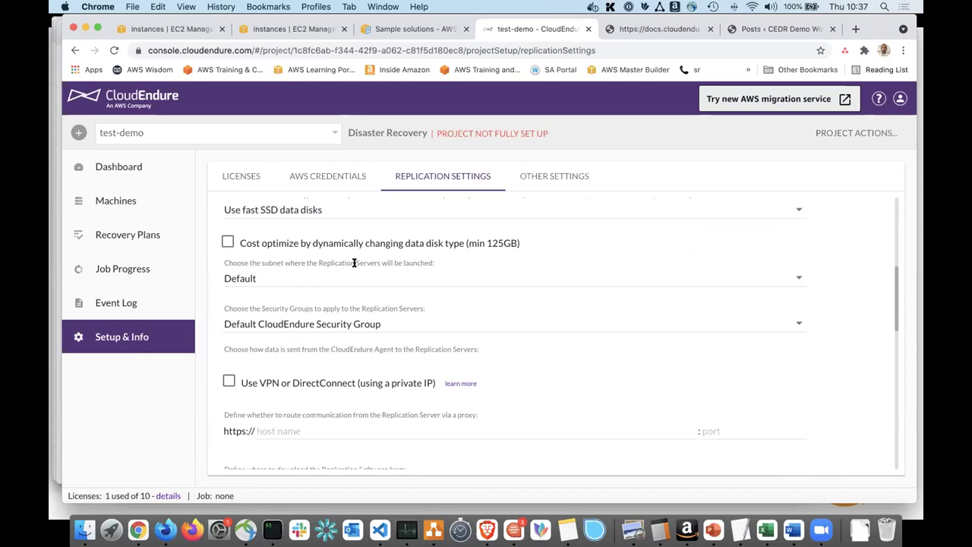
# Look through the available subnets for launching the Replication Servers and keep the Default subnet selected.
pyautogui.click(270, 278)
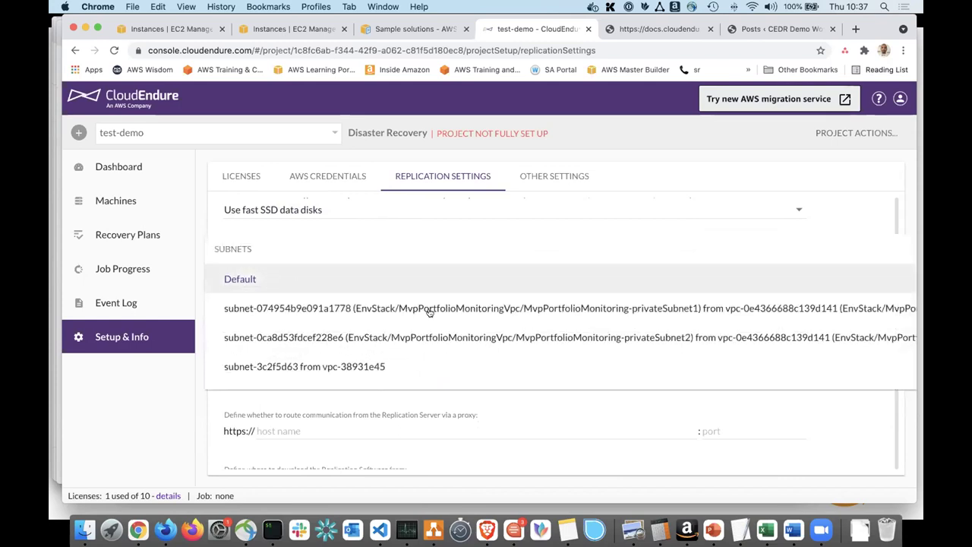
pyautogui.scroll(-2, 425, 357)
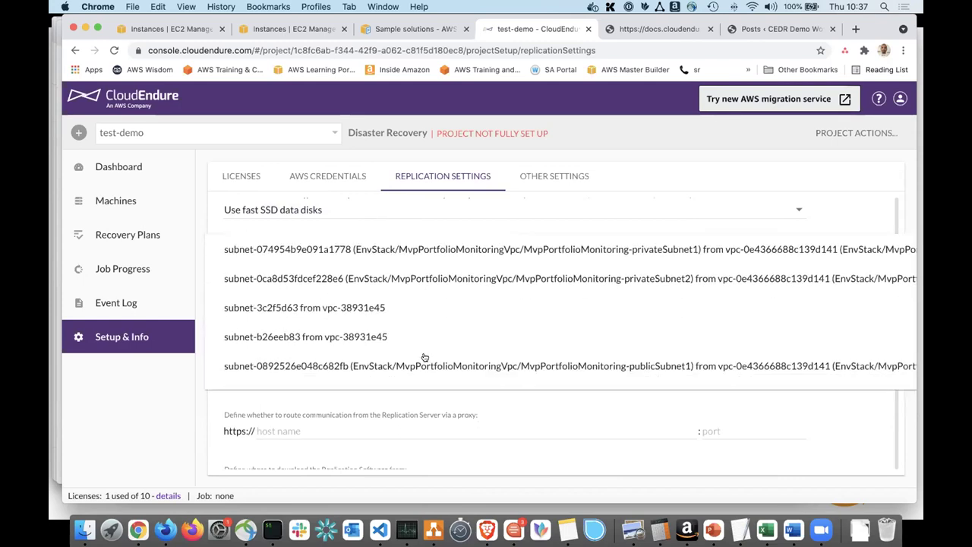
pyautogui.scroll(2, 337, 301)
pyautogui.scroll(-1, 262, 325)
pyautogui.scroll(-2, 280, 342)
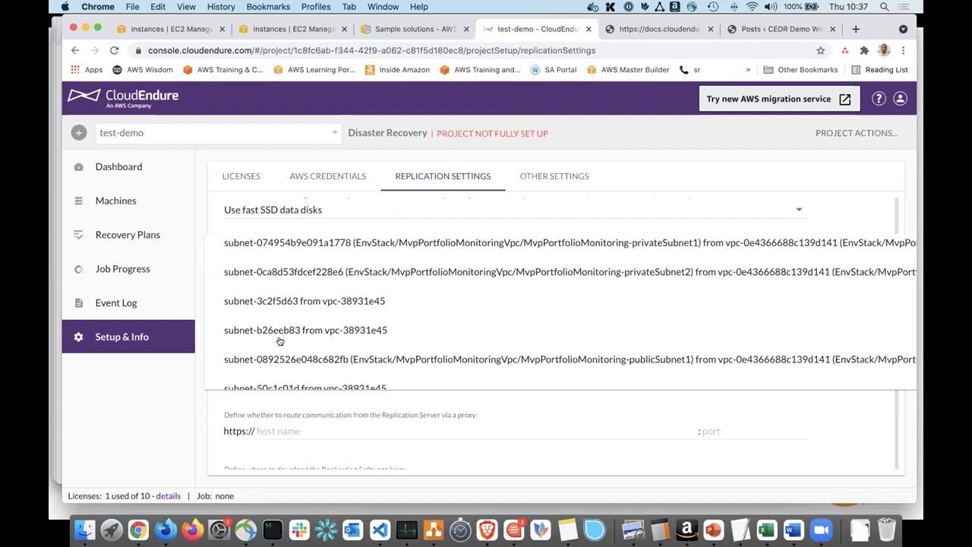
pyautogui.scroll(-2, 280, 341)
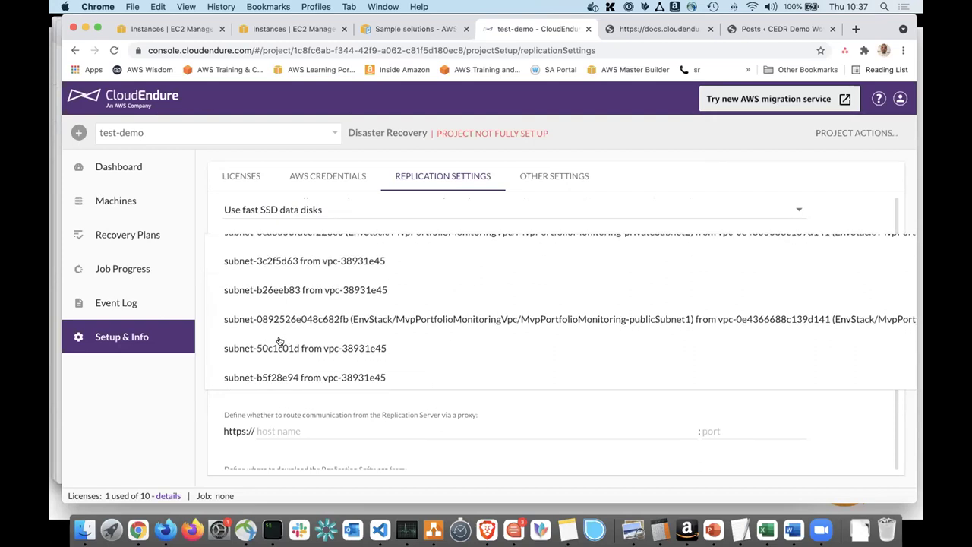
pyautogui.scroll(-1, 283, 330)
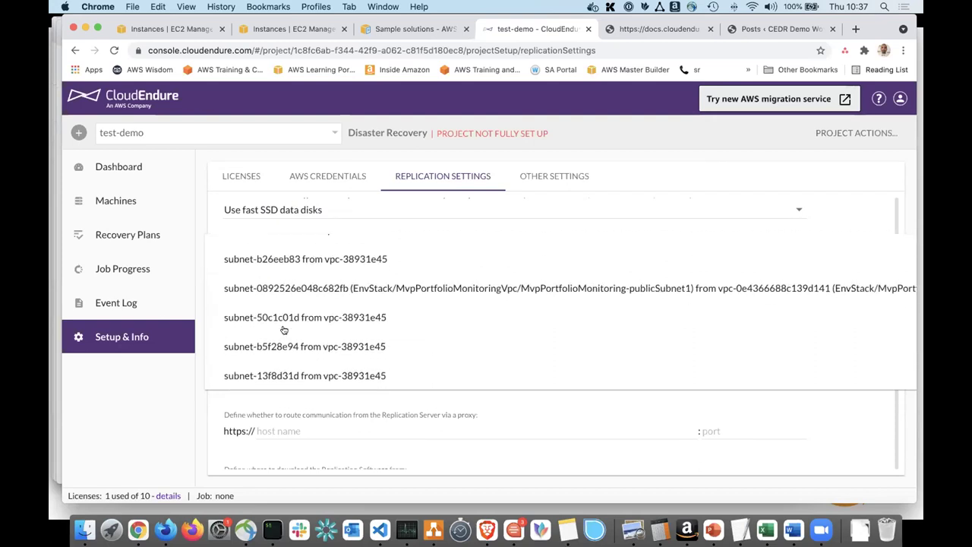
pyautogui.scroll(-2, 283, 330)
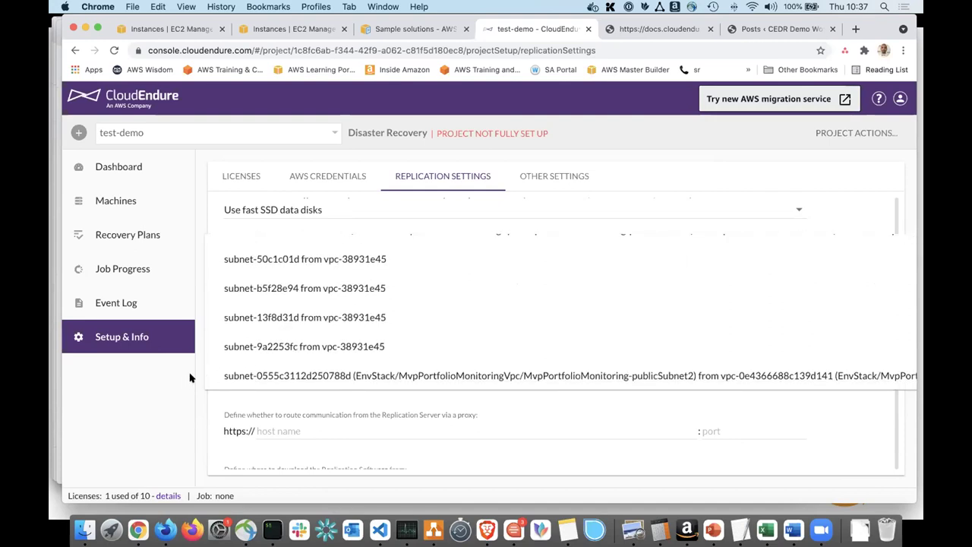
pyautogui.scroll(5, 283, 286)
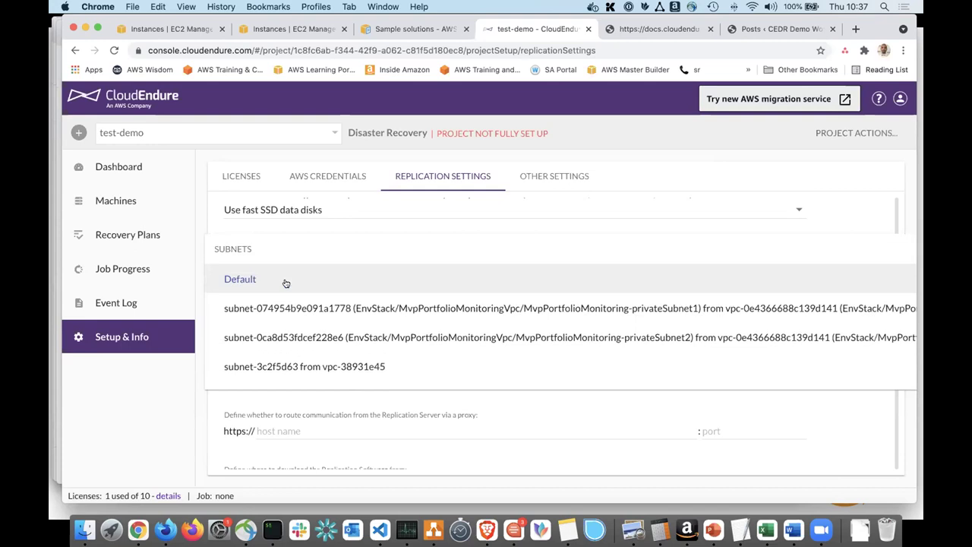
pyautogui.click(273, 278)
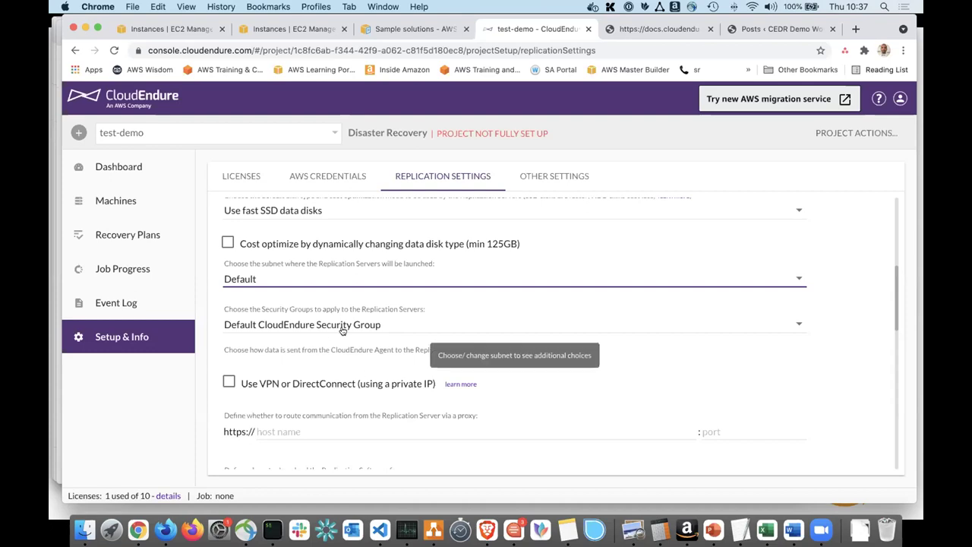
# Try the VPN or DirectConnect data transfer option with public IP disabled, and turn the option back off.
pyautogui.scroll(-2, 344, 325)
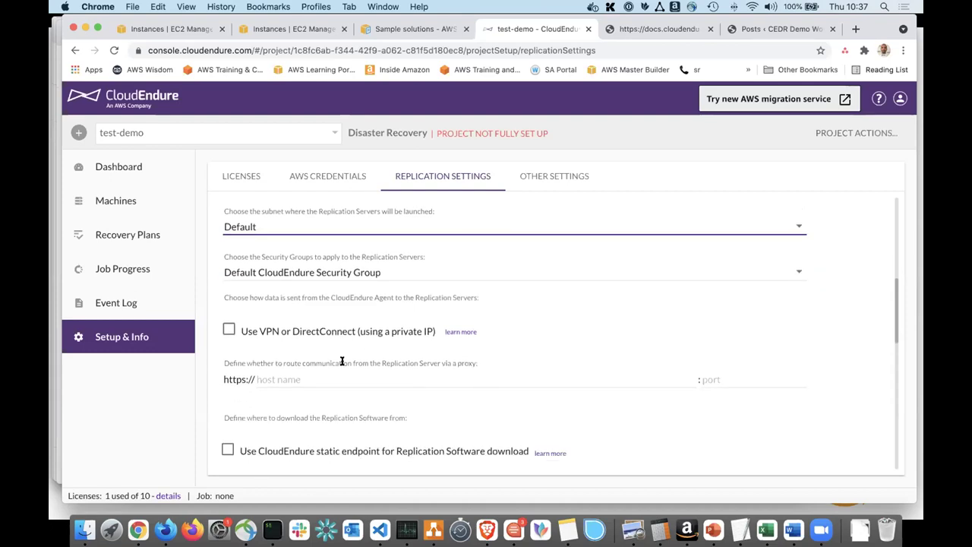
pyautogui.click(229, 329)
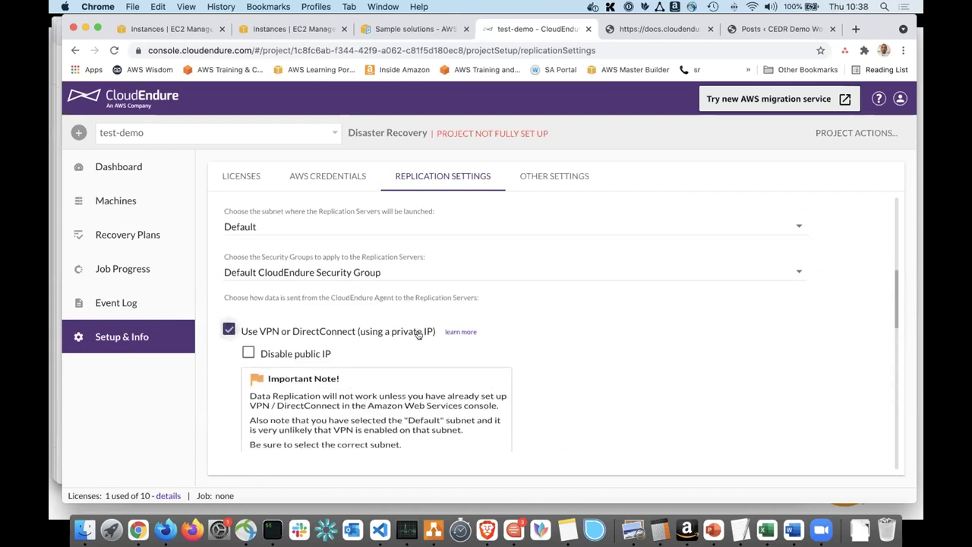
pyautogui.scroll(-1, 336, 368)
pyautogui.click(248, 313)
pyautogui.scroll(-1, 325, 320)
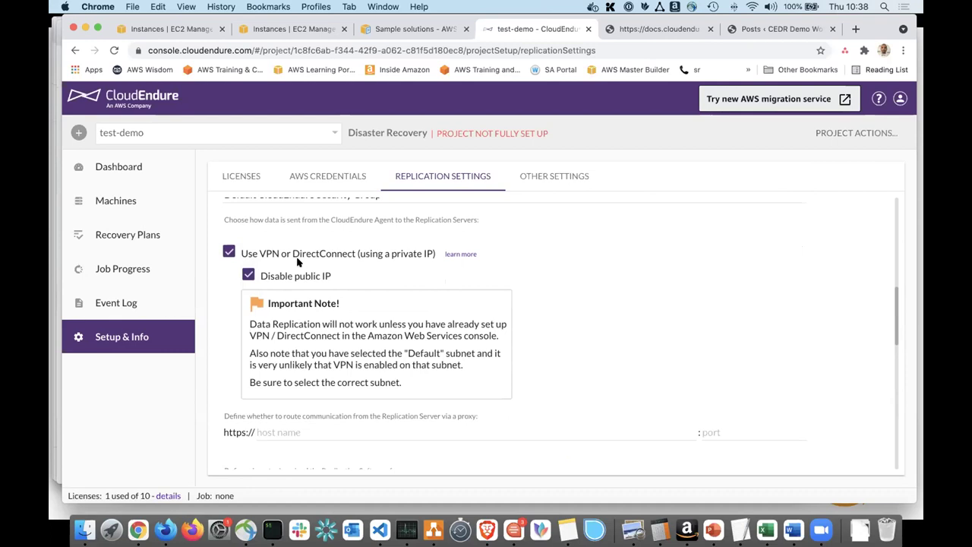
pyautogui.click(228, 251)
# Try enabling volume encryption, look through the available volume encryption keys, and turn encryption back off.
pyautogui.scroll(-1, 294, 306)
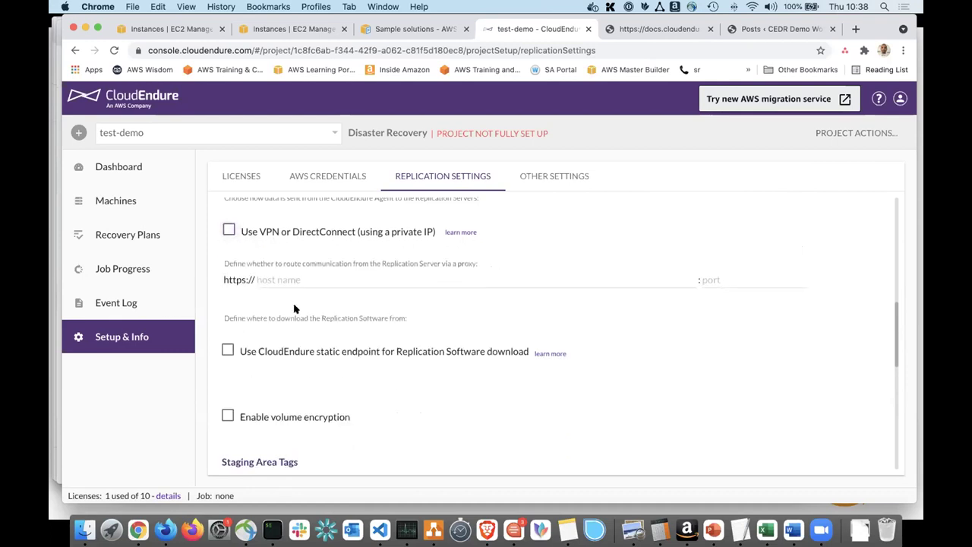
pyautogui.scroll(-1, 294, 309)
pyautogui.scroll(-2, 294, 307)
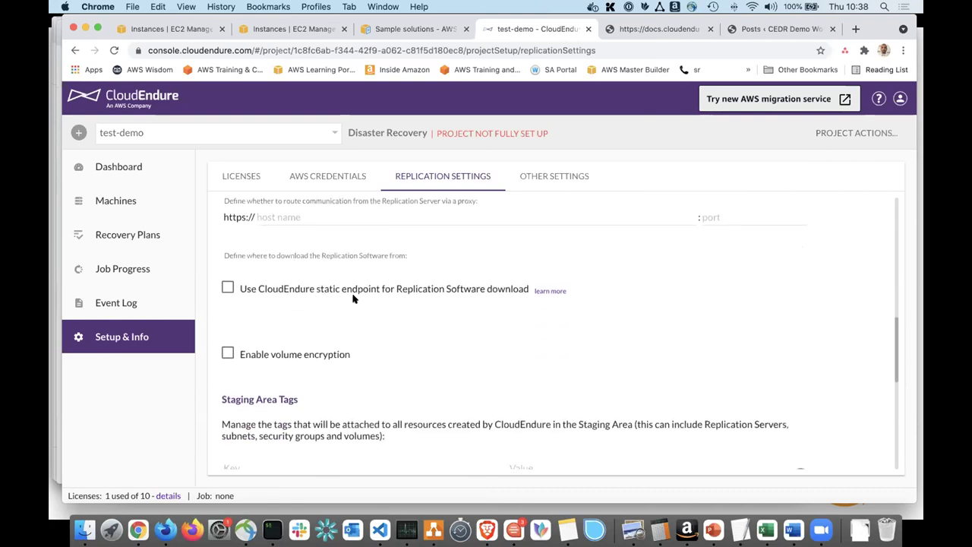
pyautogui.scroll(-1, 386, 297)
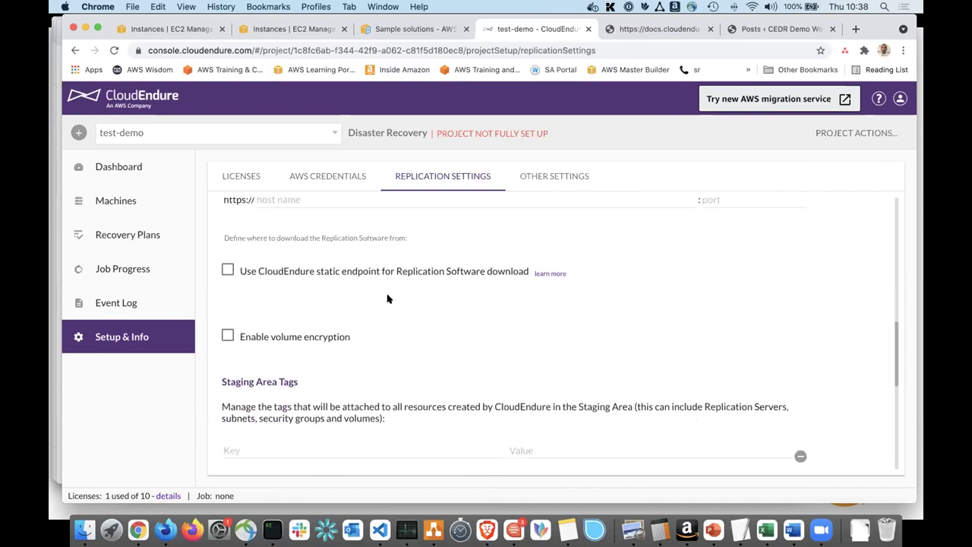
pyautogui.scroll(-2, 336, 350)
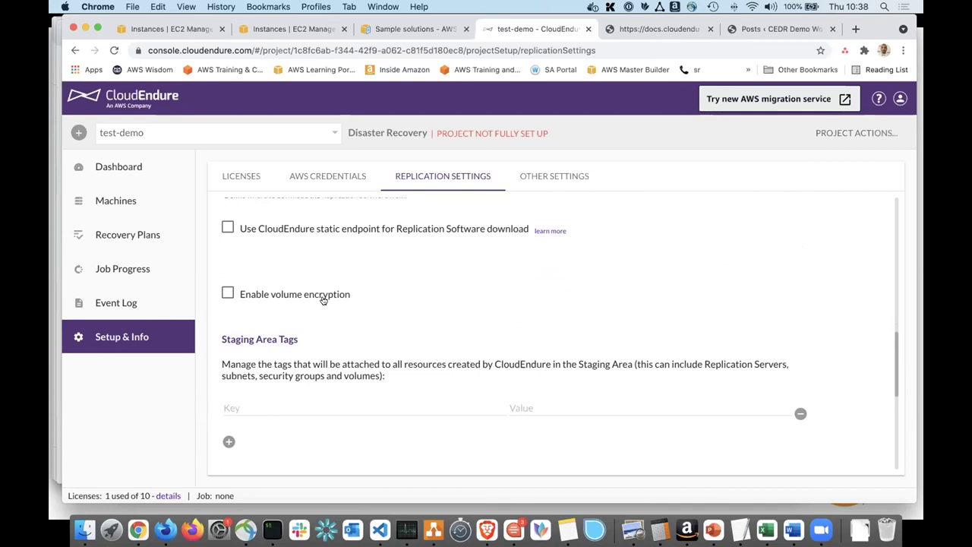
pyautogui.click(275, 296)
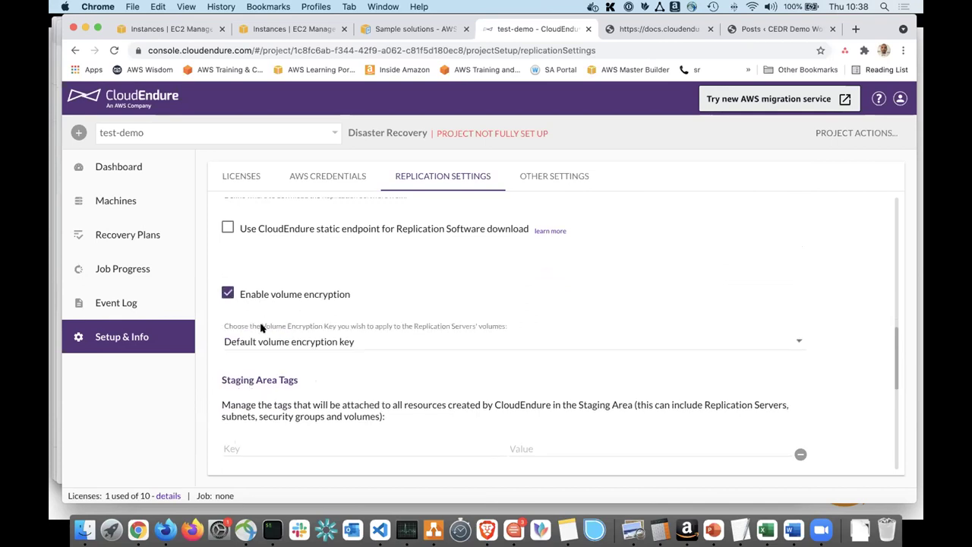
pyautogui.click(342, 342)
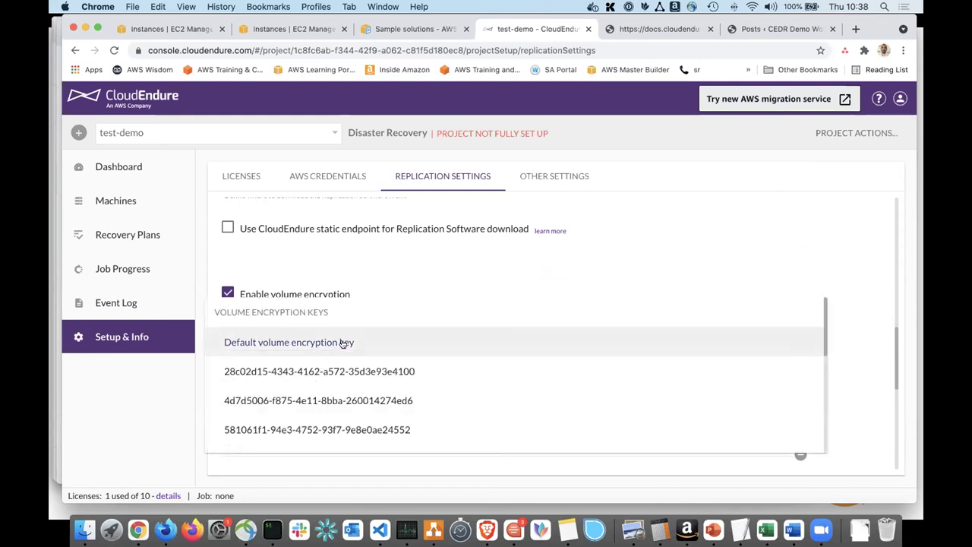
pyautogui.scroll(-4, 389, 409)
pyautogui.scroll(-3, 388, 409)
pyautogui.click(190, 397)
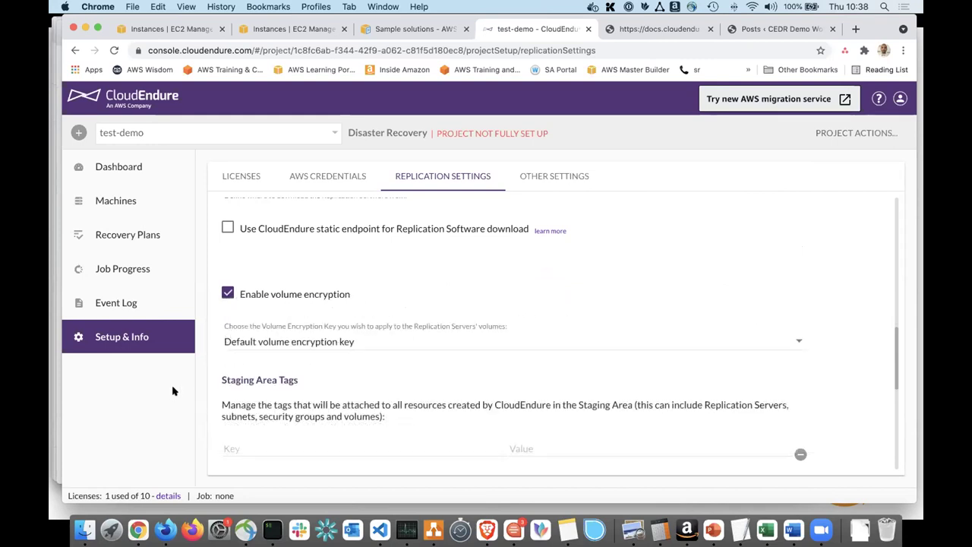
pyautogui.click(250, 295)
# Try enabling Network Bandwidth Throttling and adjusting its data transfer rate, and set throttling back to Disabled.
pyautogui.scroll(-2, 289, 336)
pyautogui.scroll(-2, 290, 337)
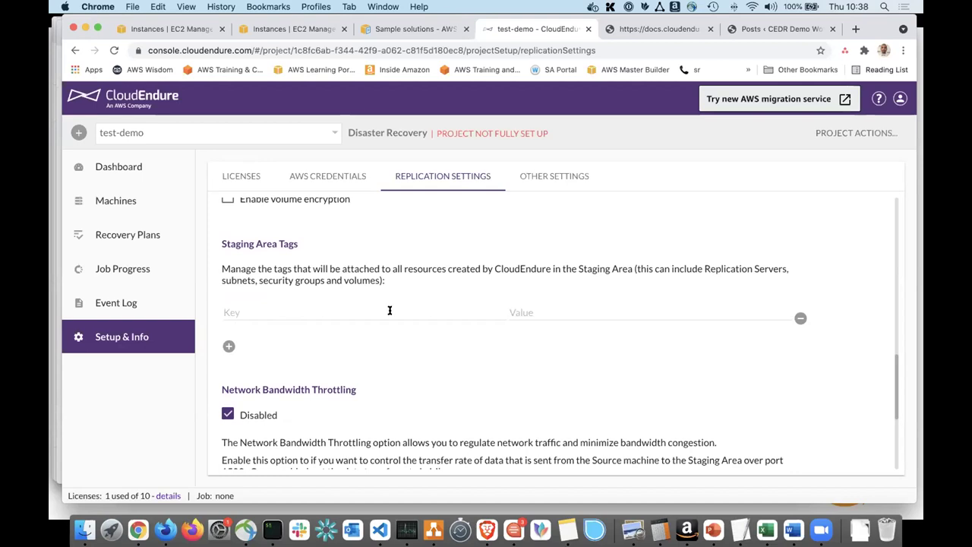
pyautogui.scroll(-4, 390, 310)
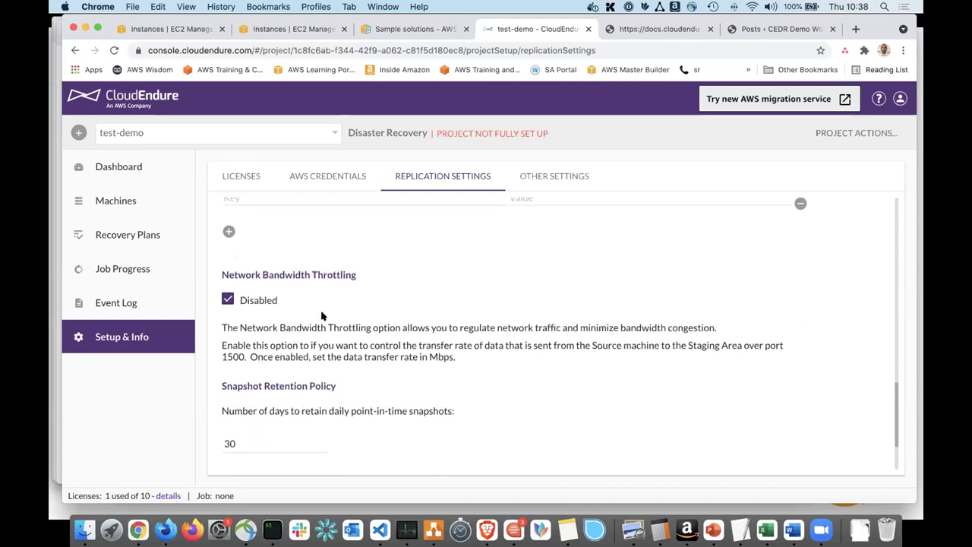
pyautogui.scroll(-2, 296, 292)
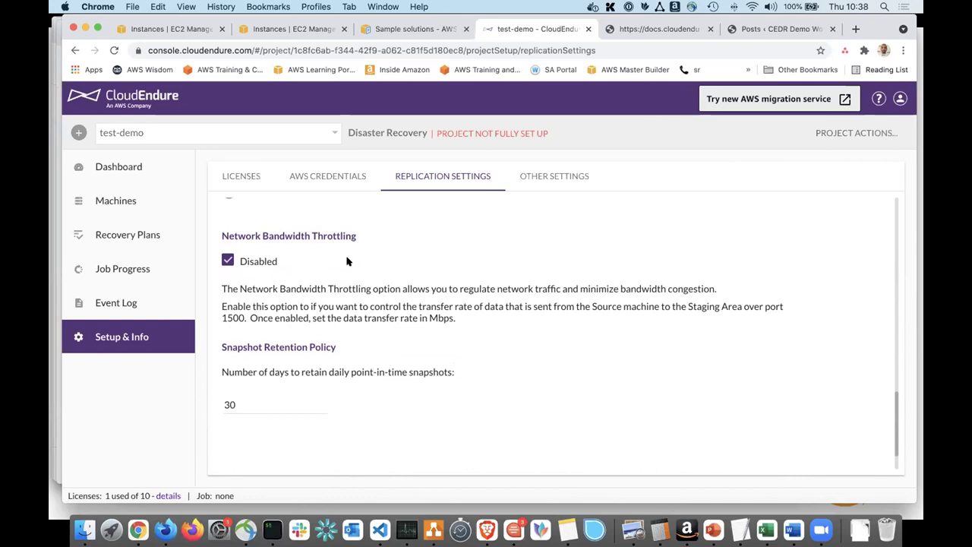
pyautogui.click(229, 260)
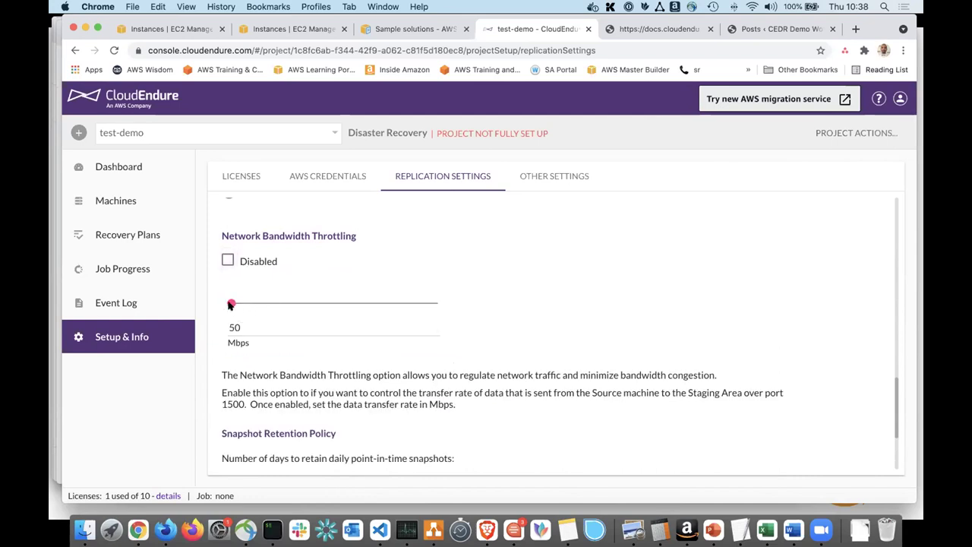
pyautogui.click(230, 304)
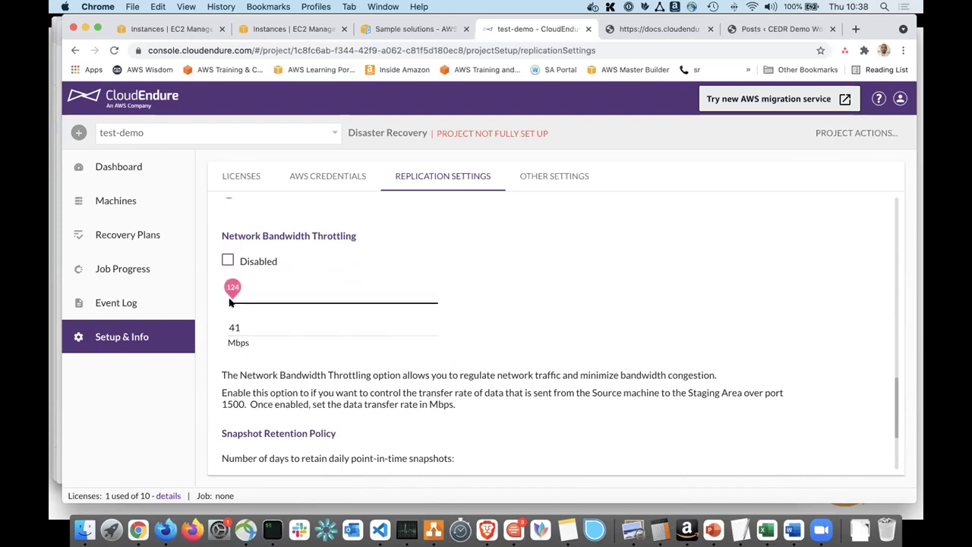
pyautogui.moveTo(230, 302); pyautogui.dragTo(228, 302)
pyautogui.click(228, 303)
pyautogui.click(228, 261)
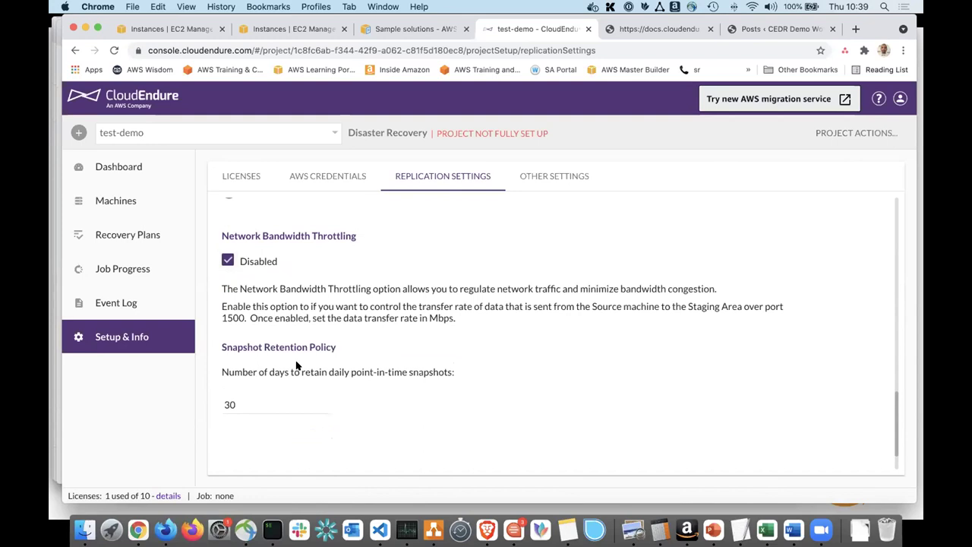
# Review the Snapshot Retention Policy for daily point-in-time snapshots and save the project's replication settings.
pyautogui.scroll(-2, 297, 366)
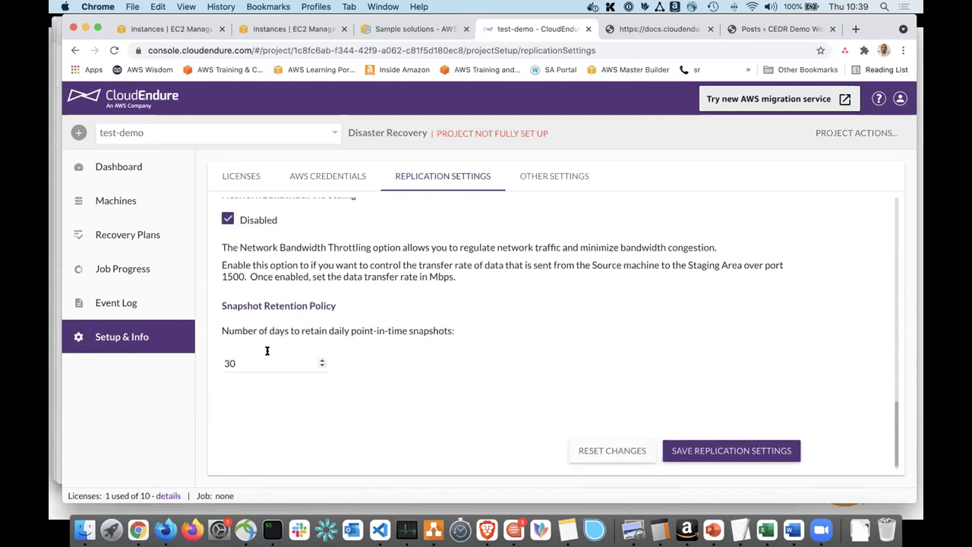
pyautogui.scroll(1, 266, 354)
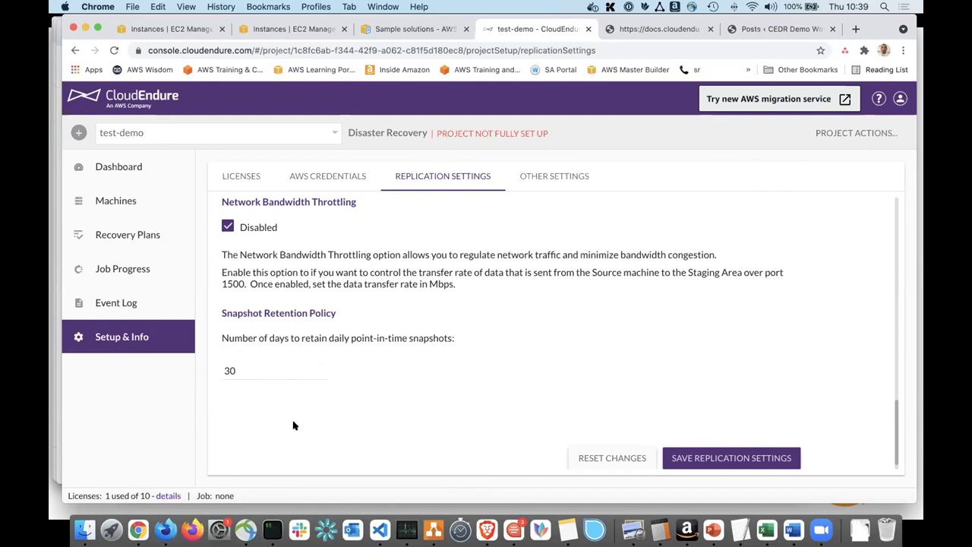
pyautogui.scroll(-1, 285, 429)
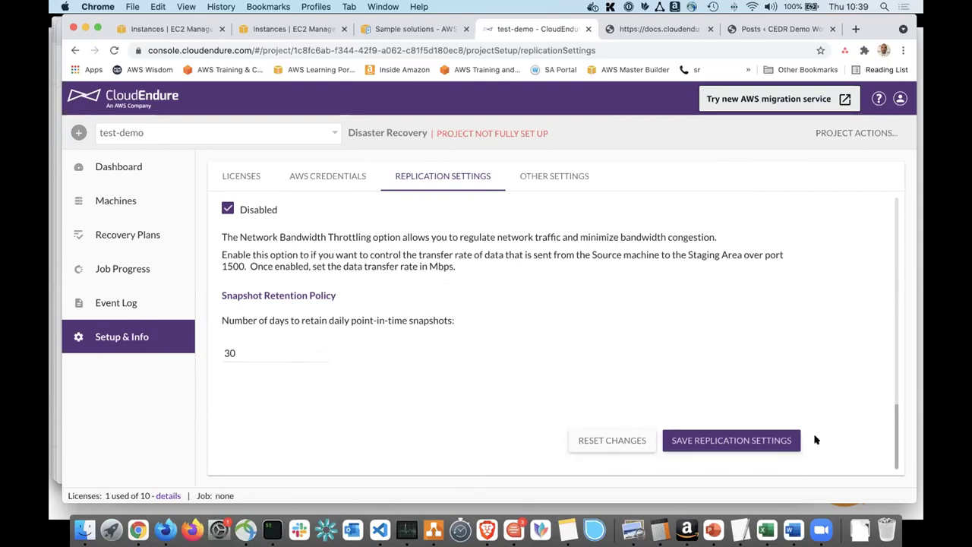
pyautogui.click(737, 442)
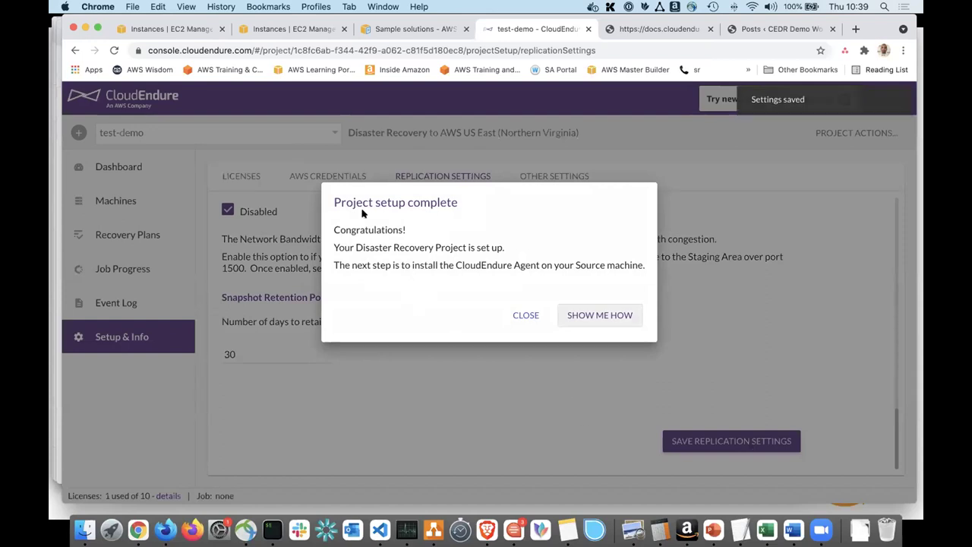
# Open the instructions for adding machines and examine the CloudEndure Agent installation commands for Linux and Windows.
pyautogui.click(601, 317)
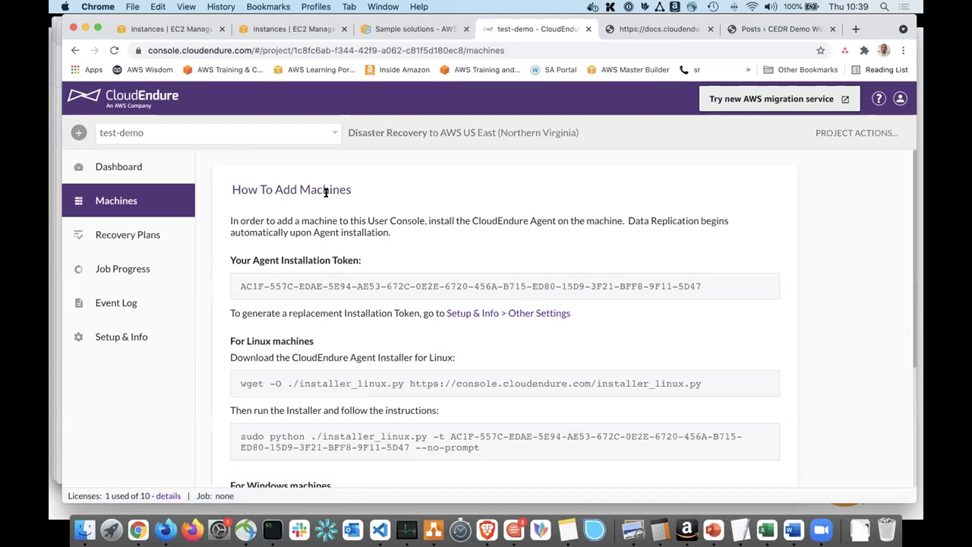
pyautogui.scroll(-1, 325, 193)
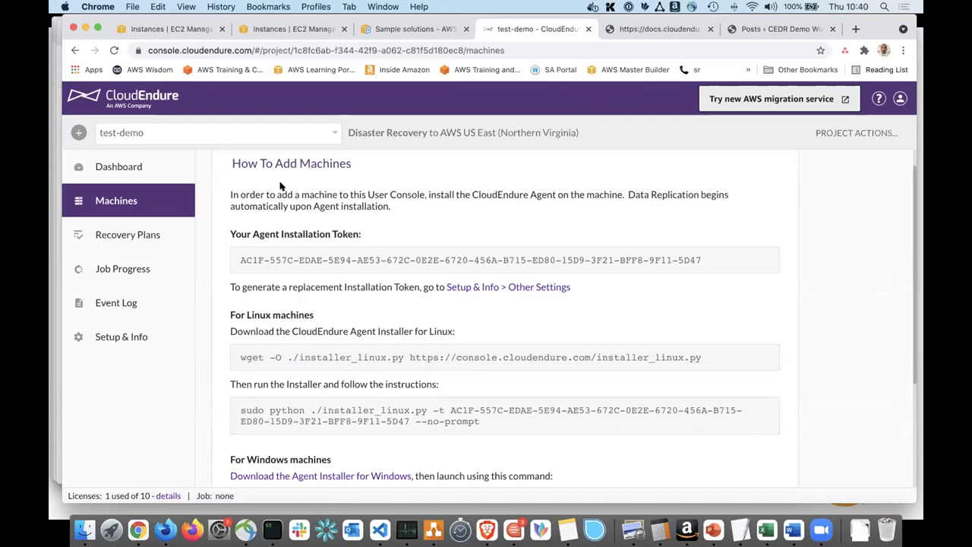
pyautogui.scroll(-1, 291, 228)
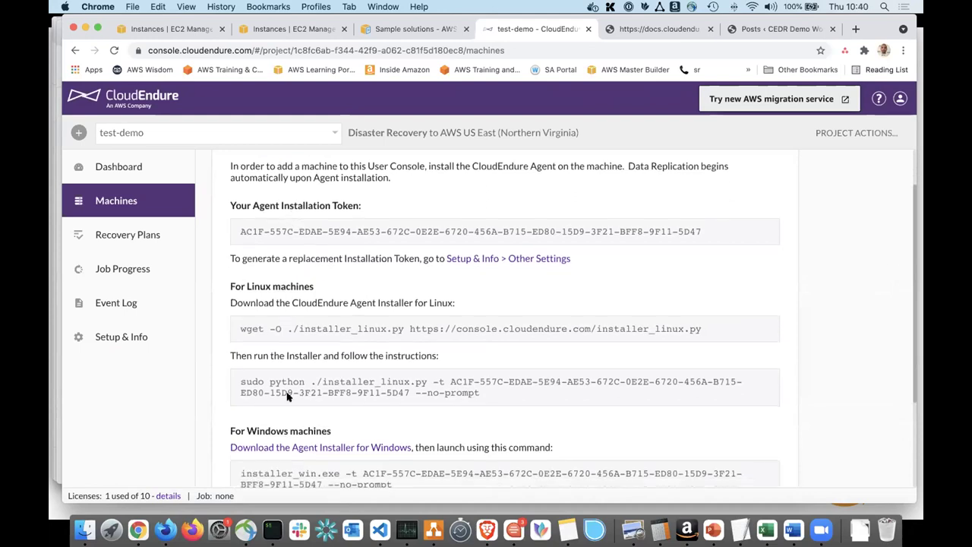
pyautogui.scroll(-2, 289, 395)
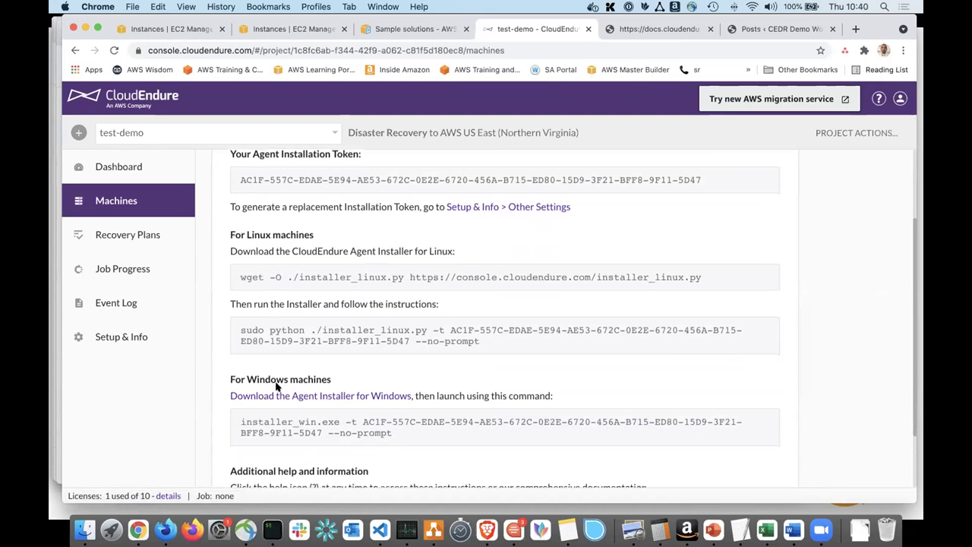
# Download the CloudEndure Agent Installer for Windows and dismiss the browser's download notice.
pyautogui.scroll(-1, 275, 387)
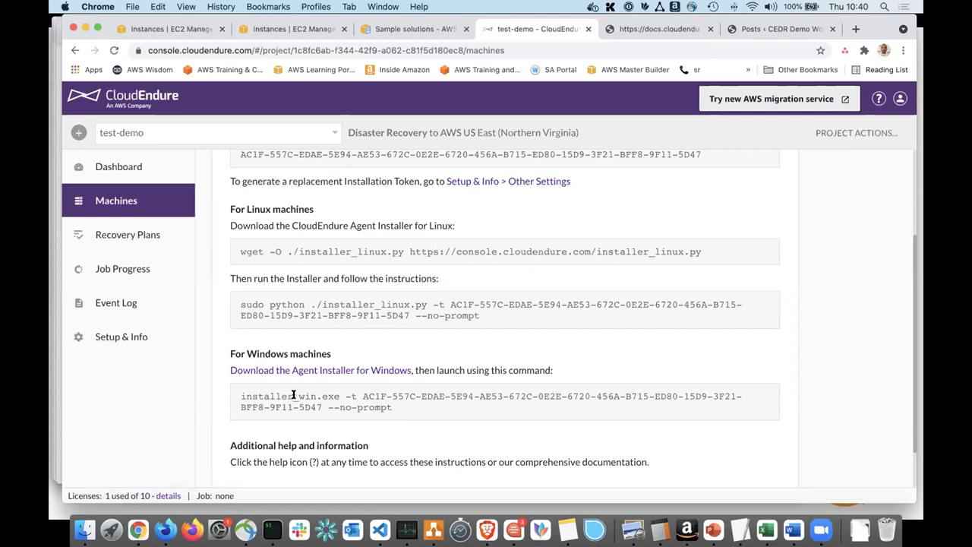
pyautogui.click(342, 371)
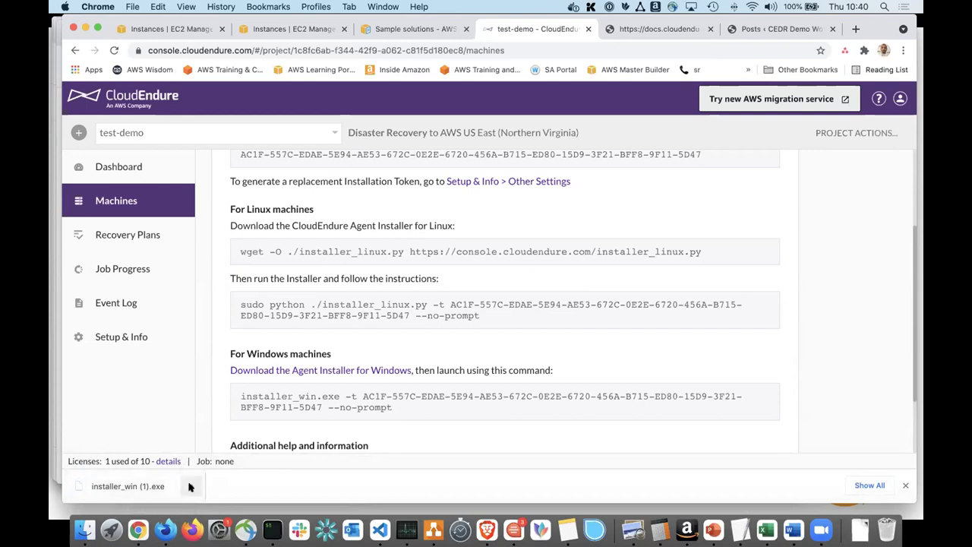
pyautogui.click(905, 486)
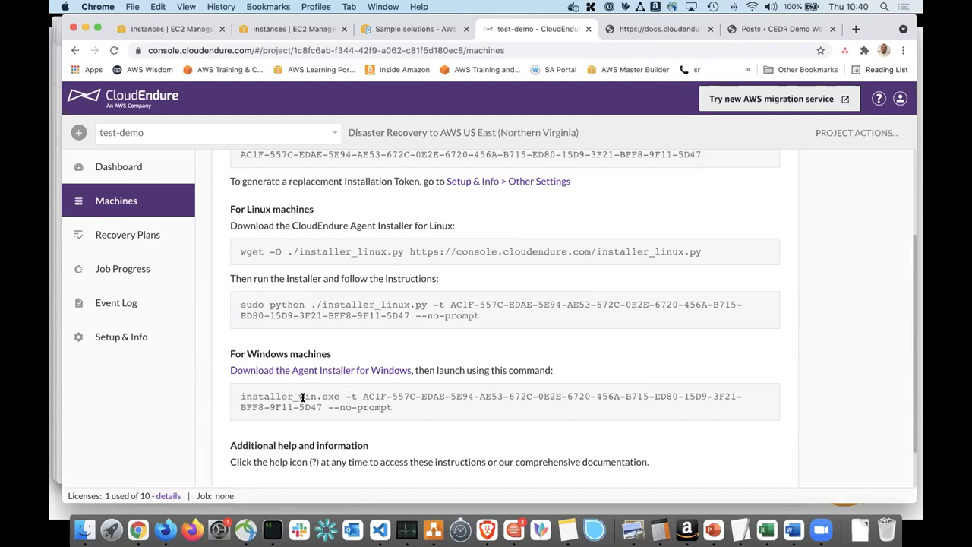
# Examine the Agent Installation Token and the Linux and Windows commands for downloading and running the CloudEndure Agent Installer.
pyautogui.scroll(-1, 406, 414)
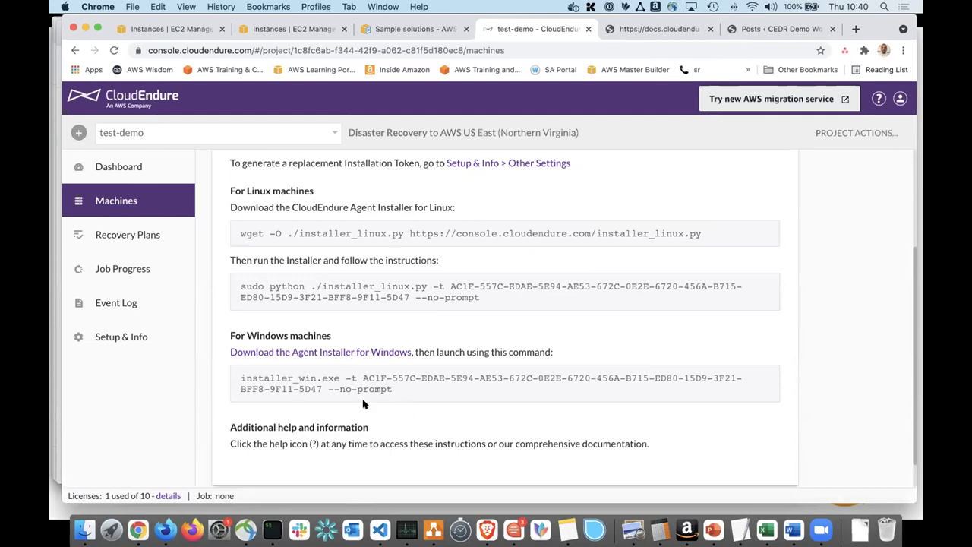
pyautogui.scroll(3, 391, 392)
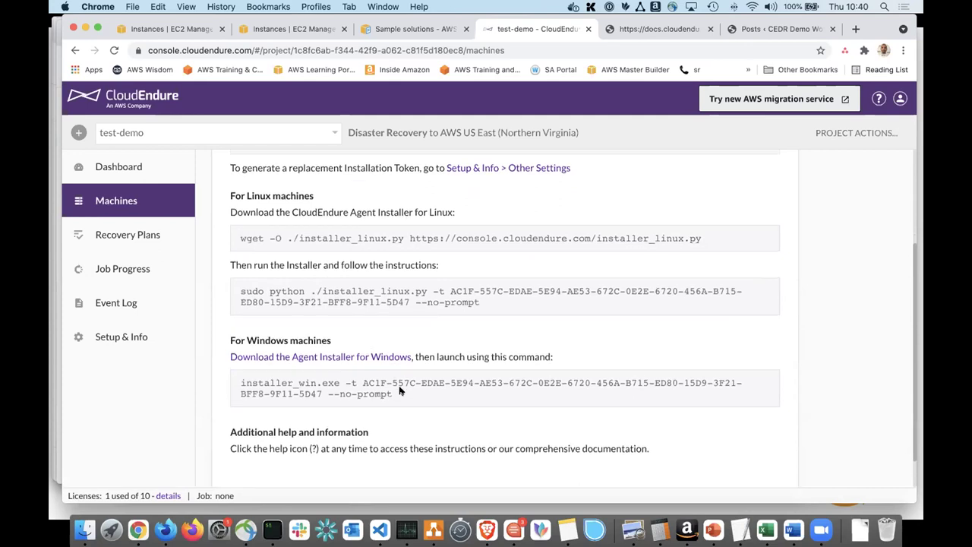
pyautogui.scroll(-2, 400, 392)
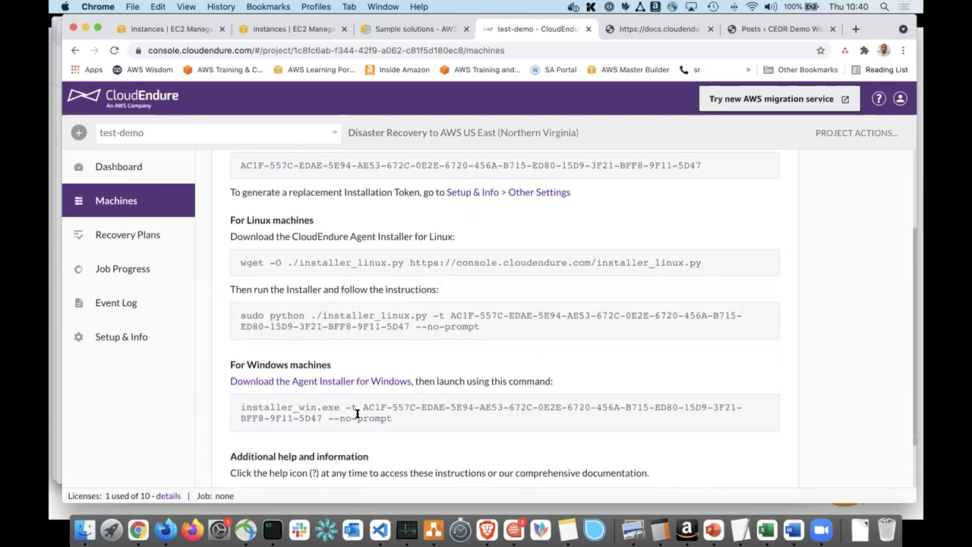
pyautogui.scroll(2, 341, 408)
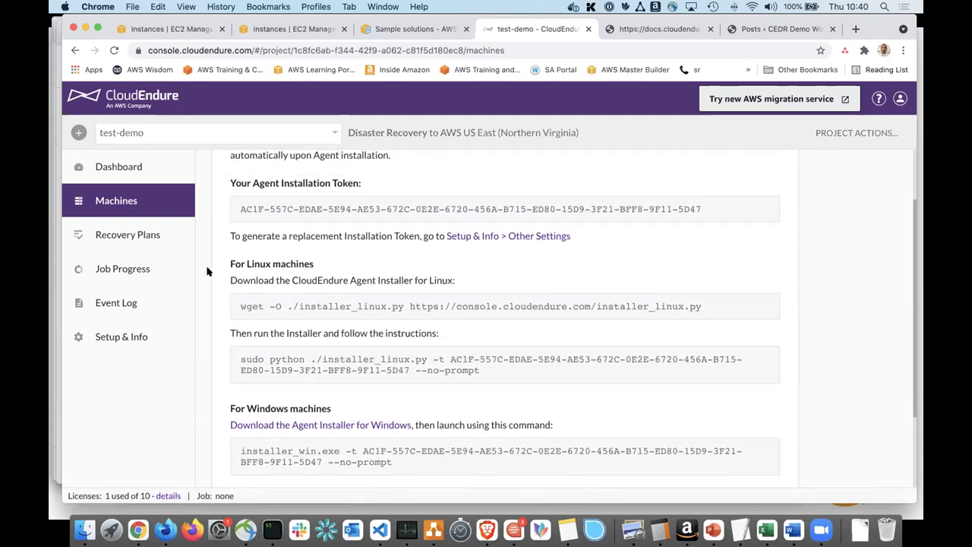
pyautogui.scroll(-1, 246, 293)
pyautogui.doubleClick(248, 297)
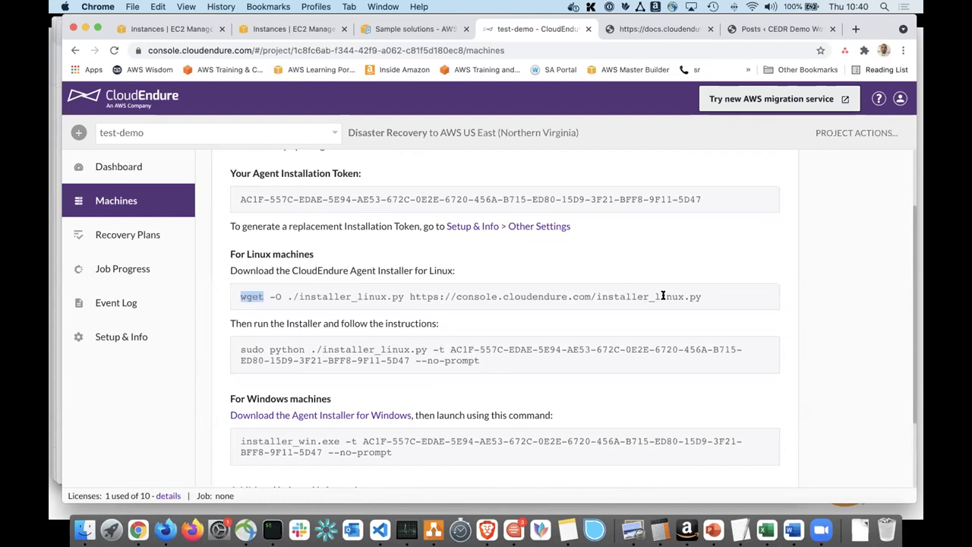
pyautogui.doubleClick(694, 296)
pyautogui.moveTo(450, 348); pyautogui.dragTo(408, 362)
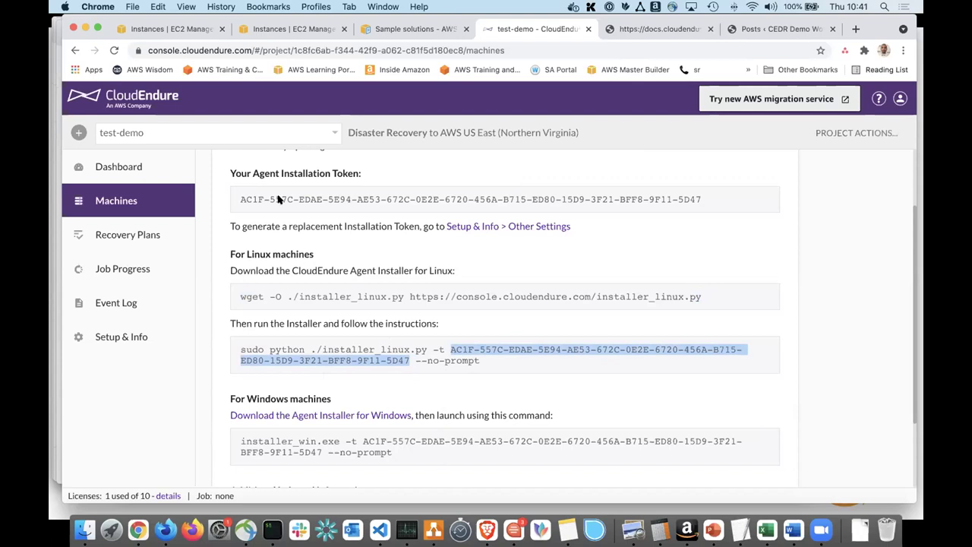
pyautogui.doubleClick(325, 199)
pyautogui.click(315, 196)
pyautogui.doubleClick(315, 196)
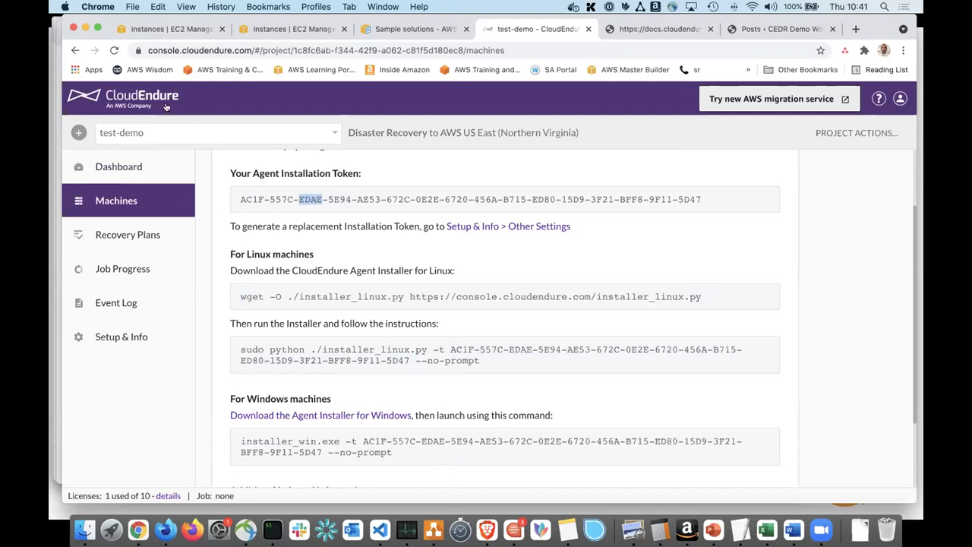
pyautogui.tripleClick(286, 199)
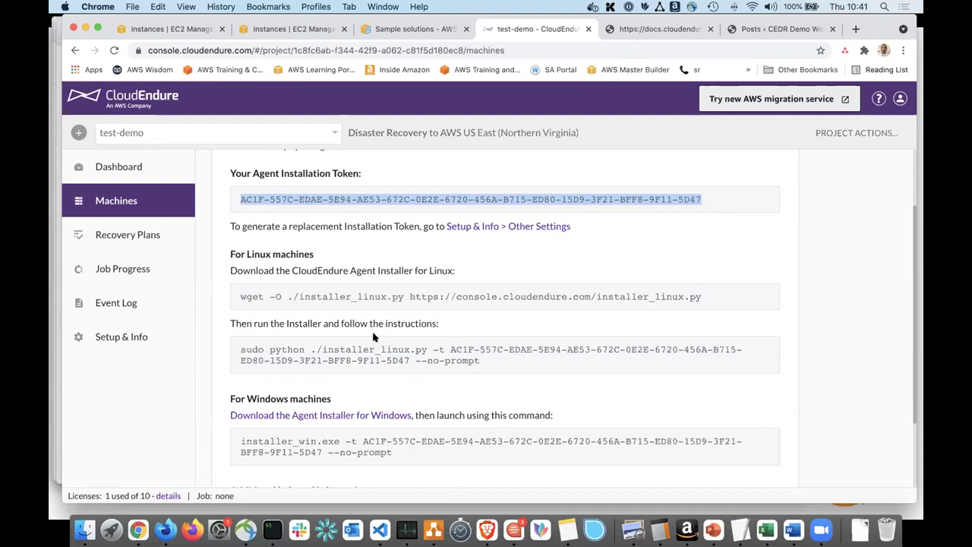
pyautogui.click(430, 349)
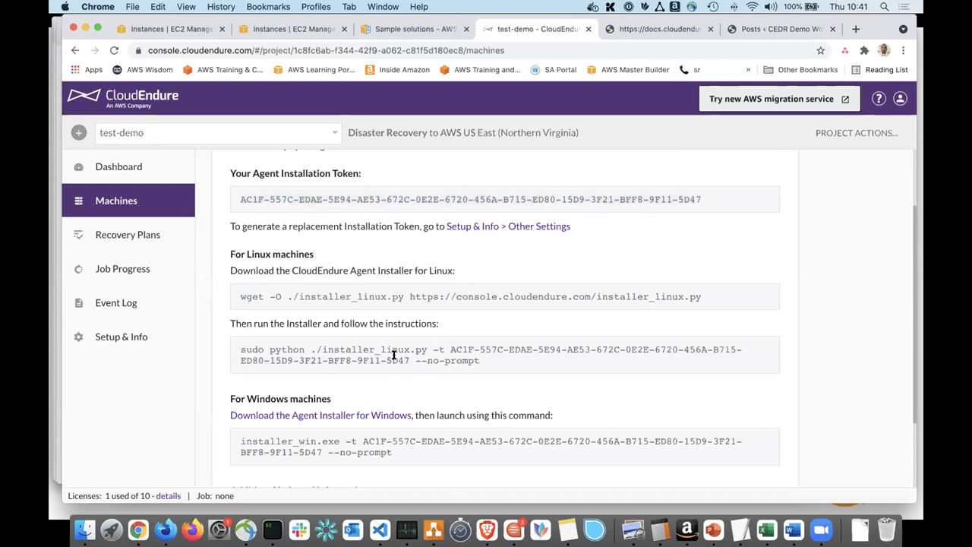
pyautogui.press('super+Tab')
pyautogui.click(798, 32)
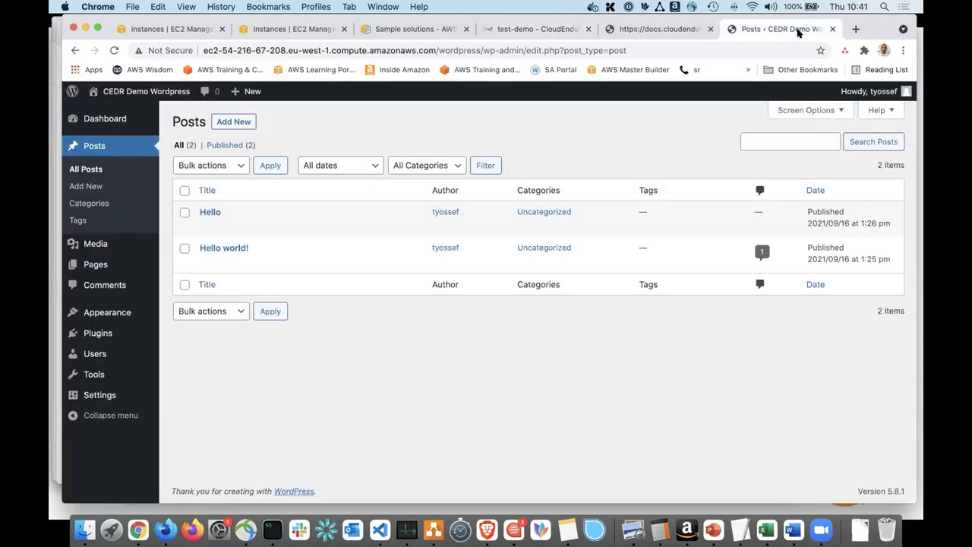
pyautogui.press('super+t')
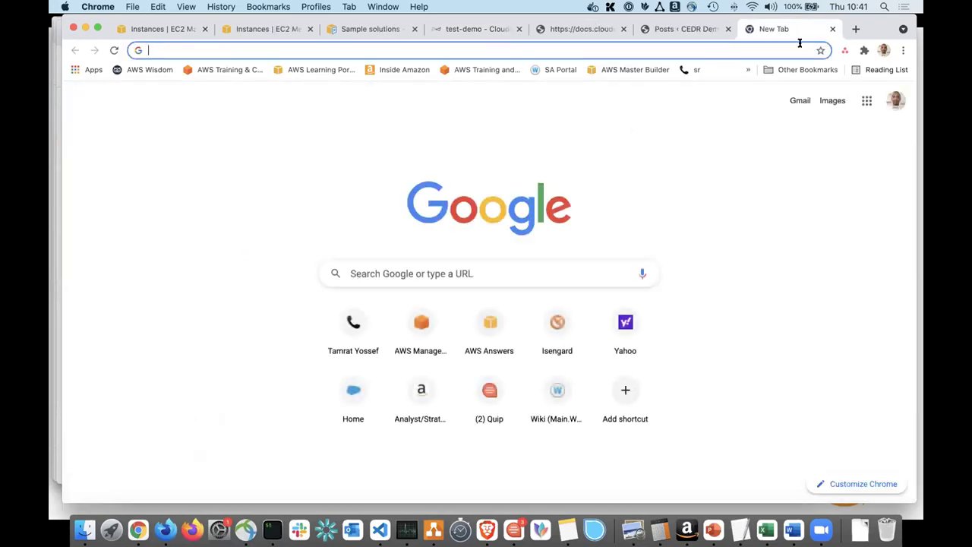
pyautogui.moveTo(869, 30); pyautogui.dragTo(868, 45)
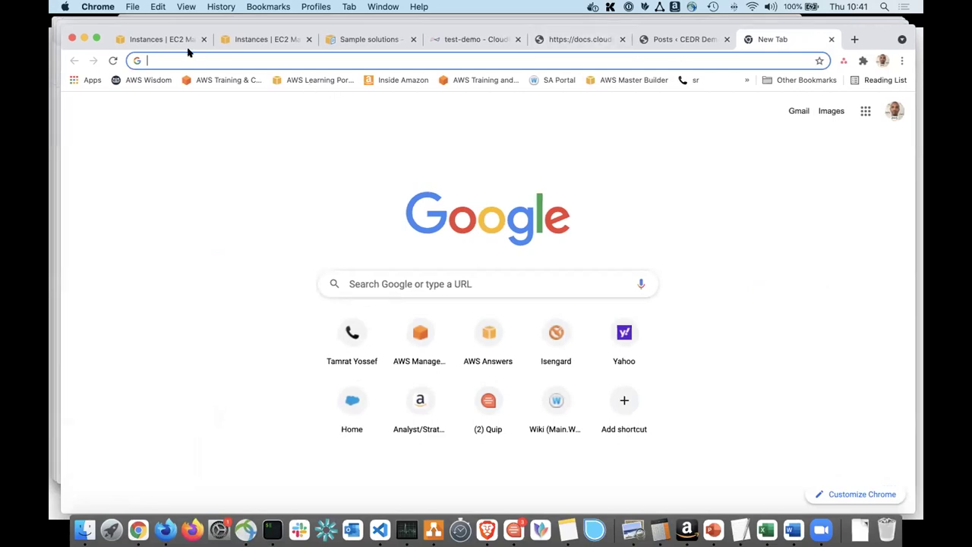
pyautogui.moveTo(99, 29); pyautogui.dragTo(89, 78)
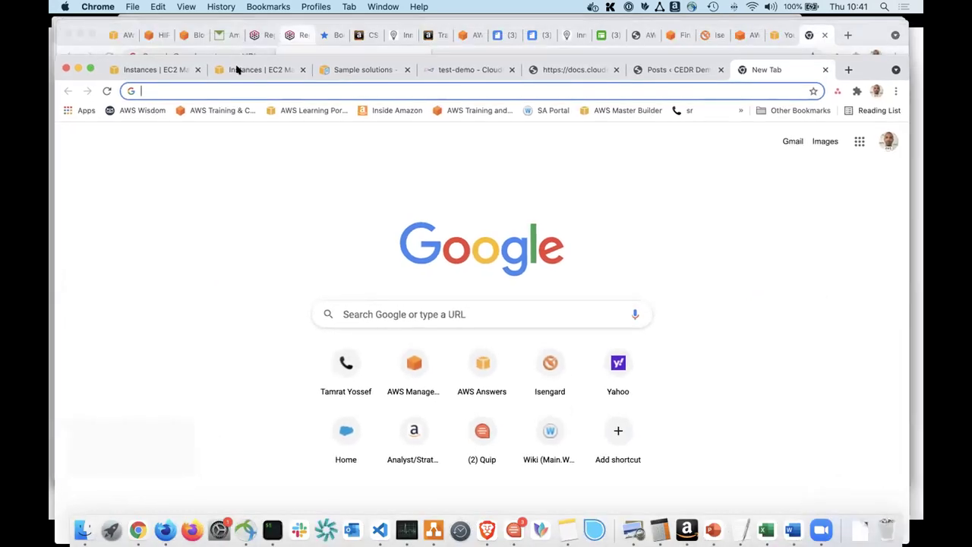
# Launch the WordPress basic single instance stack from the Europe (Ireland) CloudFormation sample solutions and accept its preset S3 template.
pyautogui.click(363, 70)
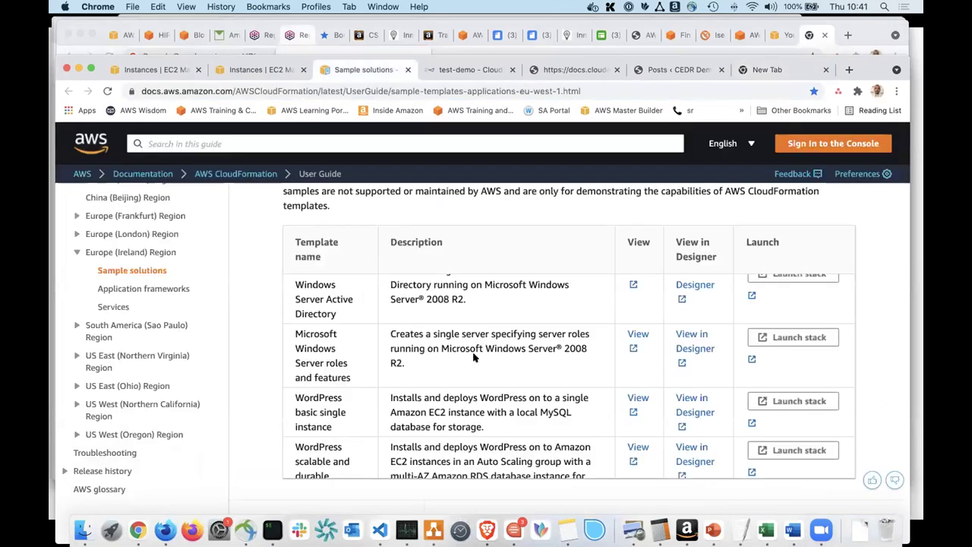
pyautogui.scroll(-3, 473, 357)
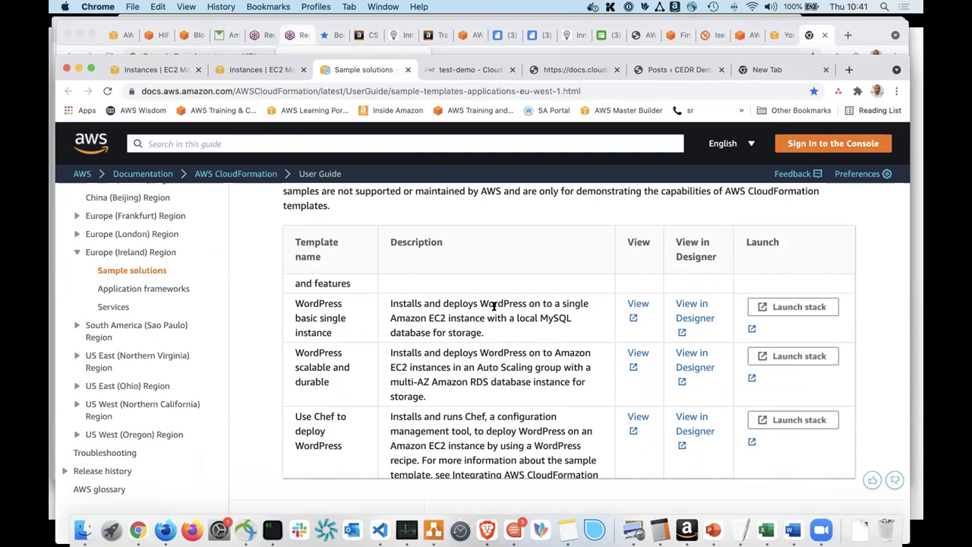
pyautogui.click(798, 306)
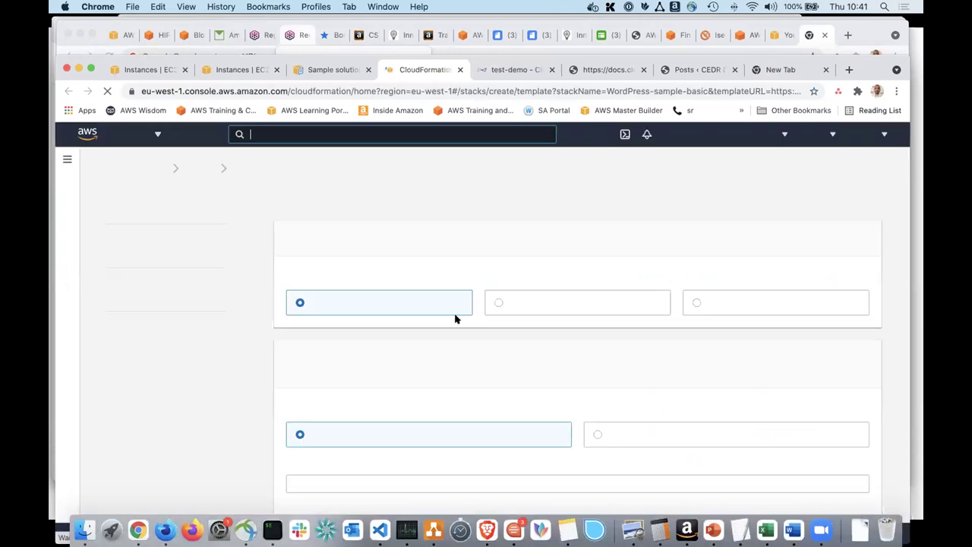
pyautogui.scroll(-3, 550, 391)
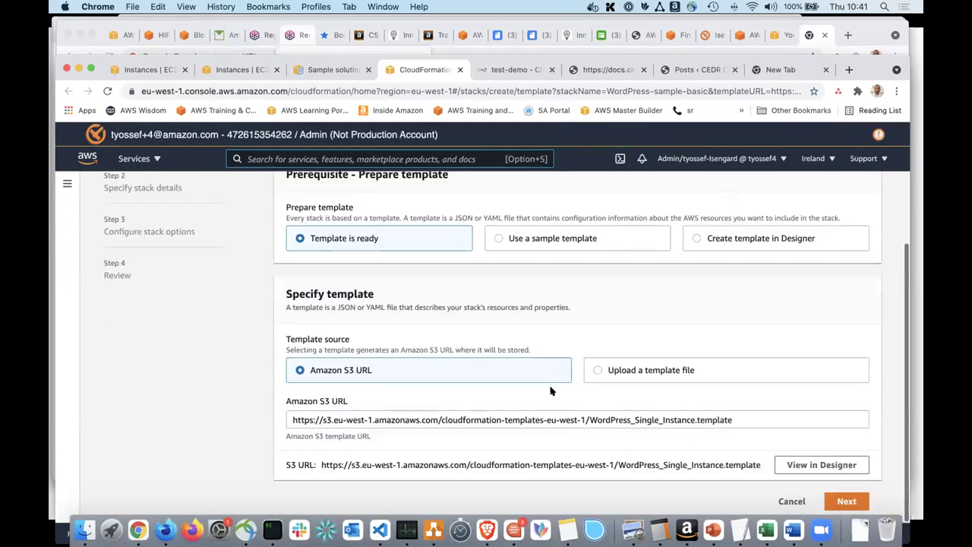
pyautogui.scroll(2, 243, 251)
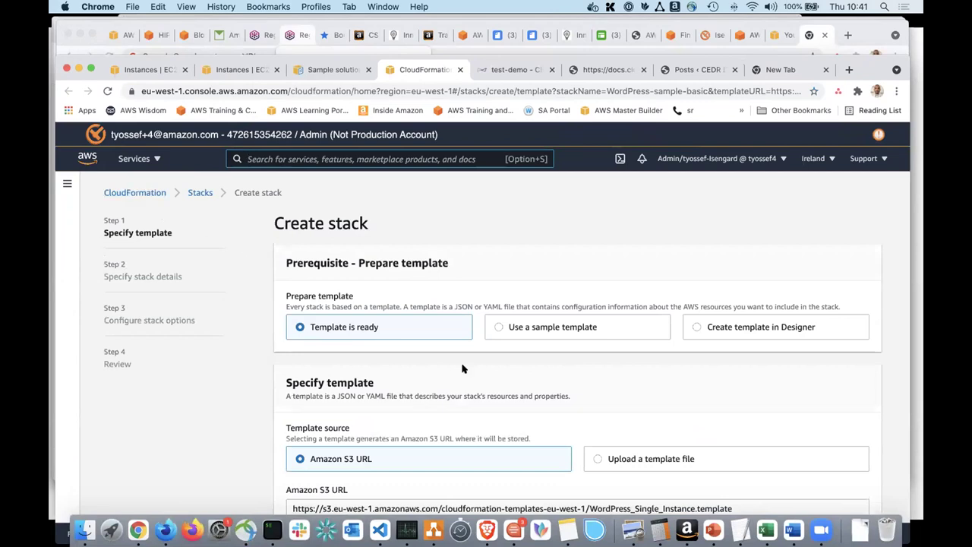
pyautogui.scroll(-2, 553, 373)
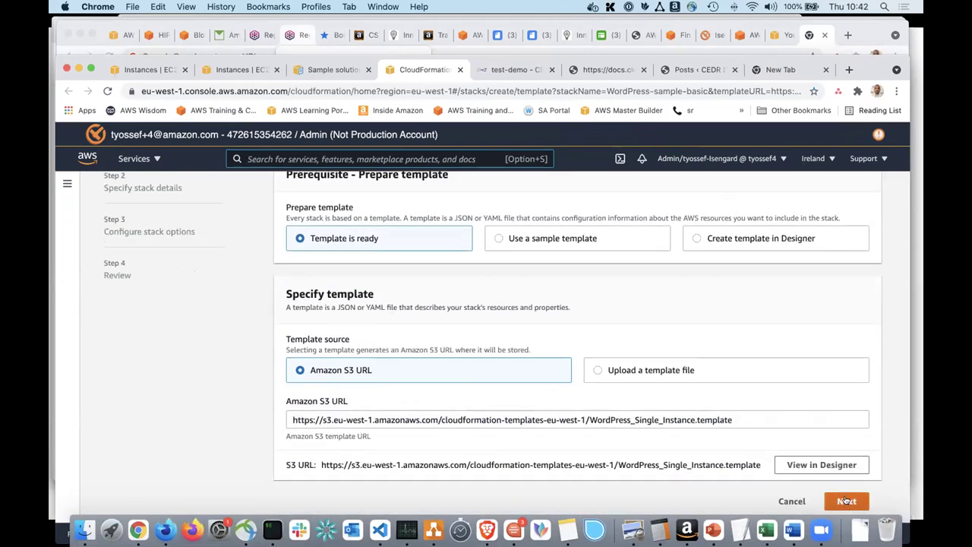
pyautogui.click(846, 500)
# Name the stack WordPress-sample-basic2 and enter the WordPress database password, MySQL root password and database admin username.
pyautogui.click(435, 314)
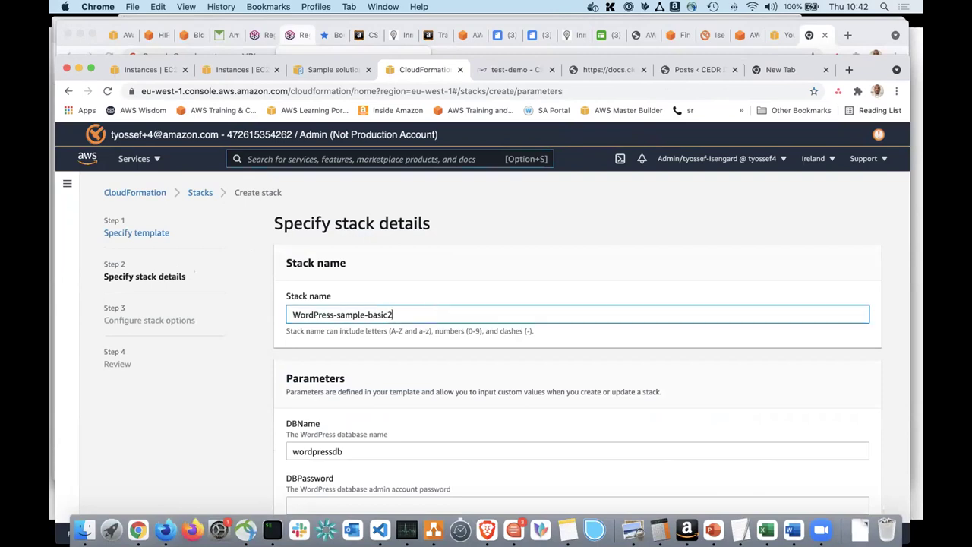
pyautogui.scroll(-5, 350, 334)
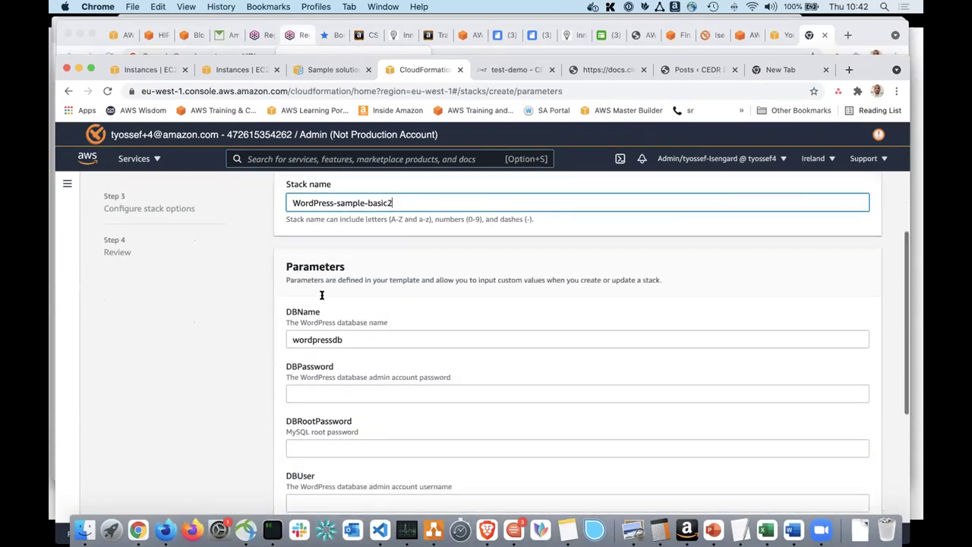
pyautogui.click(344, 366)
pyautogui.write('••')
pyautogui.click(292, 426)
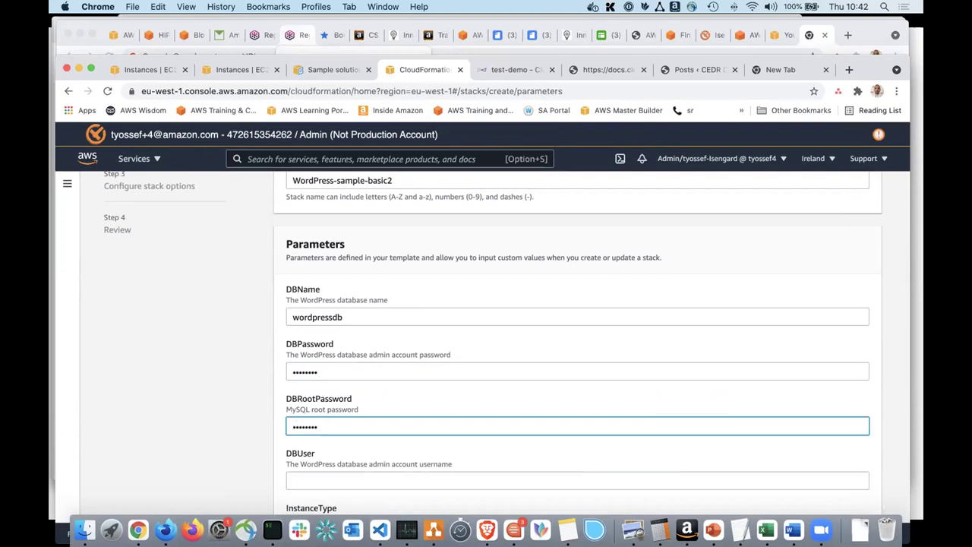
pyautogui.scroll(-3, 417, 369)
pyautogui.click(333, 405)
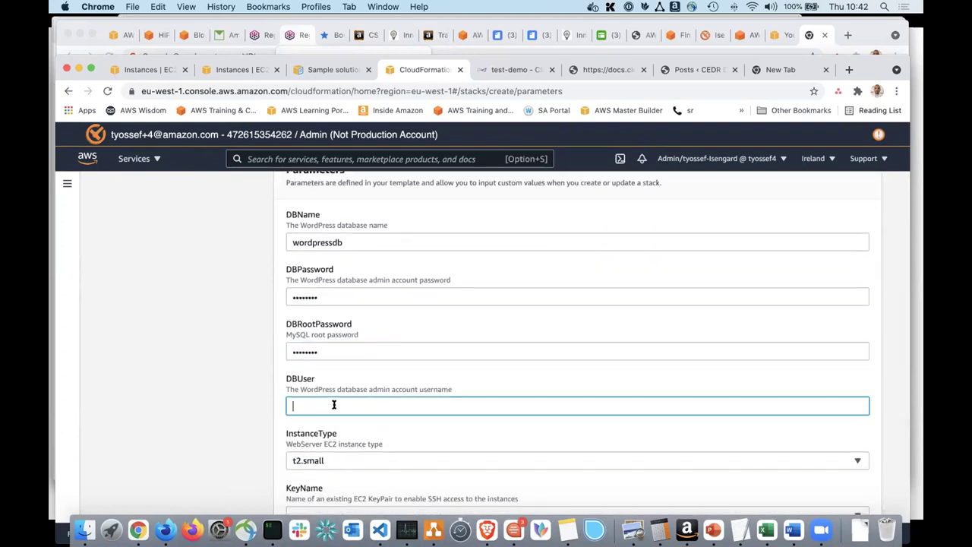
pyautogui.write('r')
# Select the existing eu-west-1 EC2 key pair for SSH access and continue to the stack options.
pyautogui.scroll(-3, 333, 401)
pyautogui.click(359, 411)
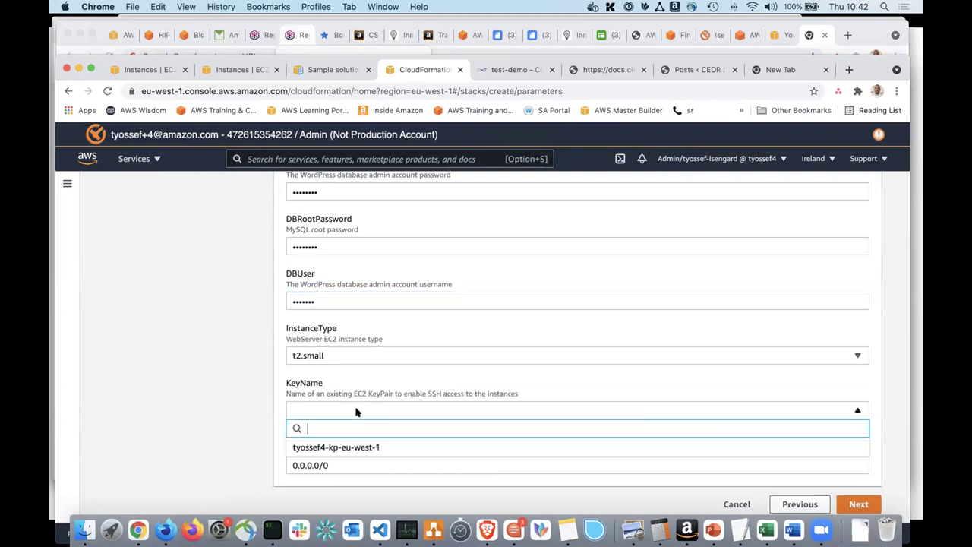
pyautogui.click(339, 448)
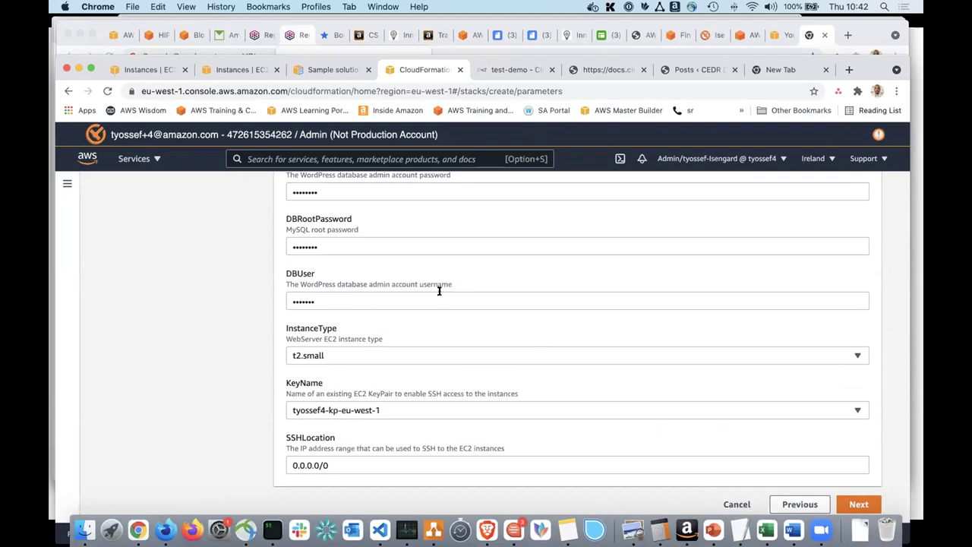
pyautogui.click(859, 504)
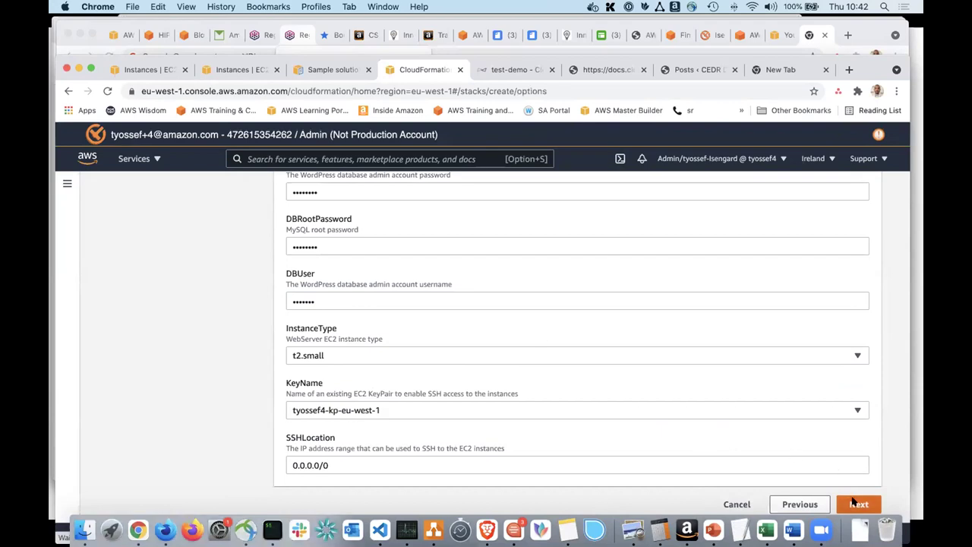
# Accept the default stack options and create the WordPress-sample-basic2 stack.
pyautogui.scroll(-10, 790, 457)
pyautogui.click(859, 504)
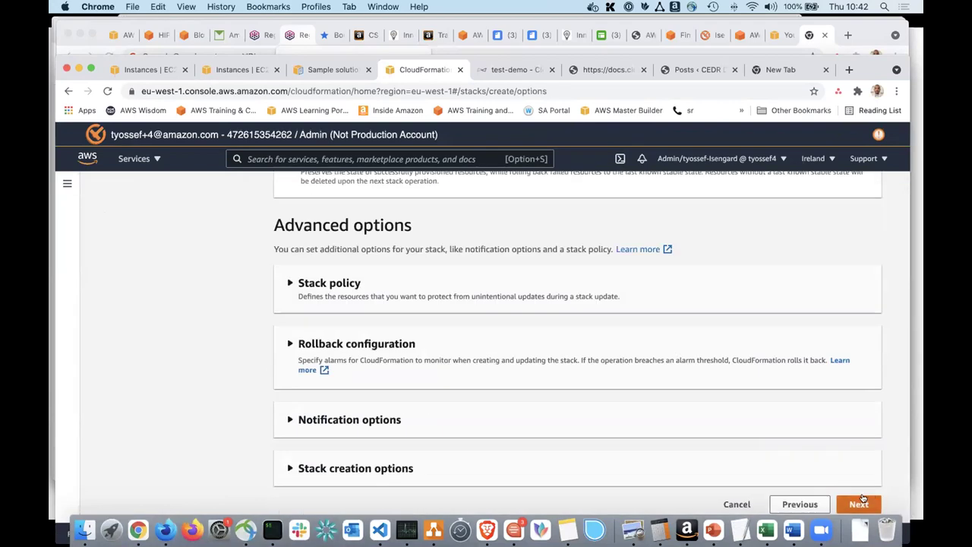
pyautogui.scroll(-15, 803, 482)
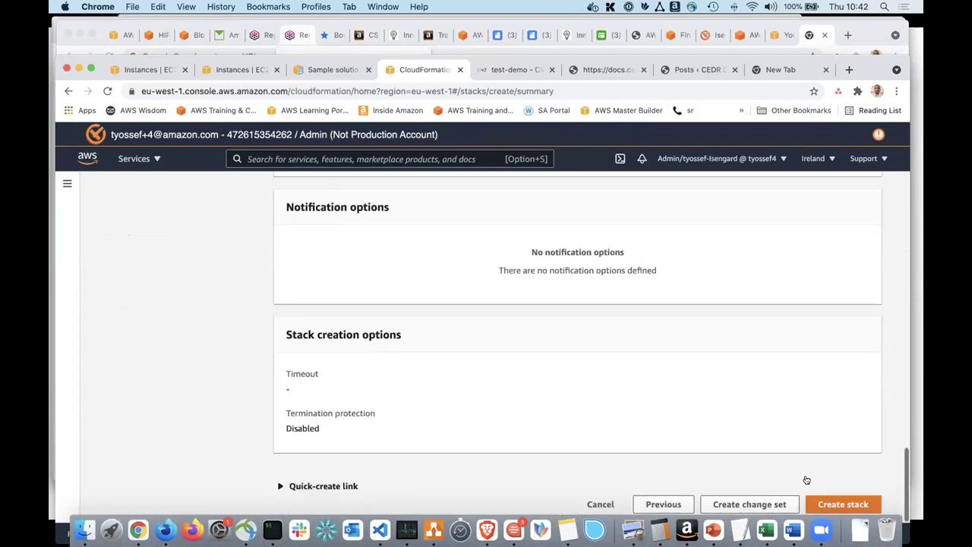
pyautogui.click(862, 503)
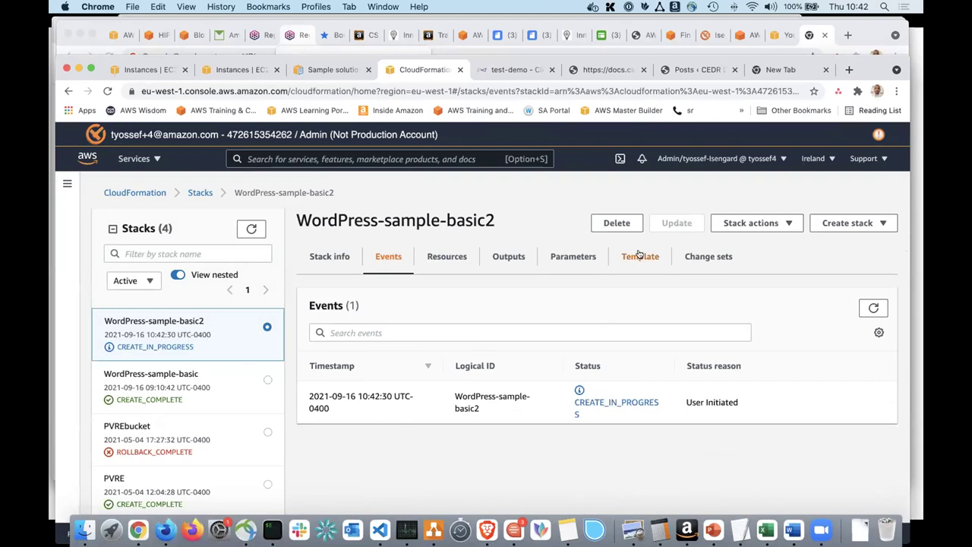
# Refresh the WordPress-sample-basic2 stack's events to check creation progress, and open the stack's outputs.
pyautogui.click(873, 307)
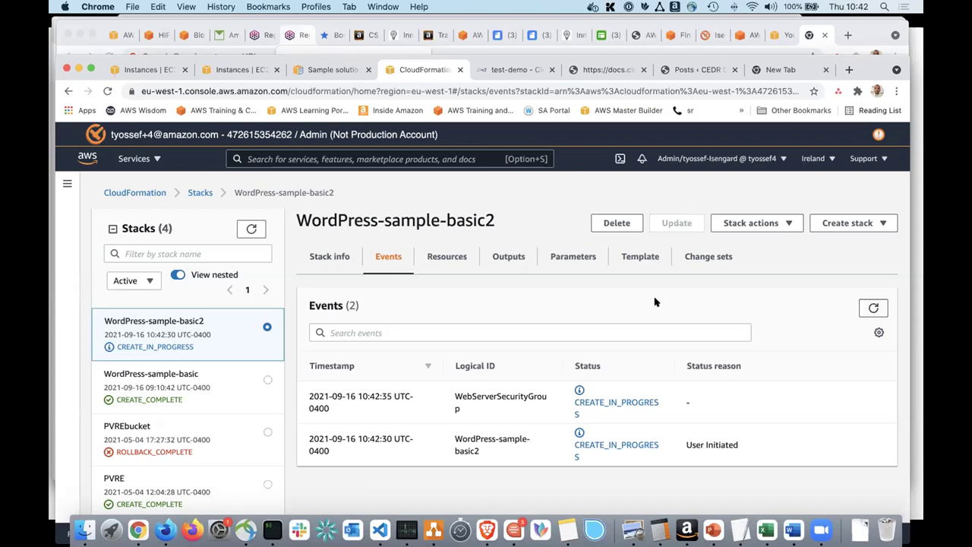
pyautogui.click(873, 308)
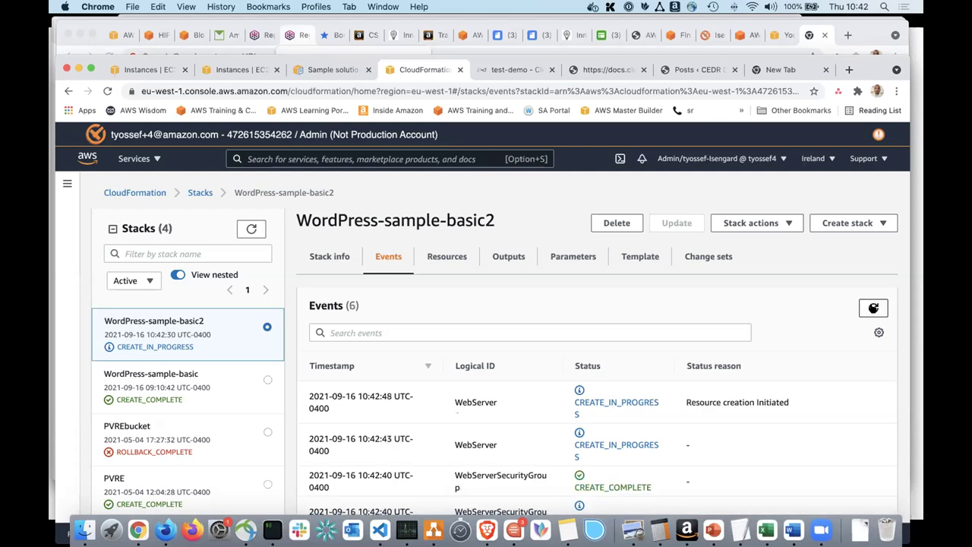
pyautogui.click(874, 308)
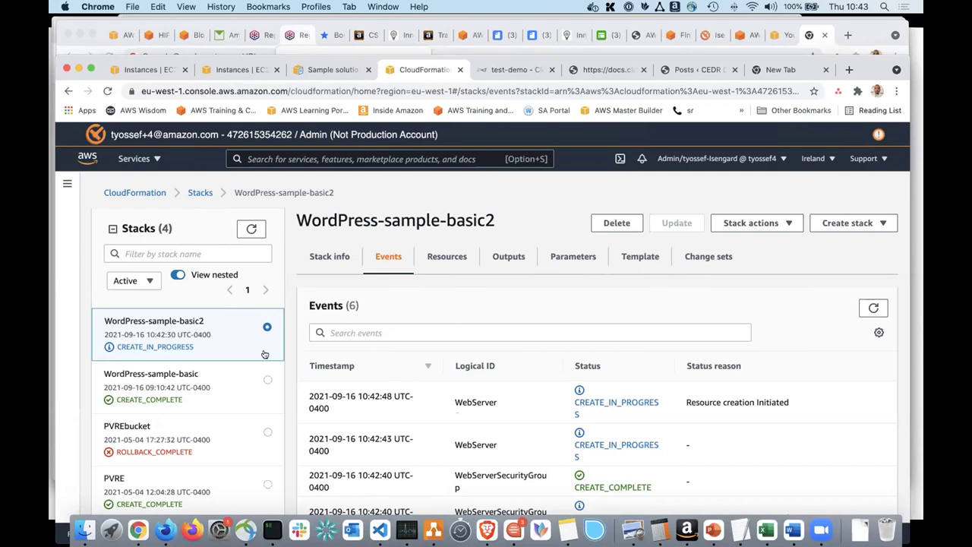
pyautogui.scroll(-1, 840, 451)
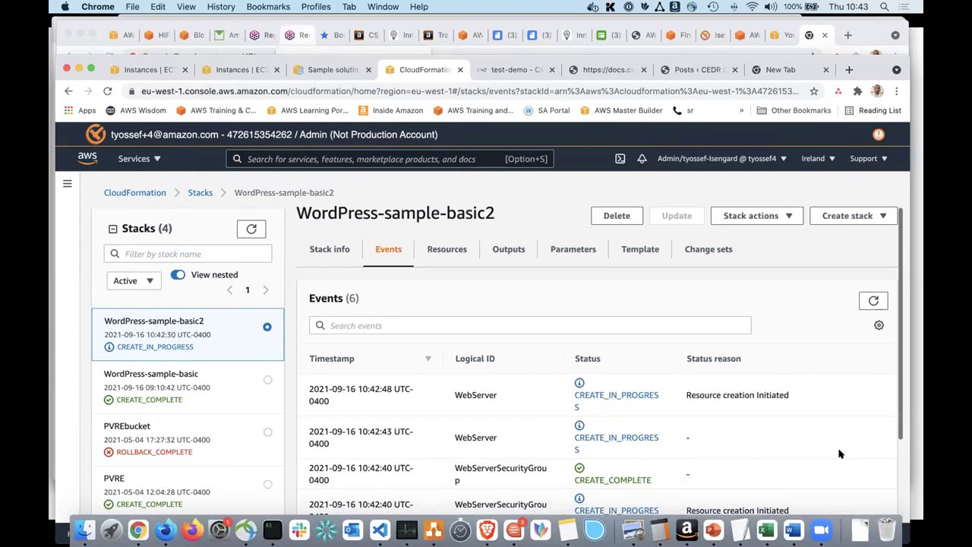
pyautogui.click(876, 300)
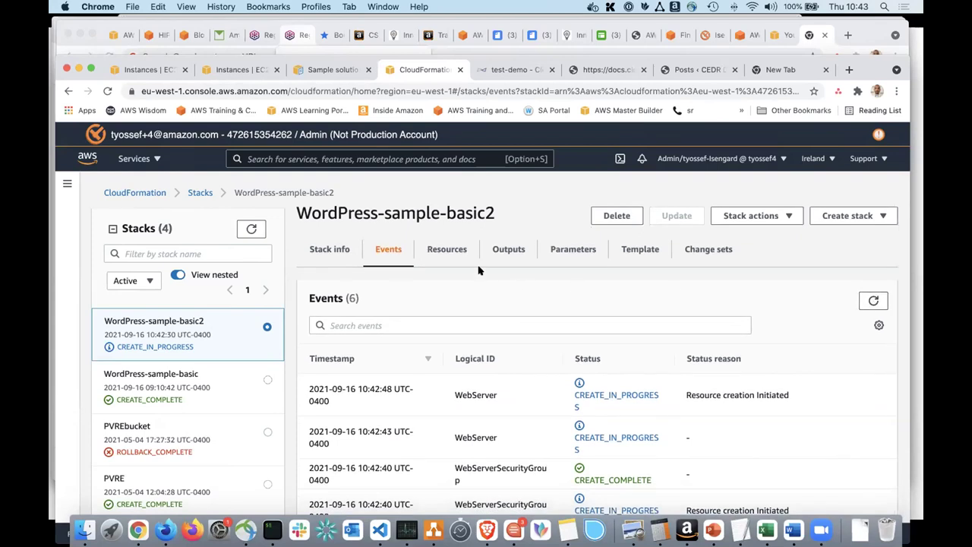
pyautogui.click(503, 249)
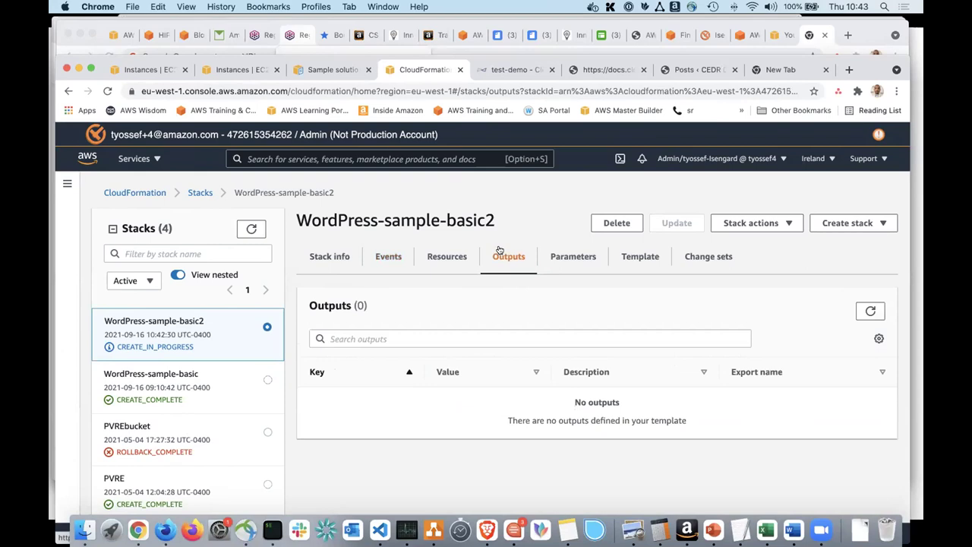
# Review the creation events of the WordPress-sample-basic2 stack.
pyautogui.rightClick(399, 256)
pyautogui.press('Escape')
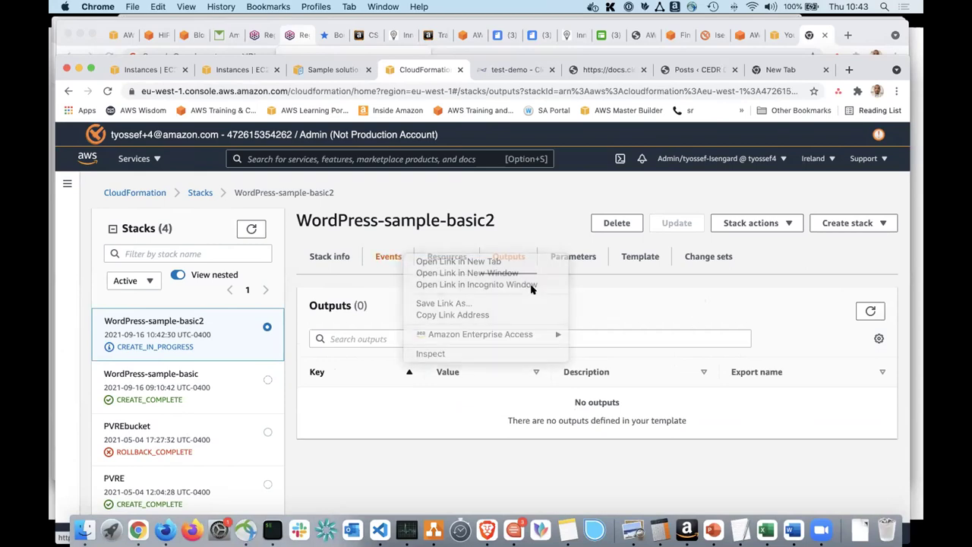
pyautogui.click(400, 259)
pyautogui.scroll(-1, 621, 364)
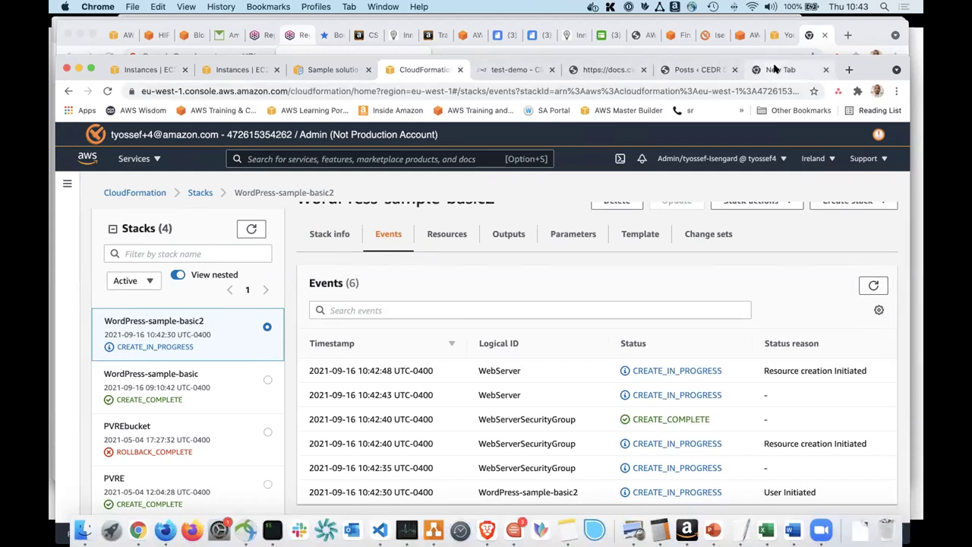
# Close the blank page and the IAM policy page, and return to the test-demo project's Linux agent installation instructions.
pyautogui.click(755, 69)
pyautogui.click(825, 70)
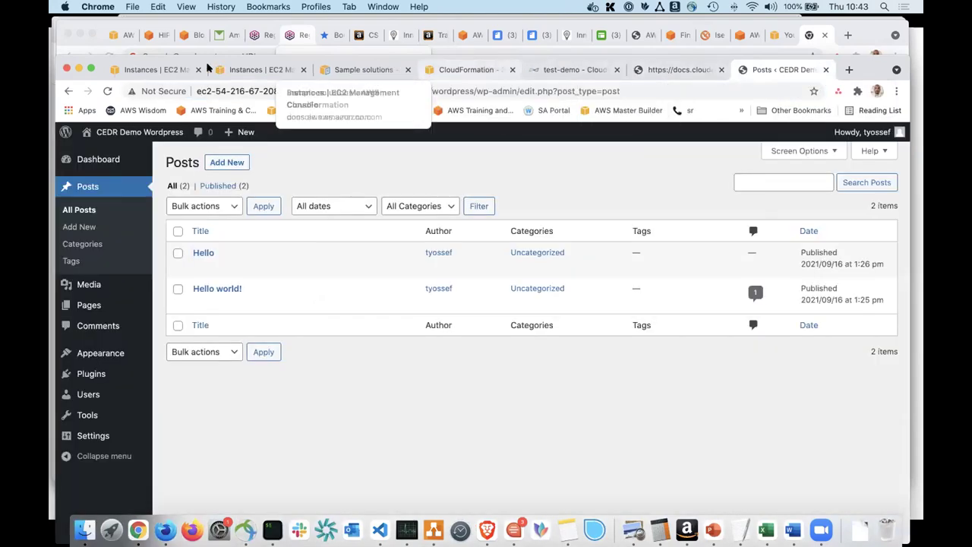
pyautogui.click(654, 70)
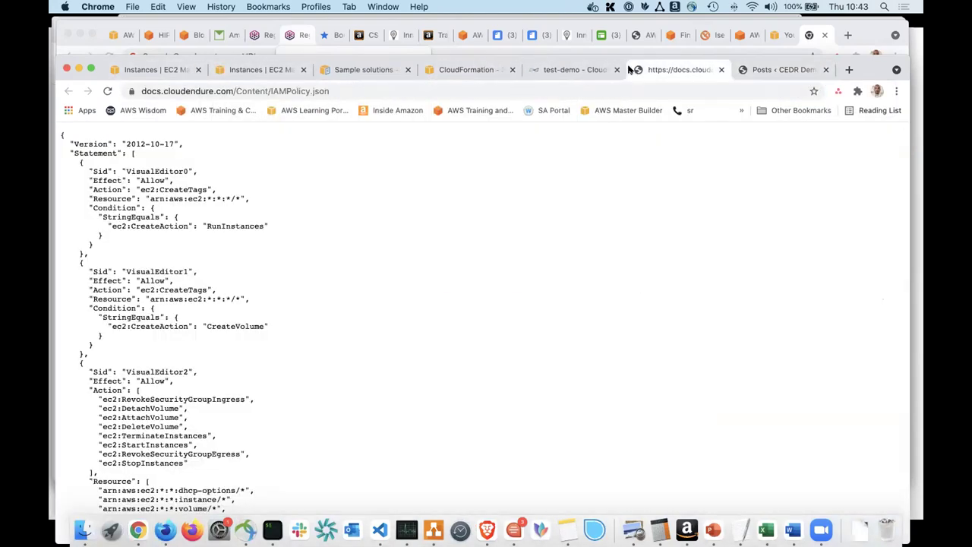
pyautogui.click(719, 69)
pyautogui.click(577, 69)
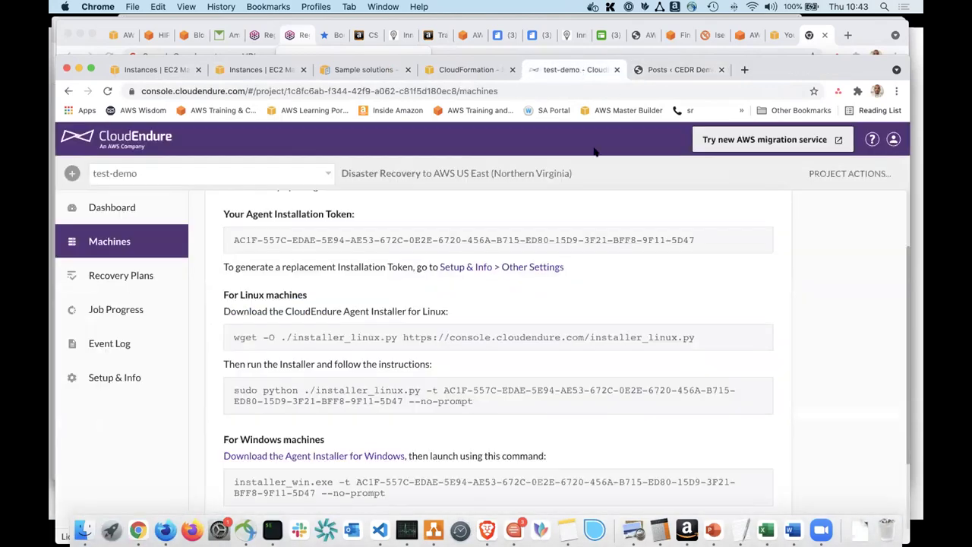
pyautogui.scroll(-2, 458, 318)
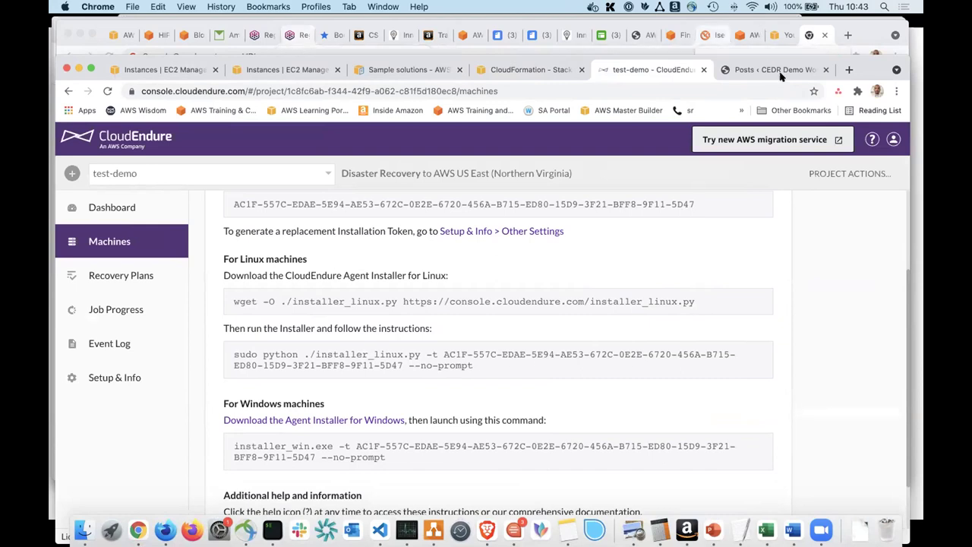
# Refresh the EC2 instances in Ireland and copy the example SSH connection command for the new unnamed instance.
pyautogui.click(161, 71)
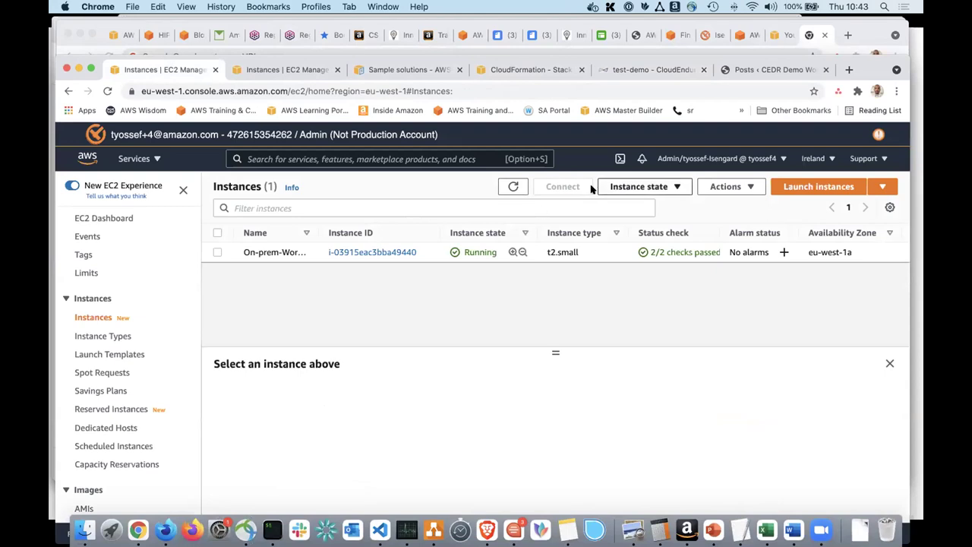
pyautogui.click(509, 186)
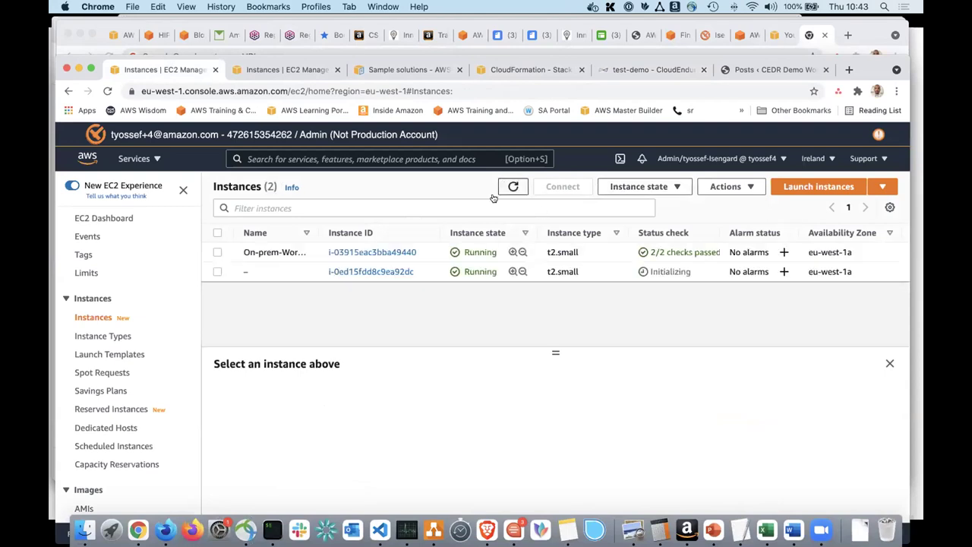
pyautogui.rightClick(287, 272)
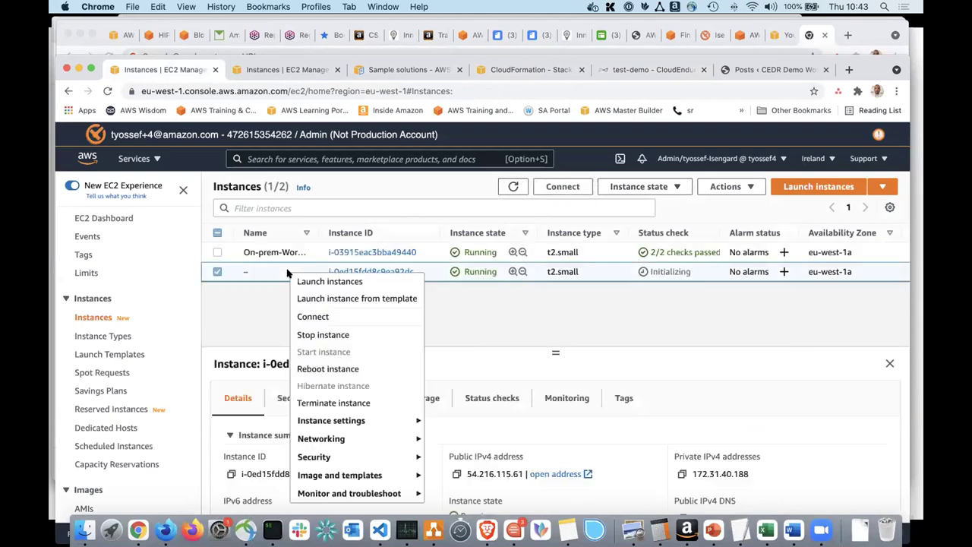
pyautogui.click(329, 315)
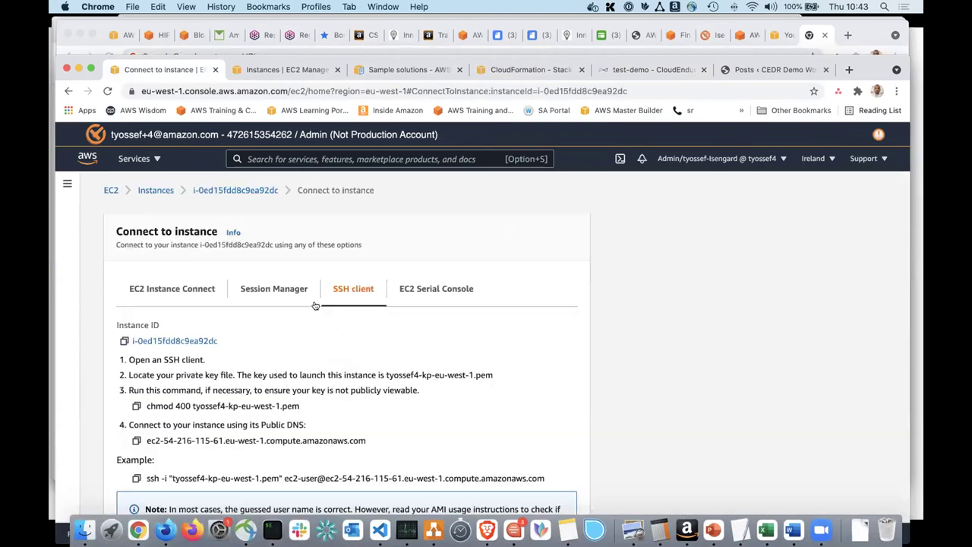
pyautogui.scroll(-2, 294, 386)
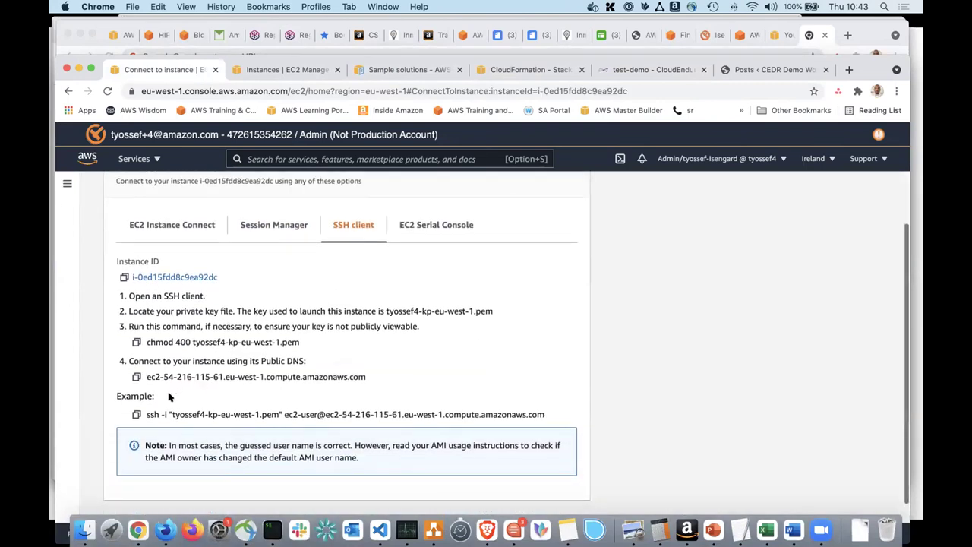
pyautogui.click(136, 414)
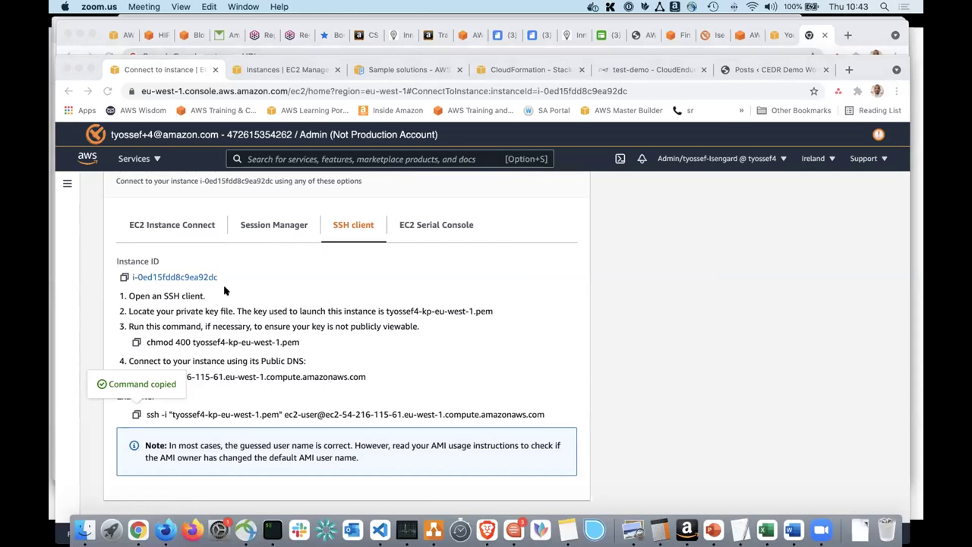
# Switch to iTerm2 and start a new terminal session in the Downloads folder.
pyautogui.press('super+Tab')
pyautogui.press('super+Tab')
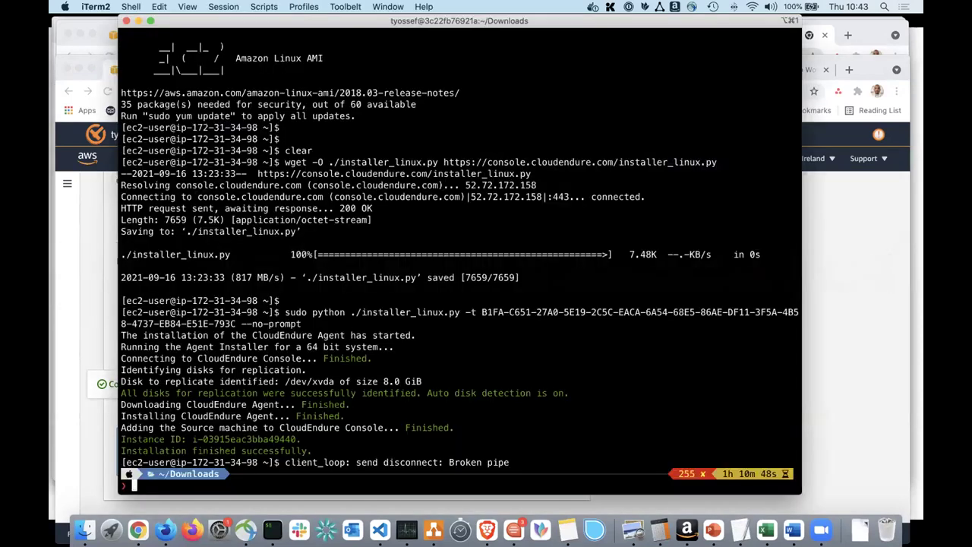
pyautogui.press('super+t')
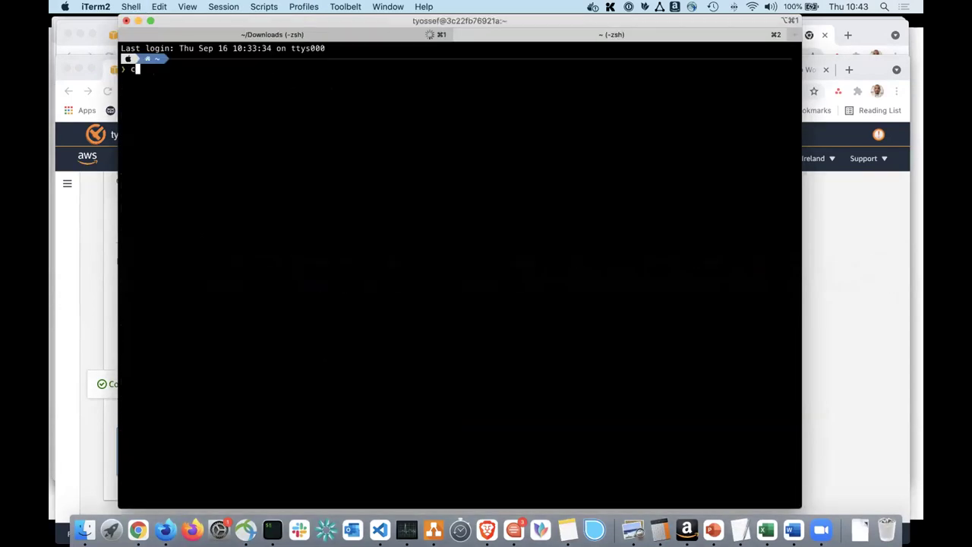
pyautogui.write('cd Downloads/')
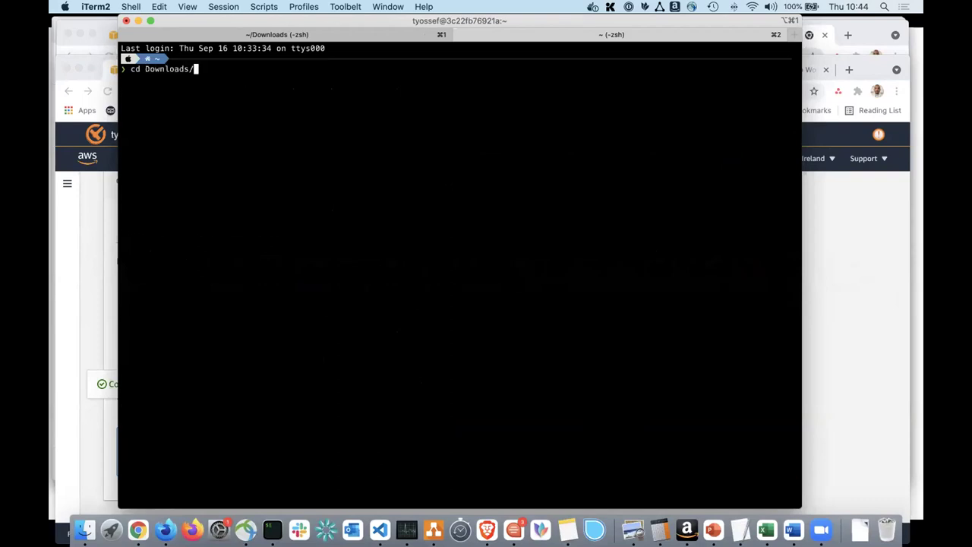
pyautogui.press('Return')
# Connect to the new WordPress instance with the copied SSH command, accepting its host key with yes.
pyautogui.press('super+v')
pyautogui.press('Return')
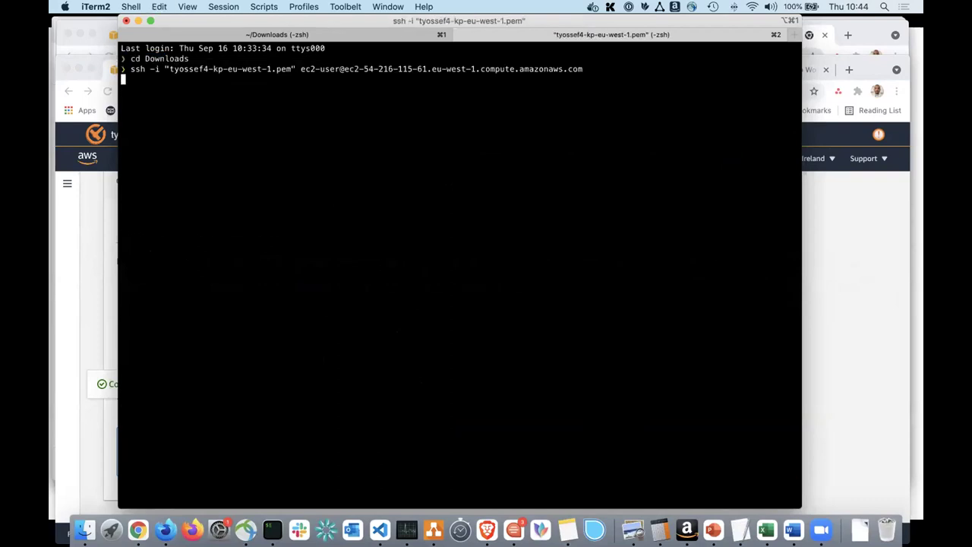
pyautogui.write('yes')
pyautogui.press('Return')
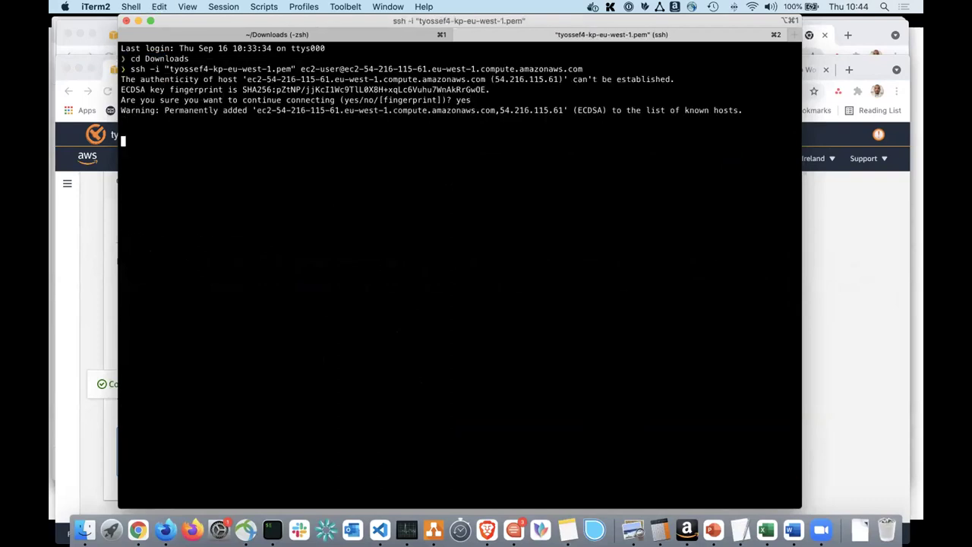
pyautogui.press('Return')
pyautogui.press('Return')
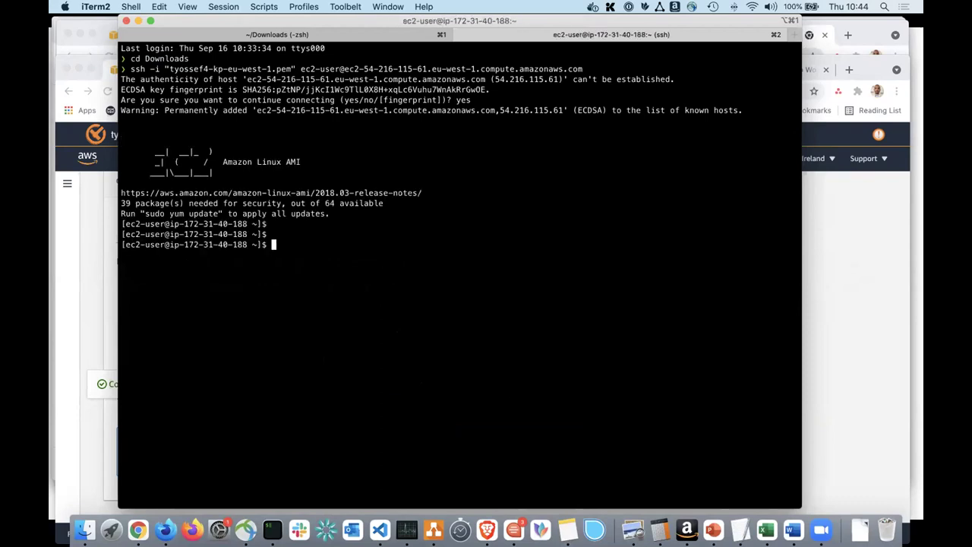
# Clear the terminal output of the SSH session.
pyautogui.write('clear')
pyautogui.press('Return')
pyautogui.press('Return')
pyautogui.press('Return')
pyautogui.press('Return')
# Begin a time command in the SSH session, and copy the Linux agent installer's wget command from the CloudEndure instructions in Chrome.
pyautogui.write('time')
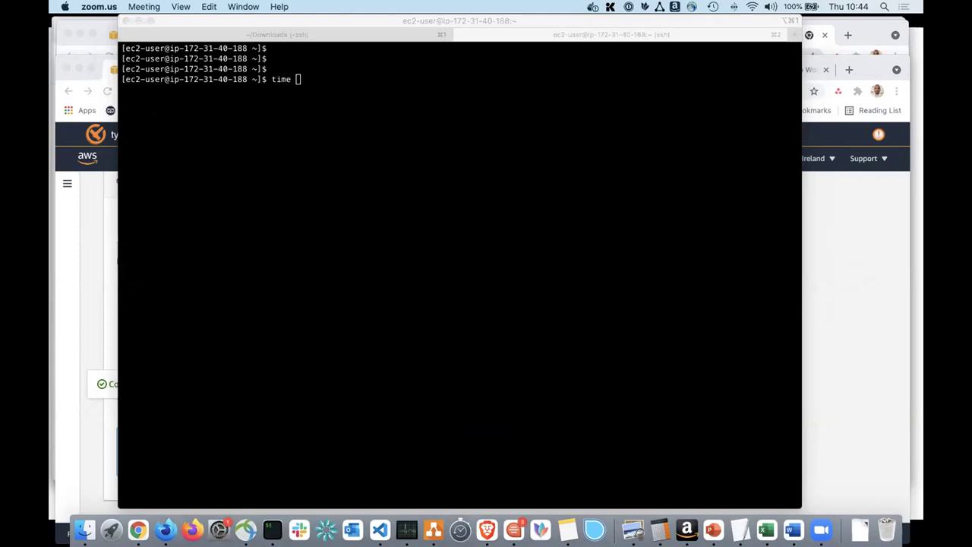
pyautogui.press('super+Tab')
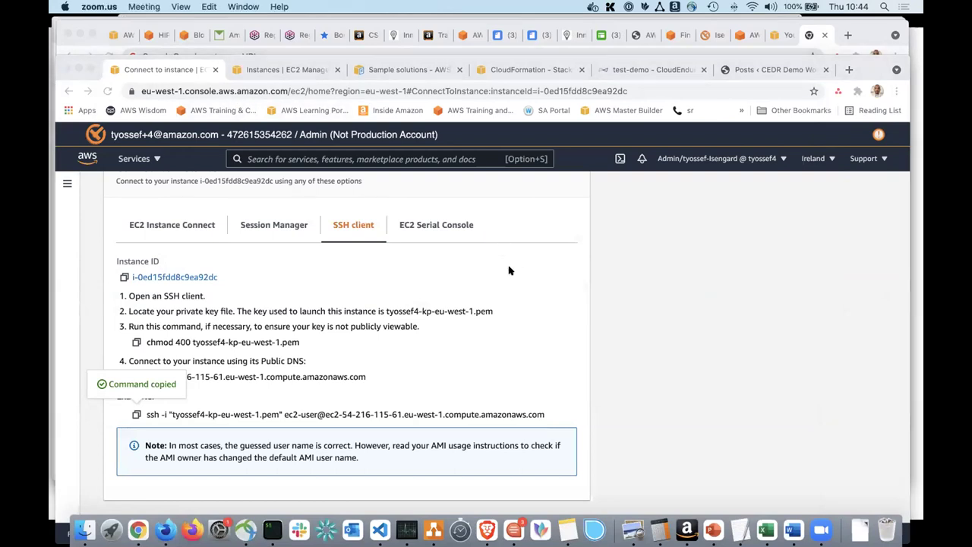
pyautogui.click(548, 290)
pyautogui.press('super+Tab')
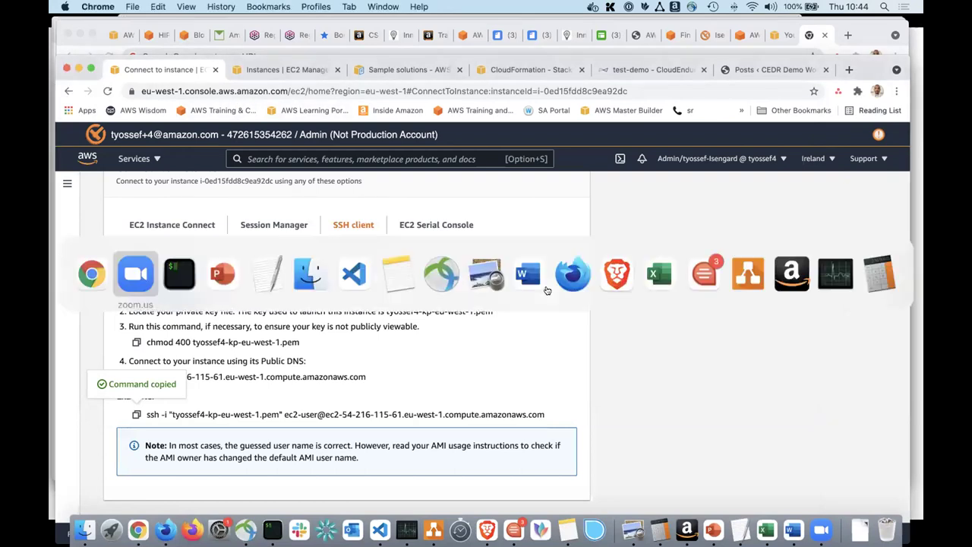
pyautogui.click(615, 296)
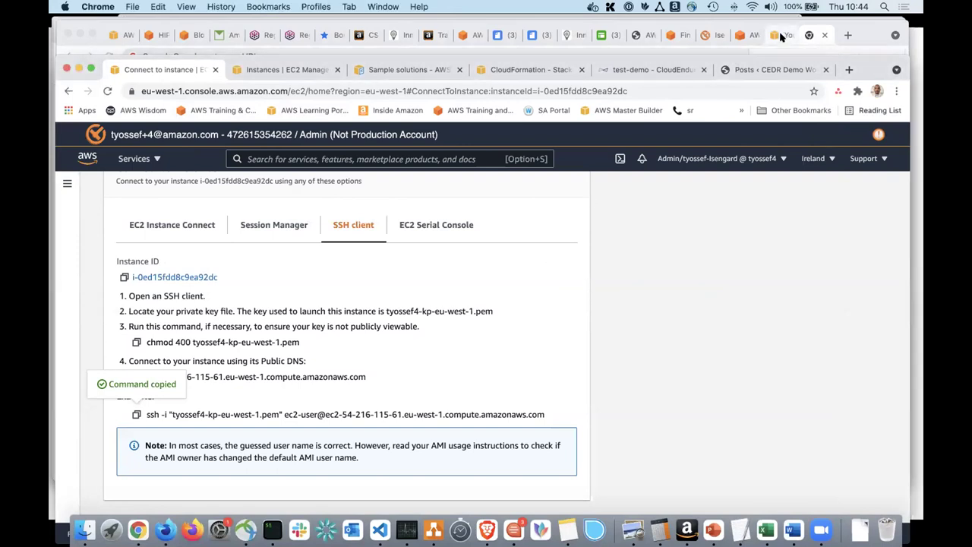
pyautogui.moveTo(869, 60); pyautogui.dragTo(870, 40)
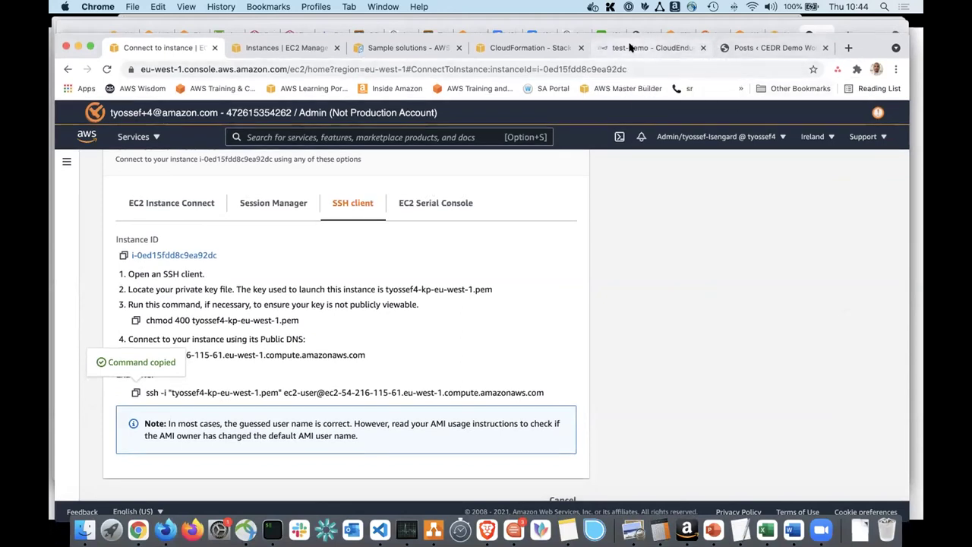
pyautogui.click(618, 49)
pyautogui.tripleClick(274, 275)
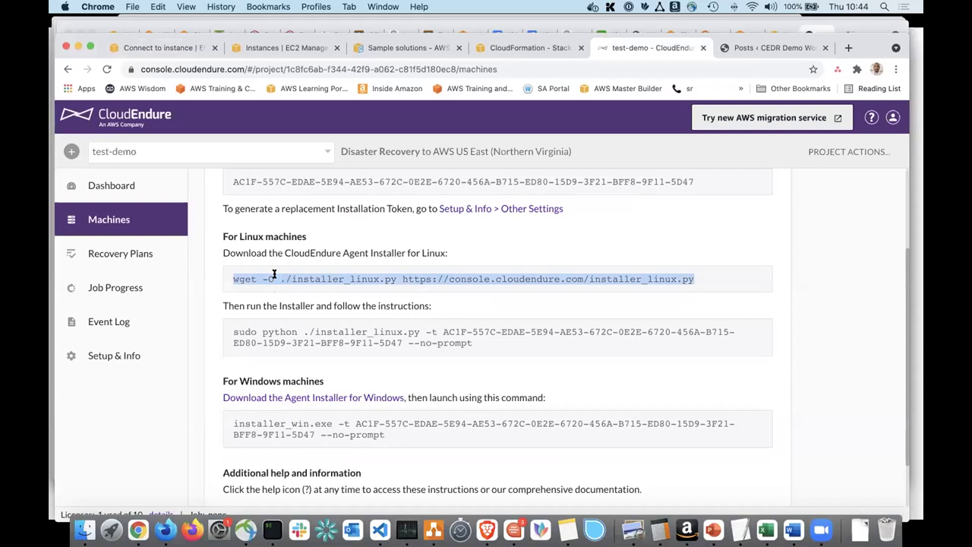
# Switch to iTerm2 and run the timed wget command to download installer_linux.py from console.cloudendure.com.
pyautogui.press('super+Tab')
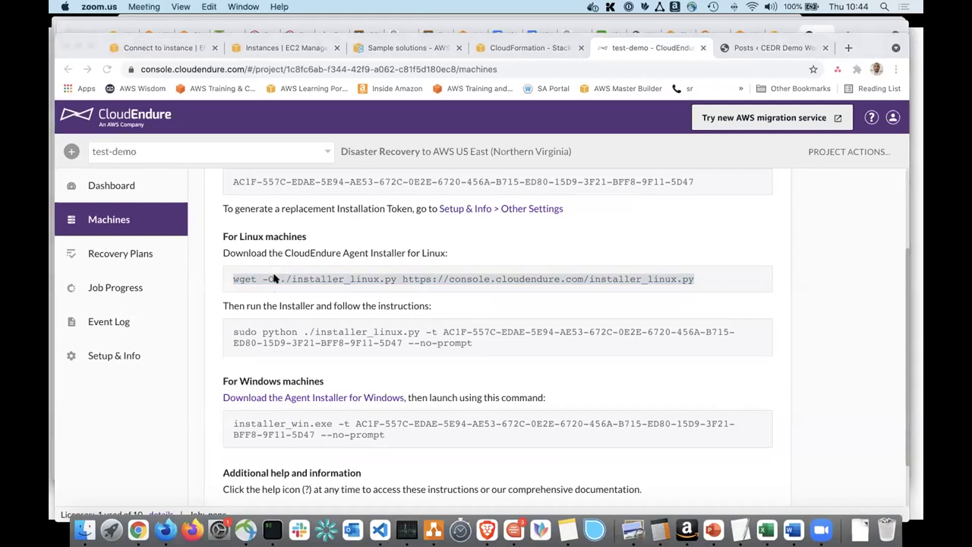
pyautogui.press('super+Tab')
pyautogui.press('super+Tab')
pyautogui.press('super+v')
pyautogui.press('Return')
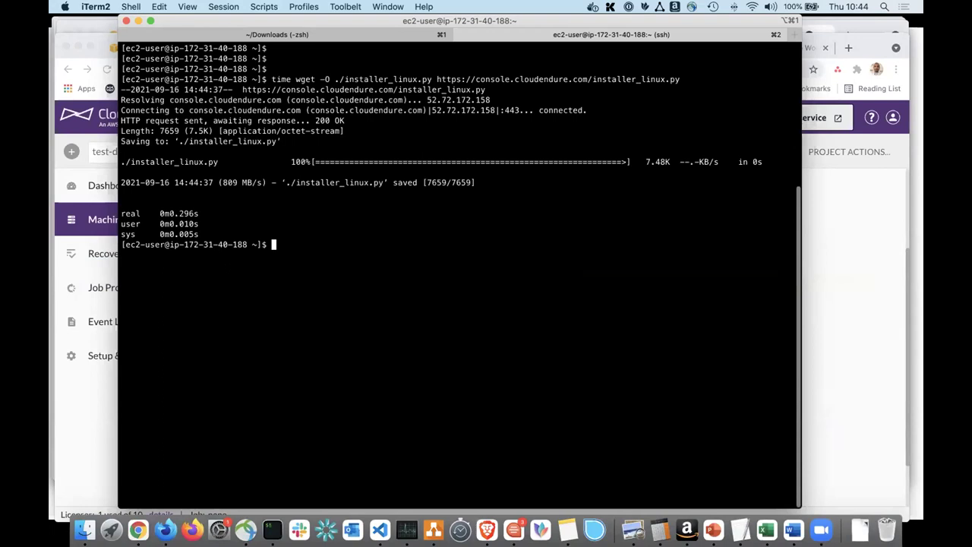
# List the instance's home directory with ls -lrt and check the size of installer_linux.py.
pyautogui.press('super+Tab')
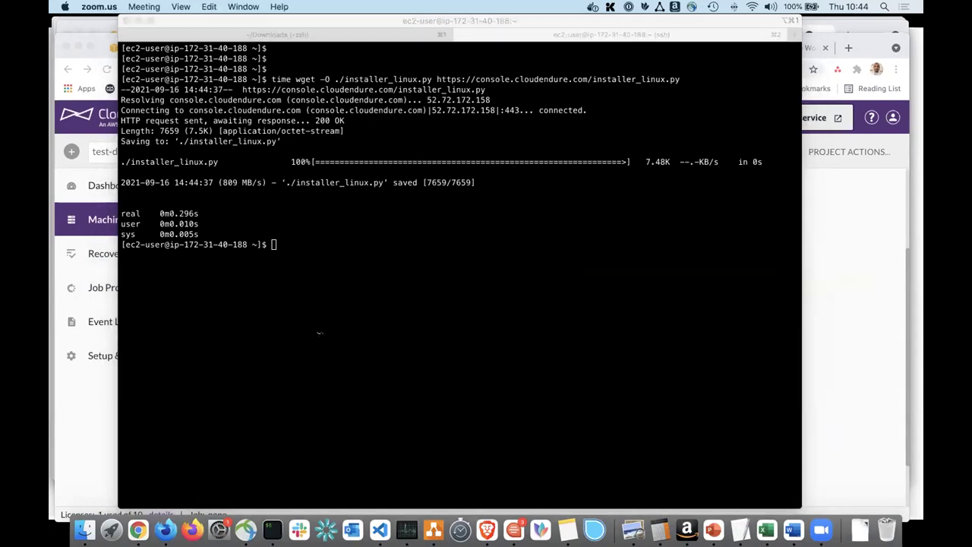
pyautogui.press('super+Tab')
pyautogui.write('ls -lrt')
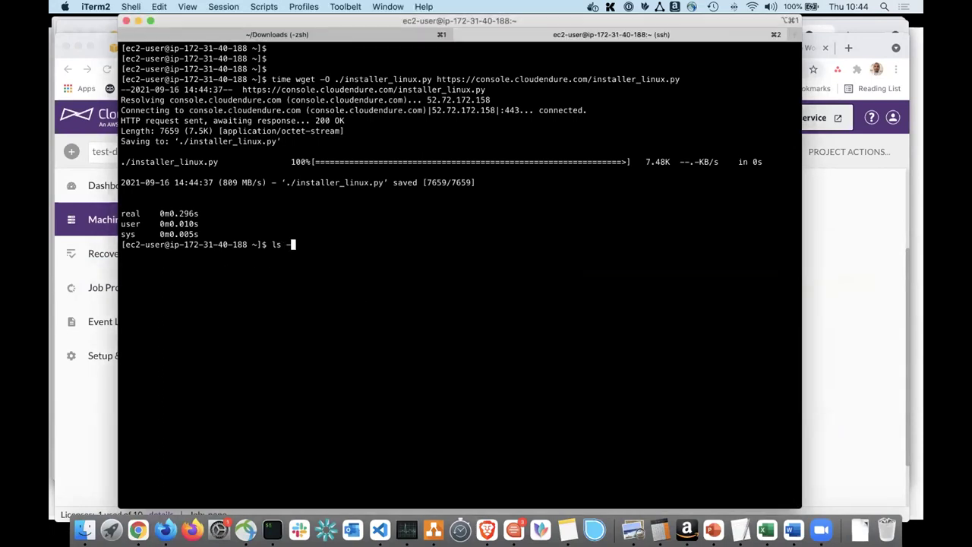
pyautogui.press('Return')
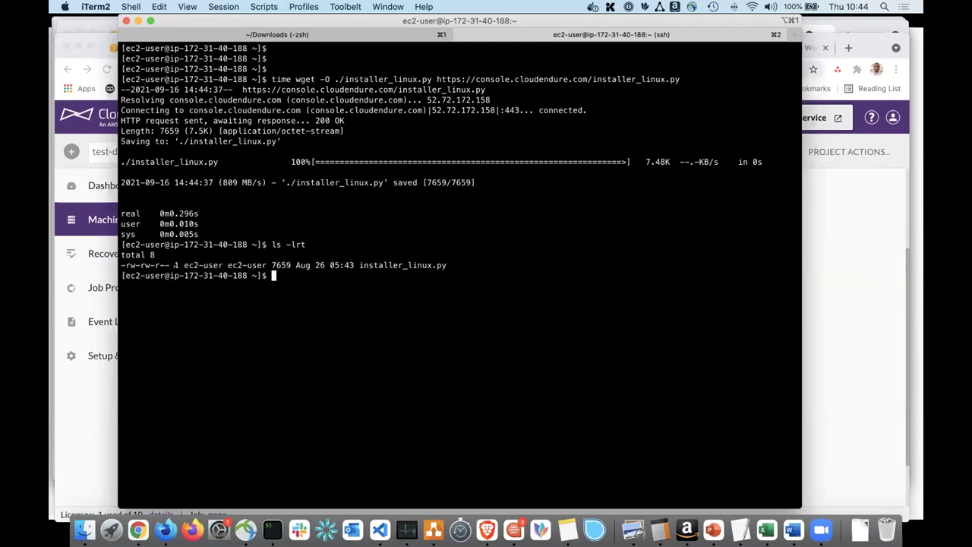
pyautogui.doubleClick(272, 265)
pyautogui.click(307, 344)
# View the contents of installer_linux.py with more, and clear the terminal output.
pyautogui.write('more in')
pyautogui.press('Tab')
pyautogui.press('Return')
pyautogui.press('Return')
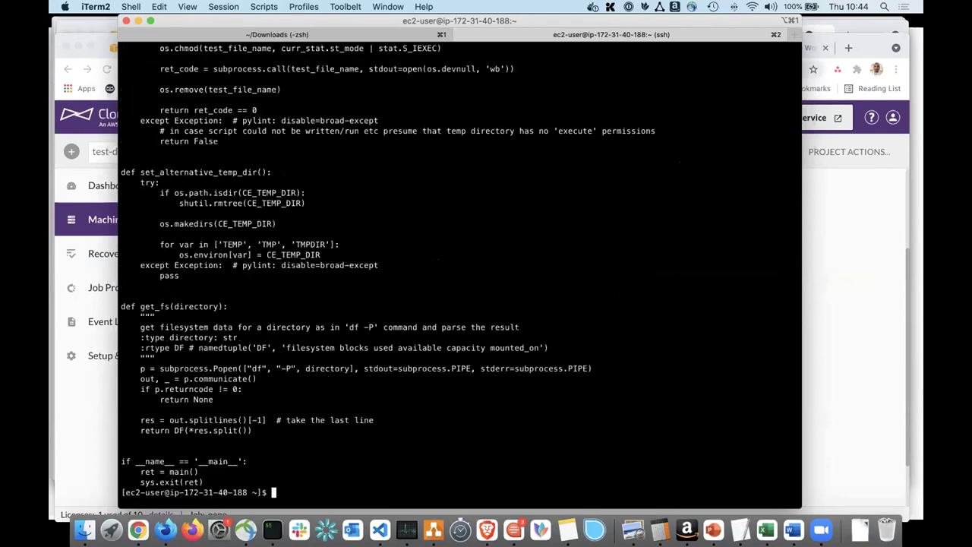
pyautogui.press('Return')
pyautogui.press('Return')
pyautogui.press('Return')
pyautogui.write('clear')
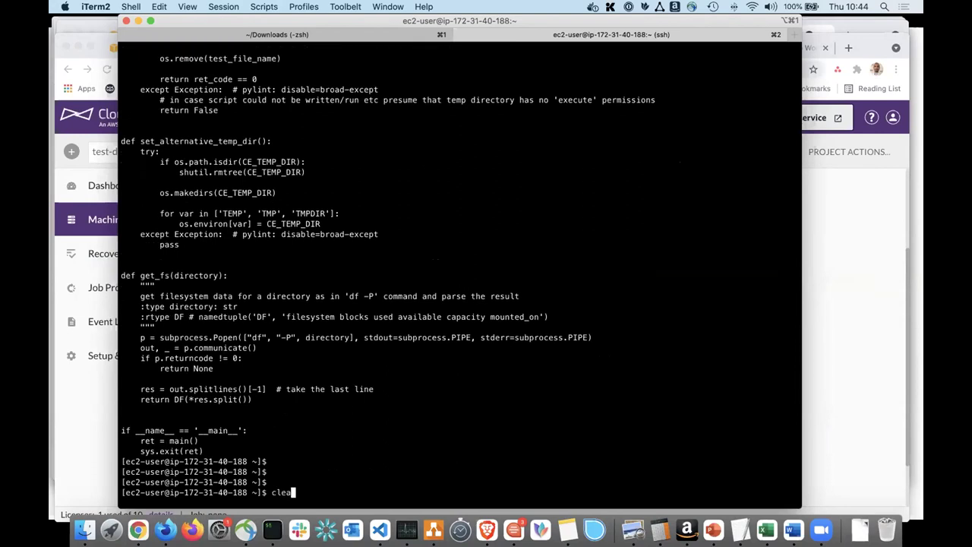
pyautogui.press('Return')
# Switch to Chrome and copy the sudo python command that runs the Linux installer with the project's installation token.
pyautogui.press('super+Tab')
pyautogui.press('super+Tab')
pyautogui.press('super+shift+Tab')
pyautogui.press('super+Tab')
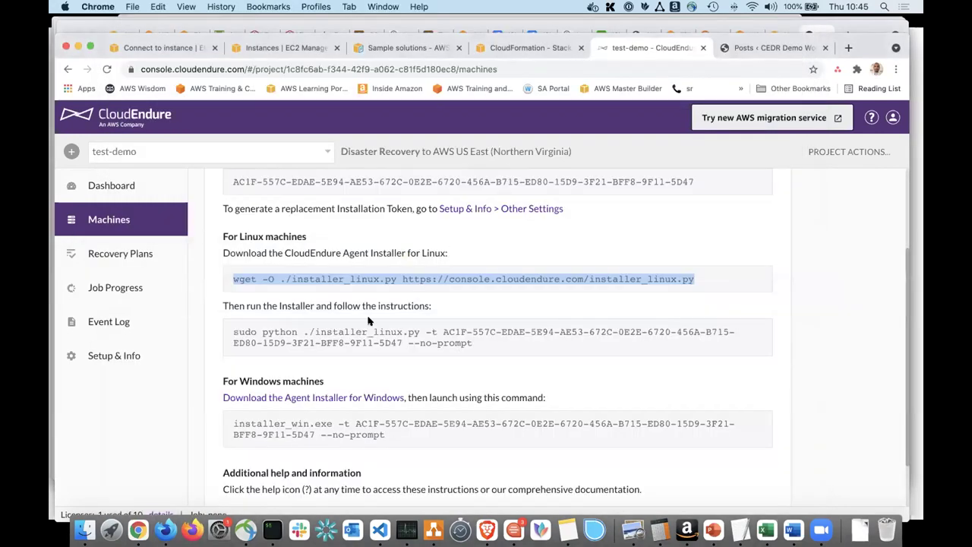
pyautogui.tripleClick(315, 331)
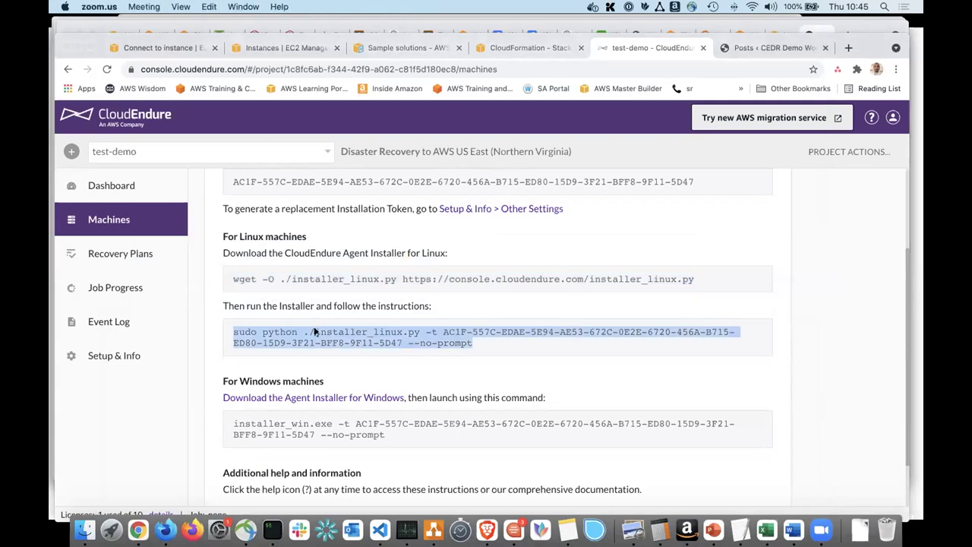
# Switch to iTerm2, run the copied installer command with its agent installation token, prefixed with time, and check the disk identified for replication.
pyautogui.press('super+Tab')
pyautogui.press('super+Tab')
pyautogui.write('time')
pyautogui.press('super+v')
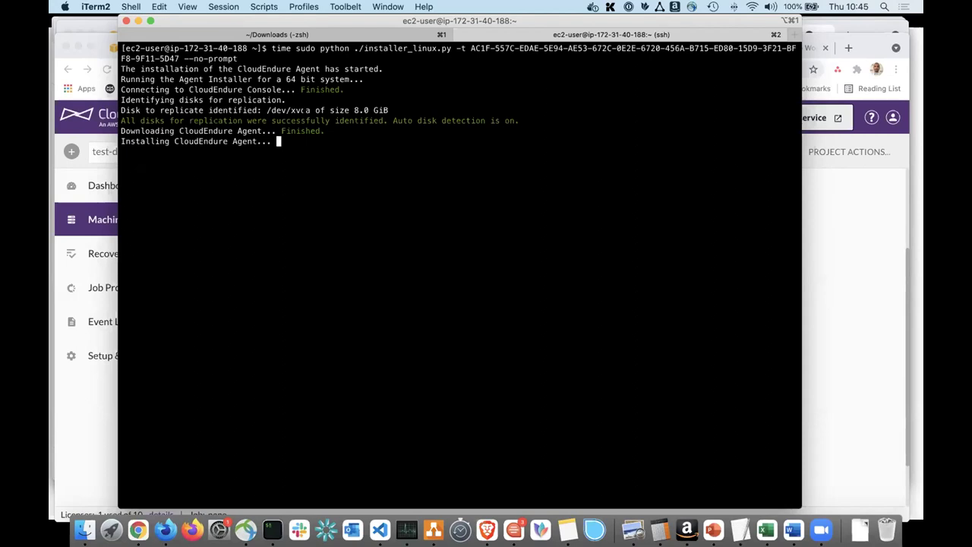
pyautogui.doubleClick(303, 110)
pyautogui.doubleClick(357, 110)
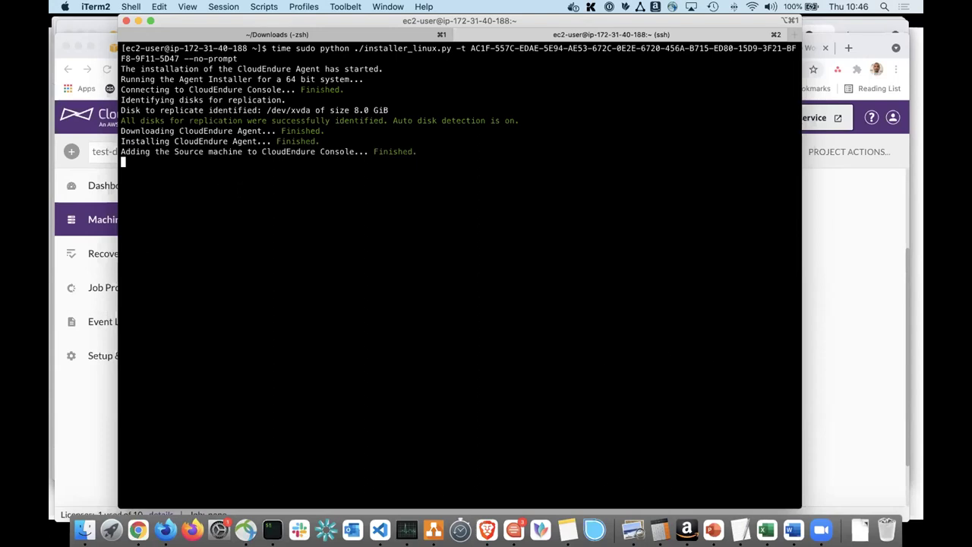
# Check the source machine in Chrome's Machines list and the installer output in iTerm2, and close the terminal tabs.
pyautogui.click(96, 404)
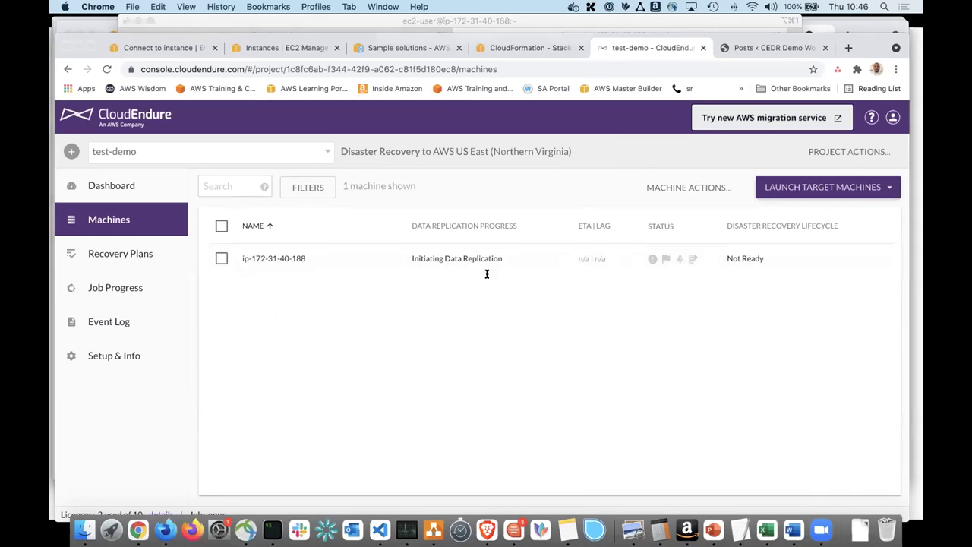
pyautogui.press('super+Tab')
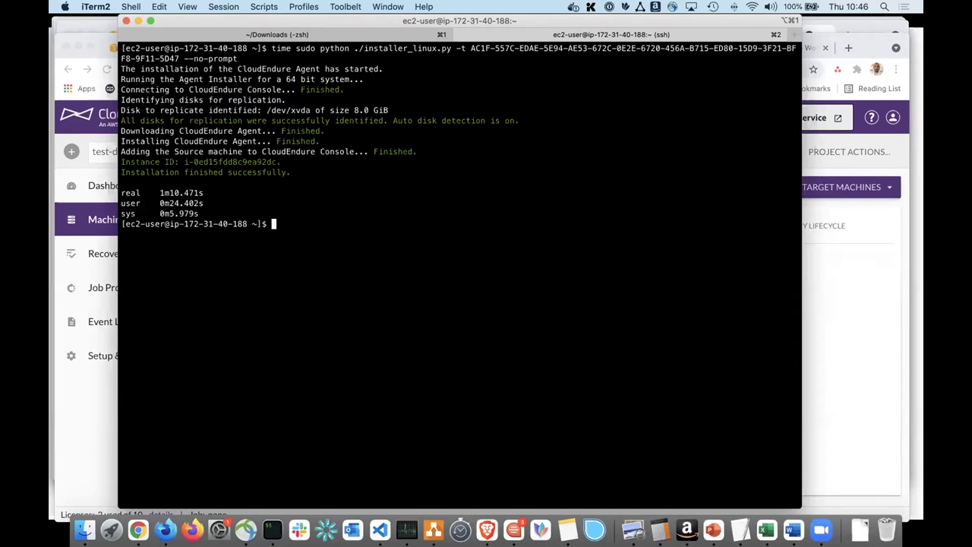
pyautogui.press('Return')
pyautogui.press('Return')
pyautogui.press('Return')
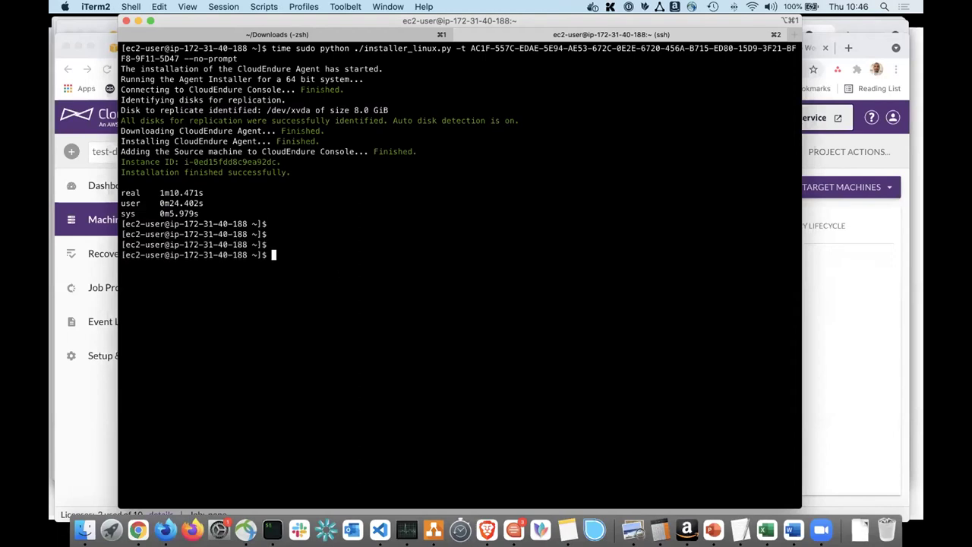
pyautogui.press('super+w')
pyautogui.press('super+w')
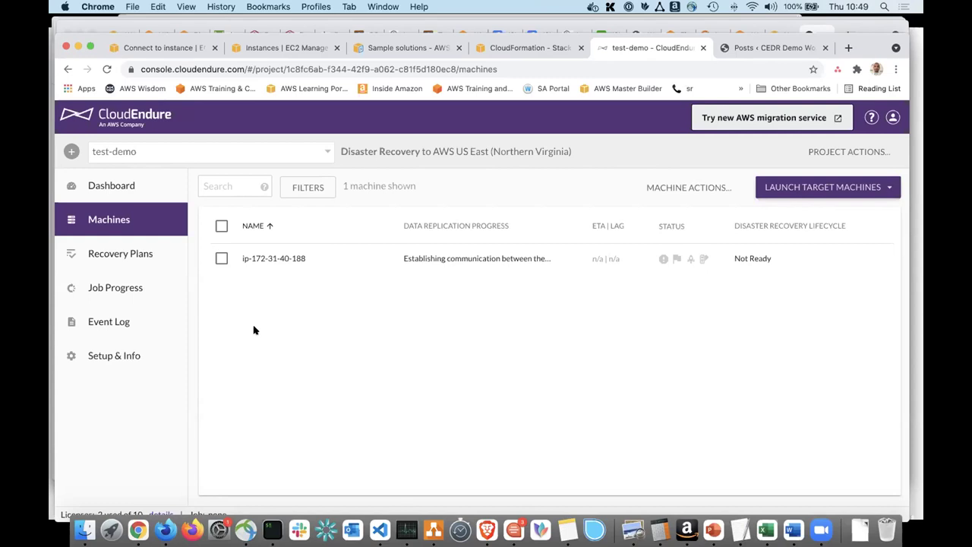
pyautogui.click(221, 259)
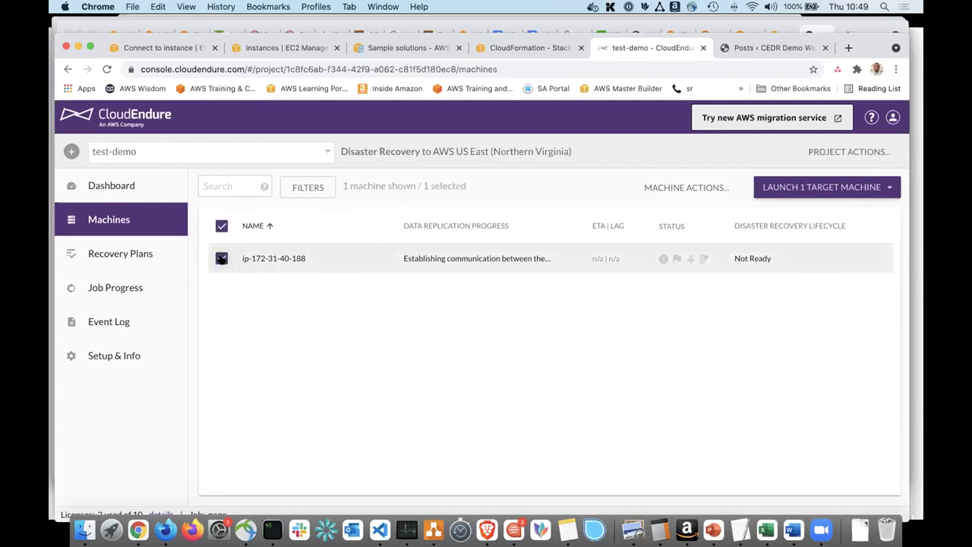
pyautogui.click(221, 259)
pyautogui.click(221, 259)
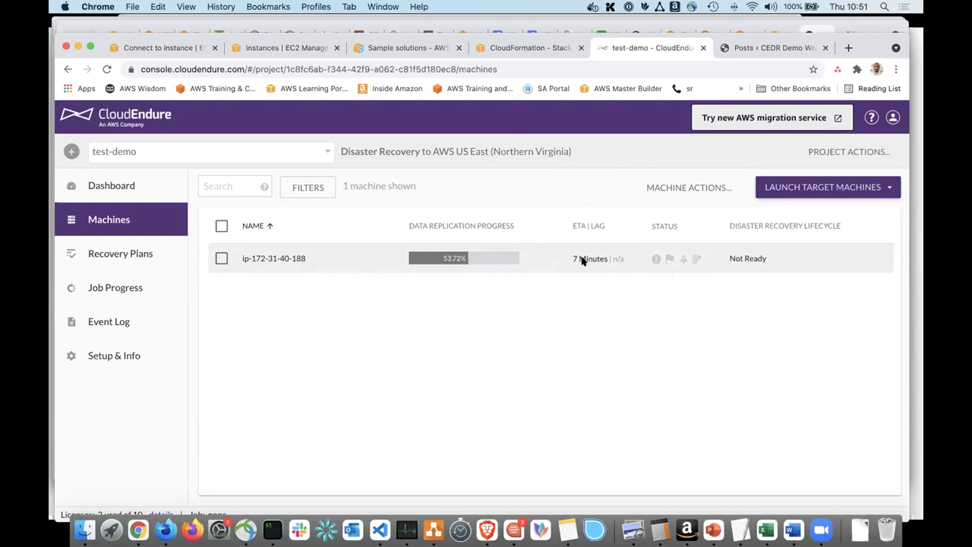
pyautogui.moveTo(597, 260)
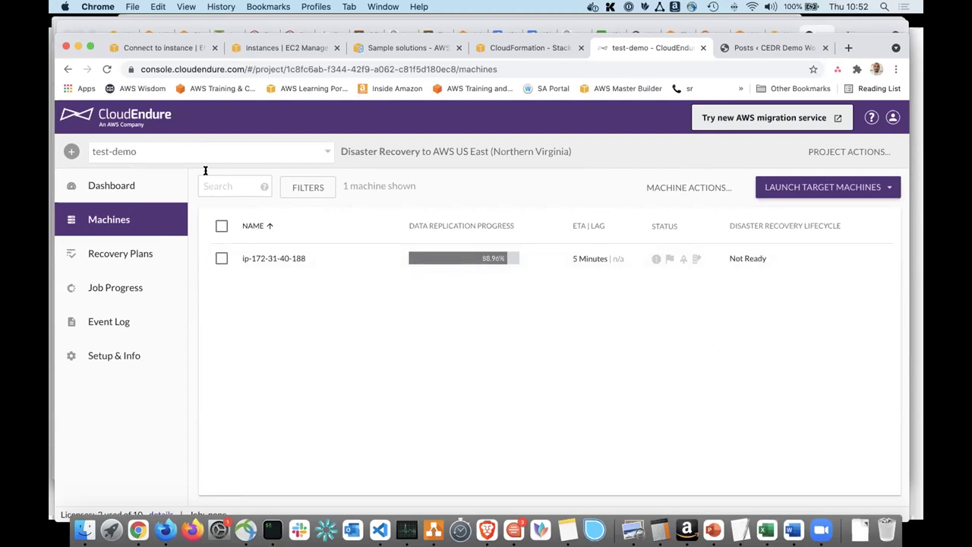
pyautogui.click(225, 154)
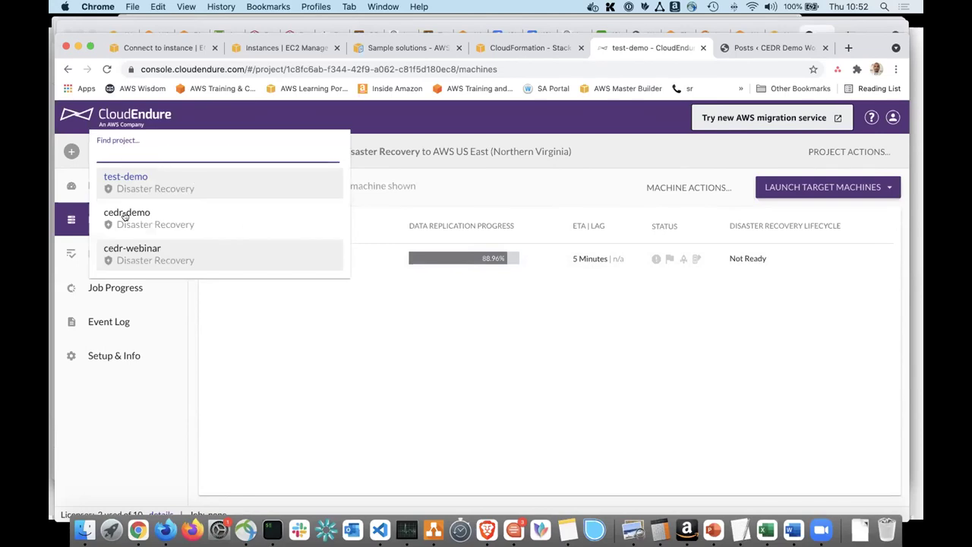
pyautogui.click(363, 328)
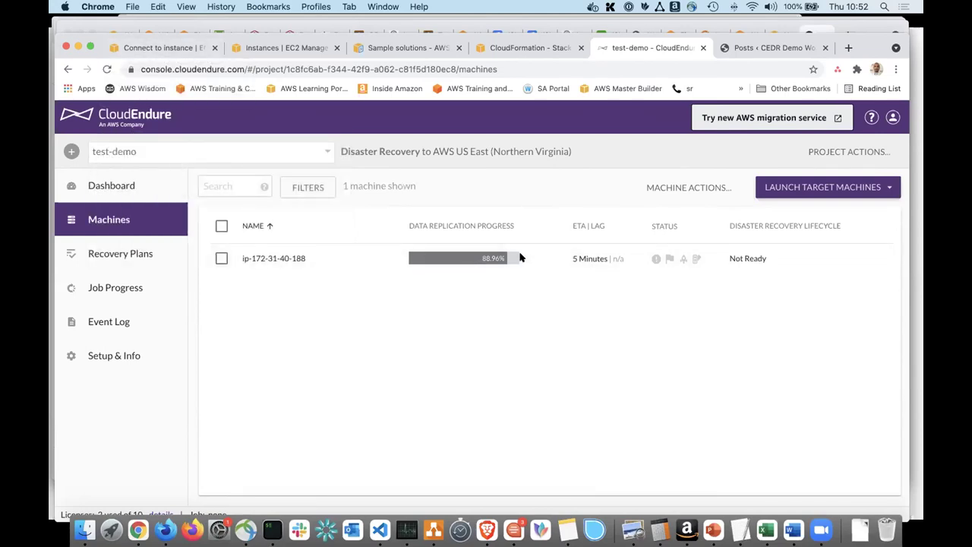
# Return to the Ireland EC2 instances list and copy the public IPv4 address of the On-prem-Wordpress instance.
pyautogui.click(173, 47)
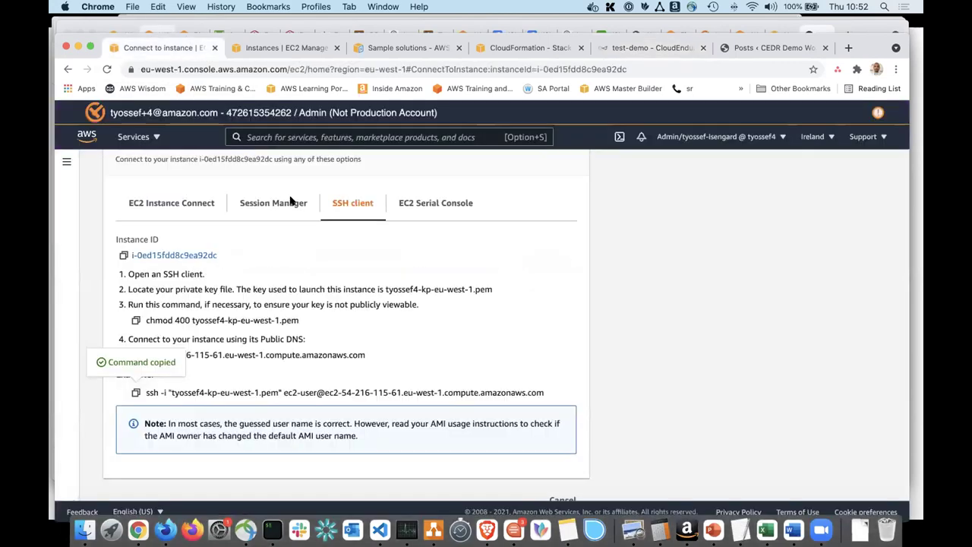
pyautogui.scroll(2, 148, 161)
pyautogui.click(155, 168)
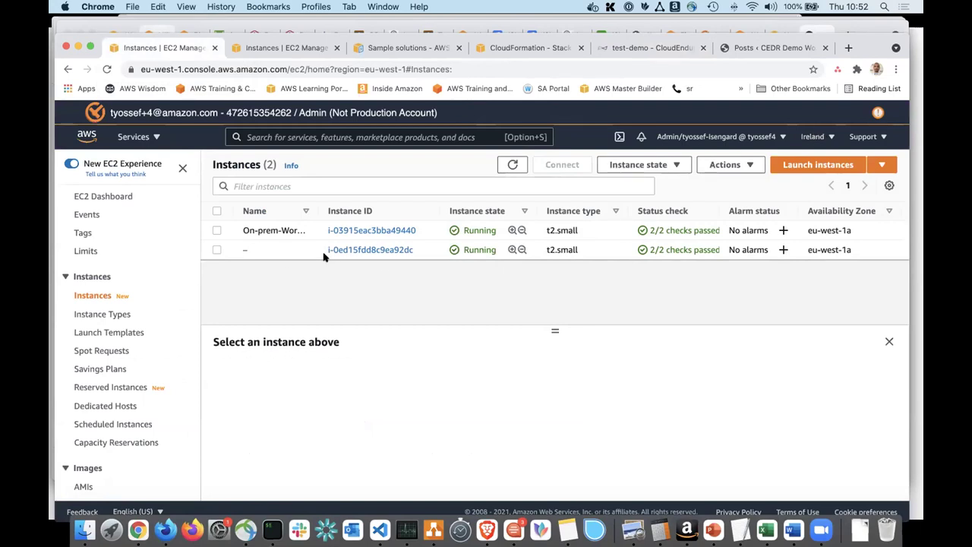
pyautogui.click(249, 227)
pyautogui.click(217, 232)
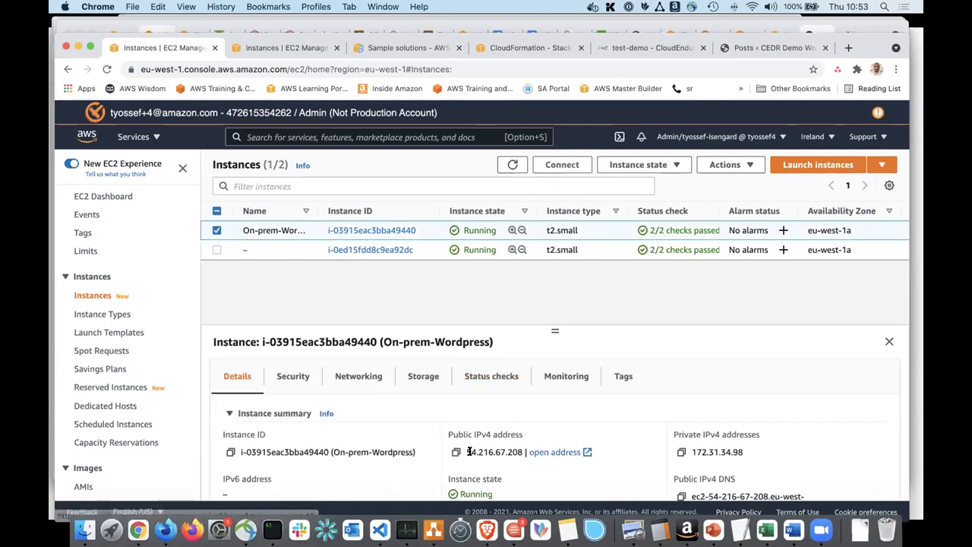
pyautogui.click(453, 453)
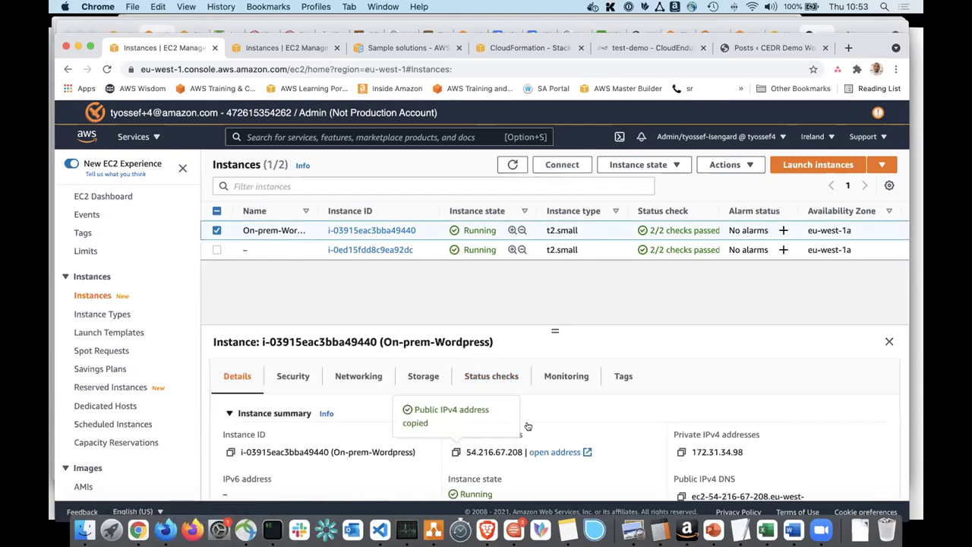
pyautogui.press('super+t')
pyautogui.write('http://')
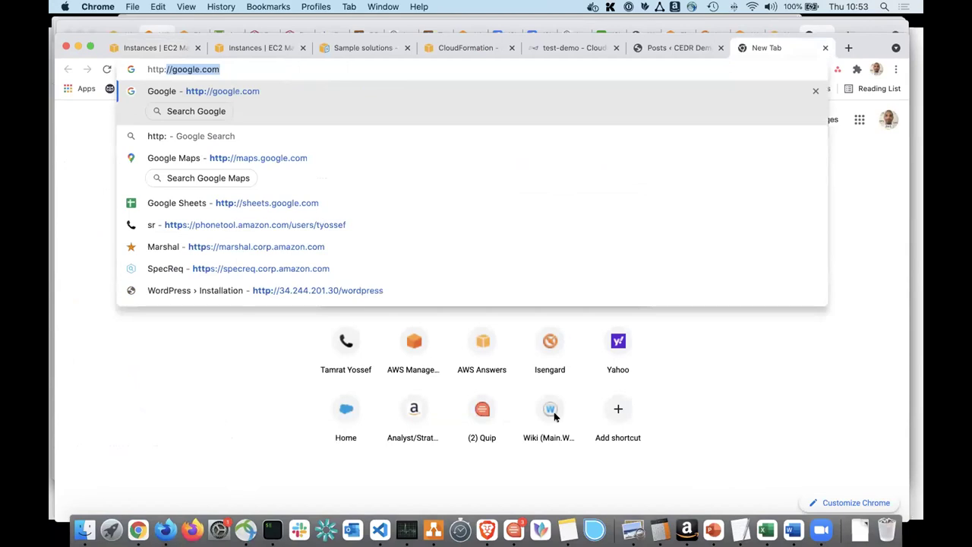
pyautogui.press('super+v')
pyautogui.write('/')
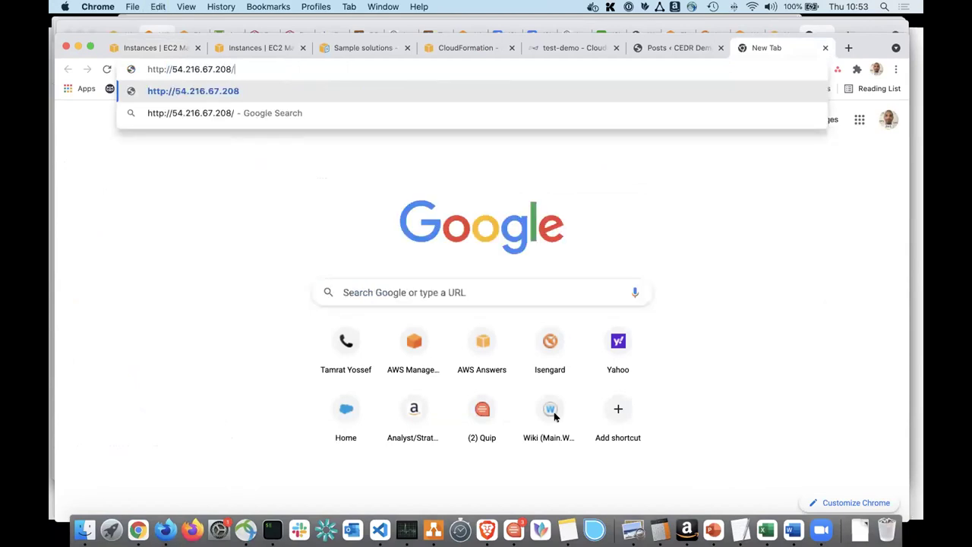
pyautogui.write('wp-admin')
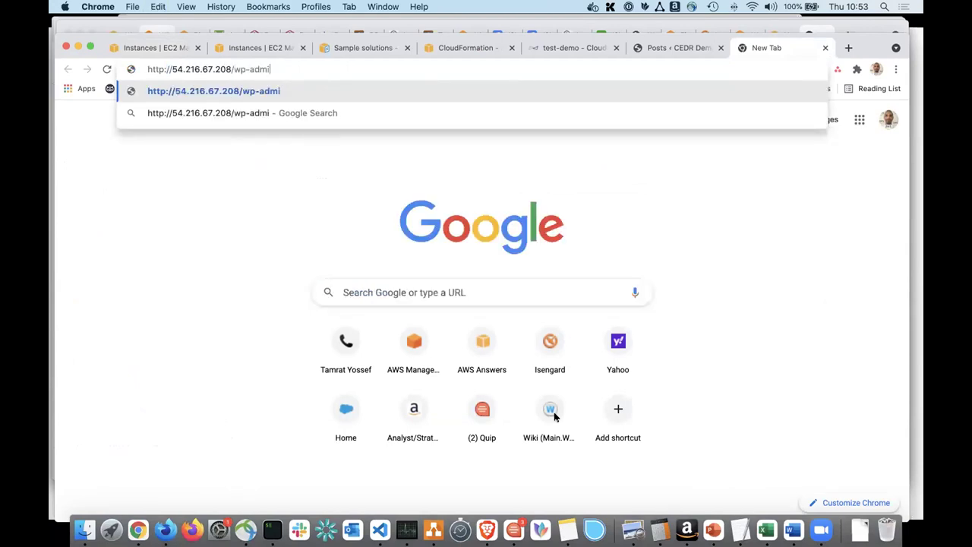
pyautogui.press('Return')
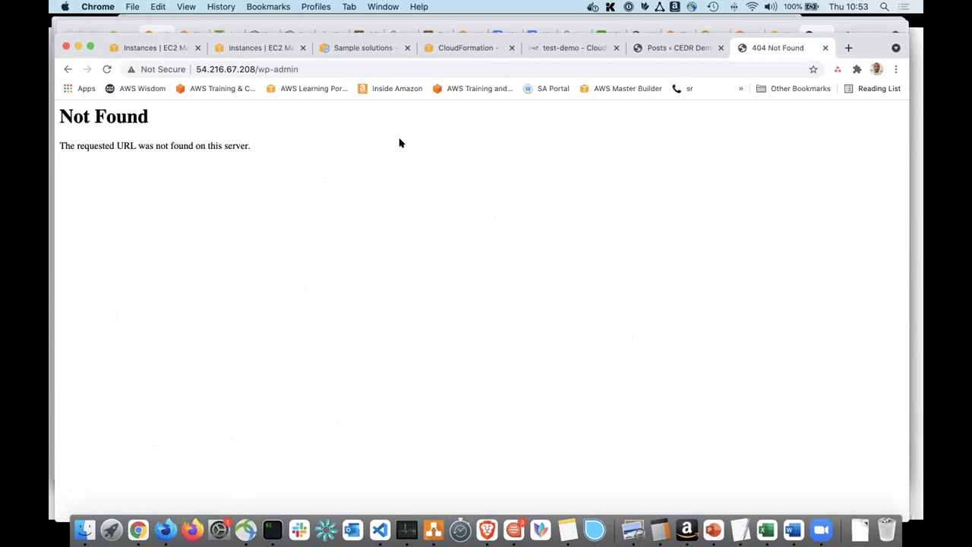
# Remove wp-admin from the address and open the WordPress site at 54.216.67.208/wordpress.
pyautogui.click(256, 67)
pyautogui.moveTo(256, 67); pyautogui.dragTo(323, 65)
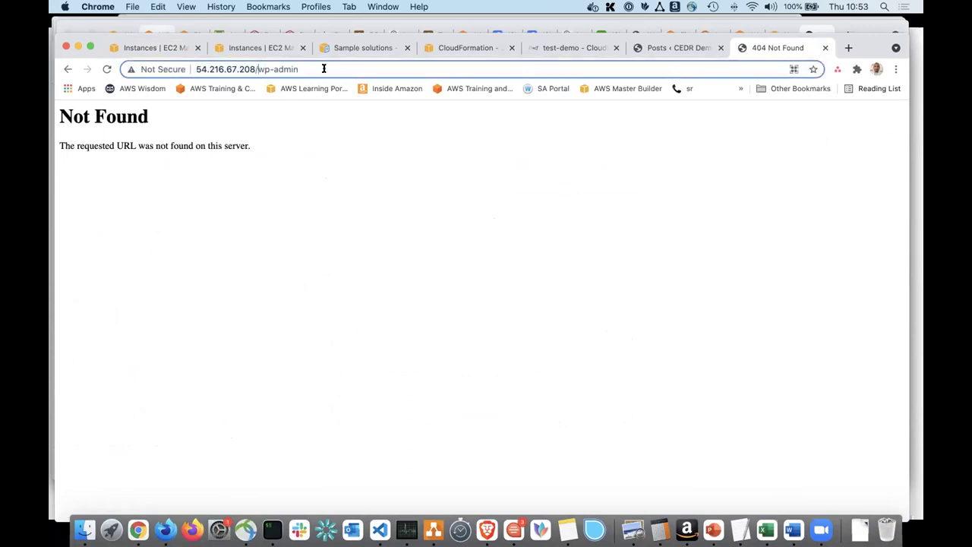
pyautogui.press('BackSpace')
pyautogui.press('Return')
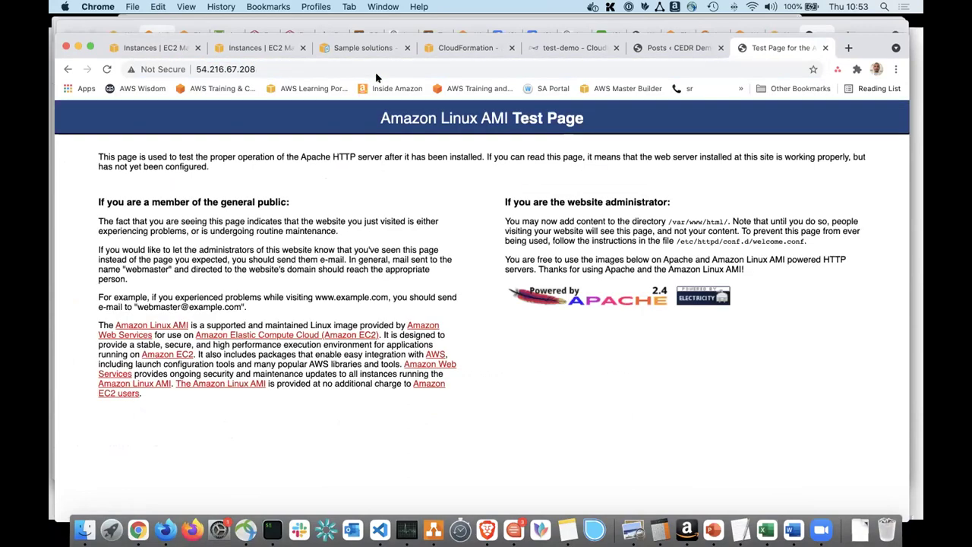
pyautogui.click(323, 68)
pyautogui.click(323, 68)
pyautogui.write('/')
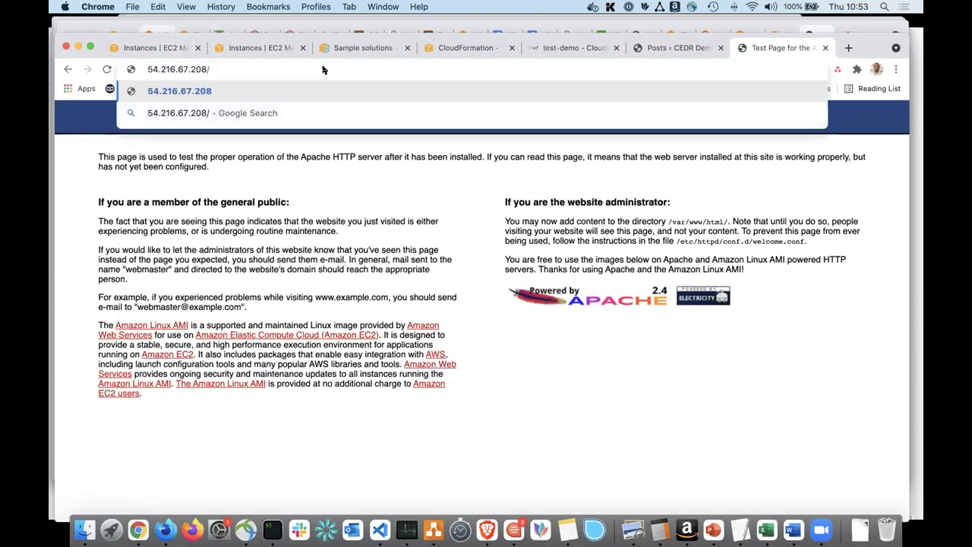
pyautogui.write('wro')
pyautogui.press('BackSpace')
pyautogui.press('BackSpace')
pyautogui.write('ordpress')
pyautogui.press('Return')
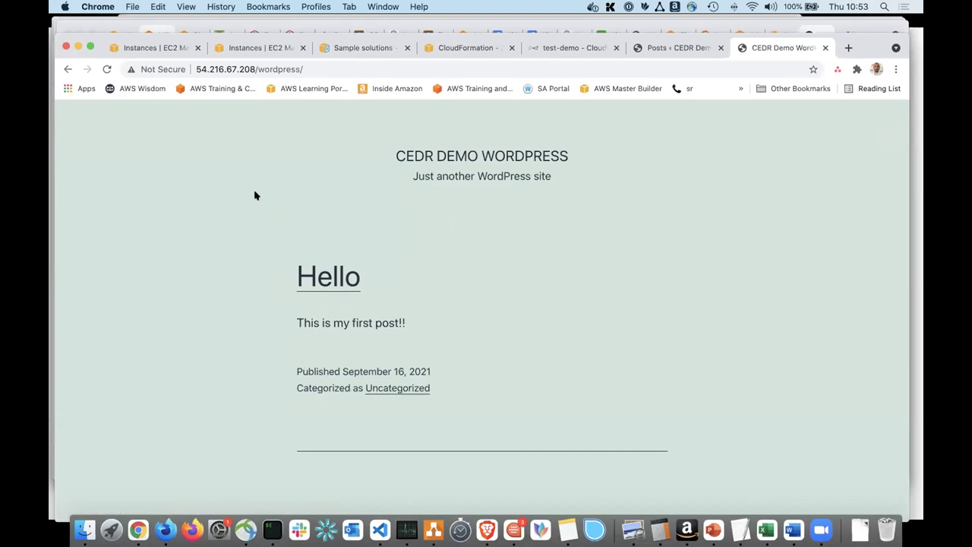
# Open the Hello post and start a new WordPress post titled "hello2".
pyautogui.click(332, 281)
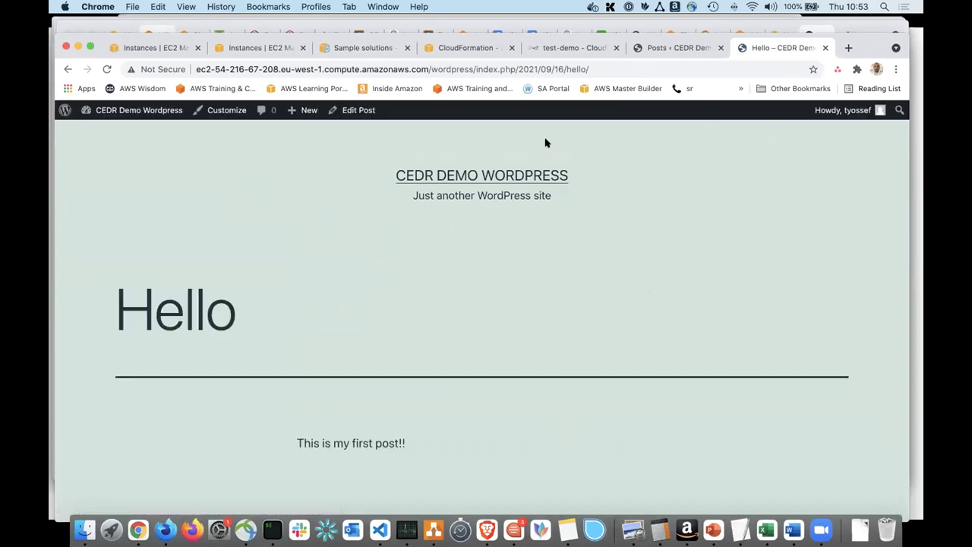
pyautogui.moveTo(289, 114)
pyautogui.click(294, 130)
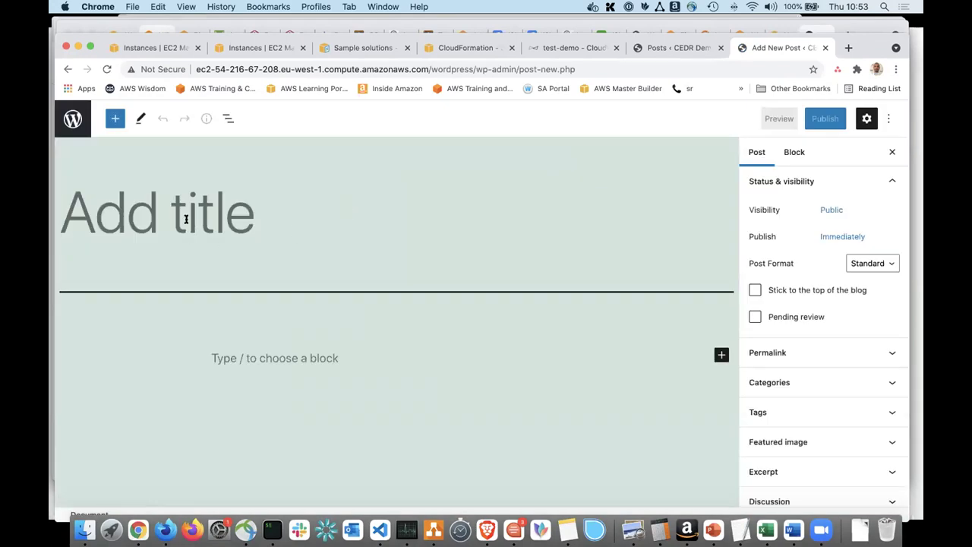
pyautogui.write('hello')
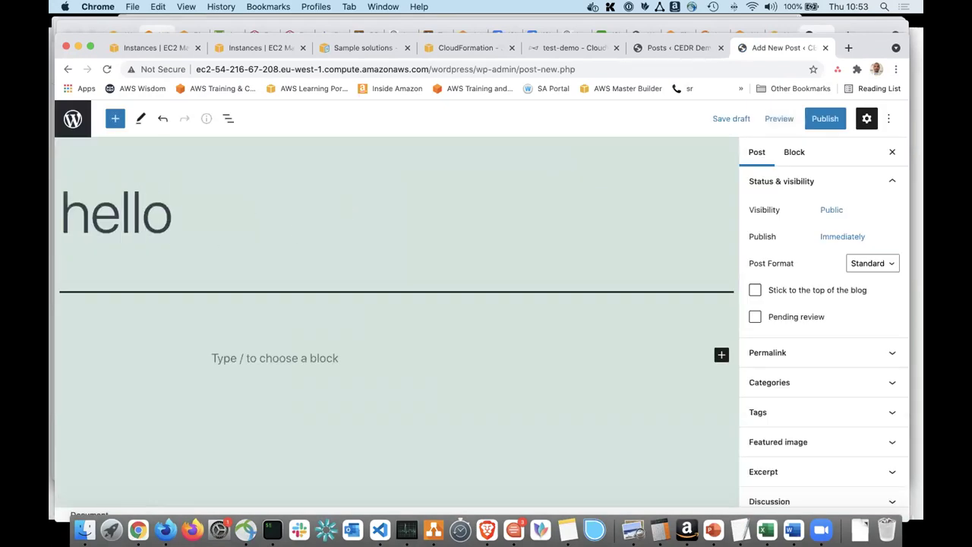
pyautogui.write('2 this is')
pyautogui.press('BackSpace')
pyautogui.press('BackSpace')
pyautogui.press('BackSpace')
pyautogui.press('BackSpace')
pyautogui.press('BackSpace')
pyautogui.press('BackSpace')
pyautogui.press('BackSpace')
pyautogui.press('BackSpace')
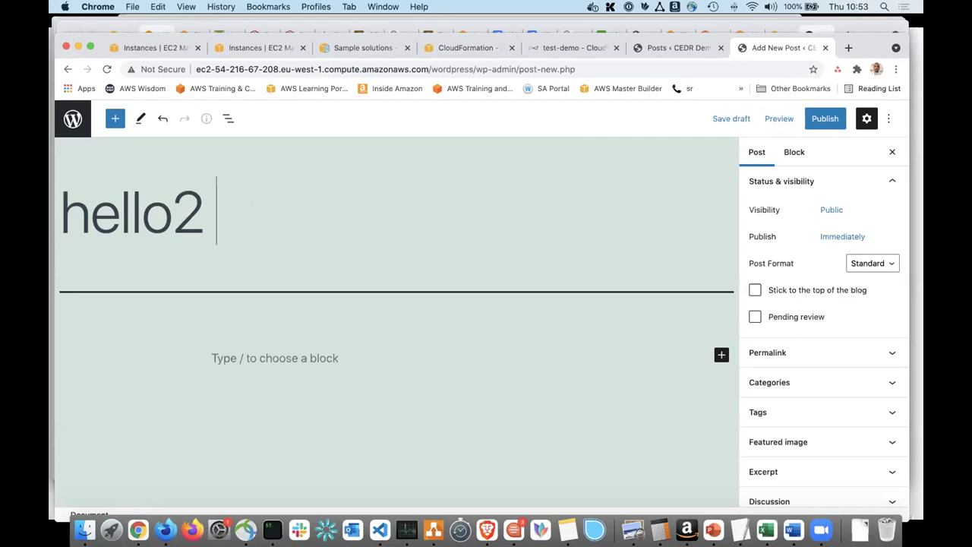
# Enter "This is my second post" as the post's body and publish it.
pyautogui.click(251, 357)
pyautogui.write('This is my seon')
pyautogui.press('BackSpace')
pyautogui.write('cond post')
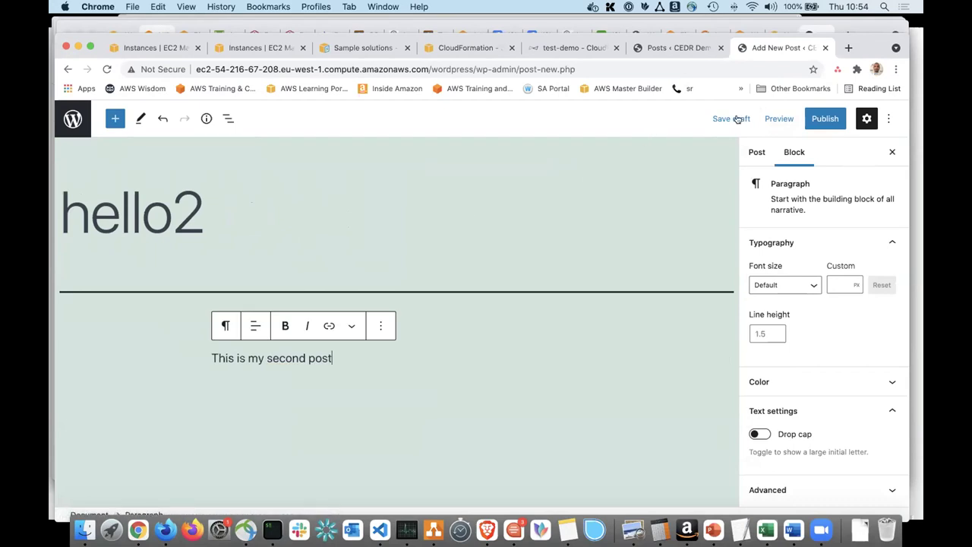
pyautogui.click(823, 118)
pyautogui.click(817, 119)
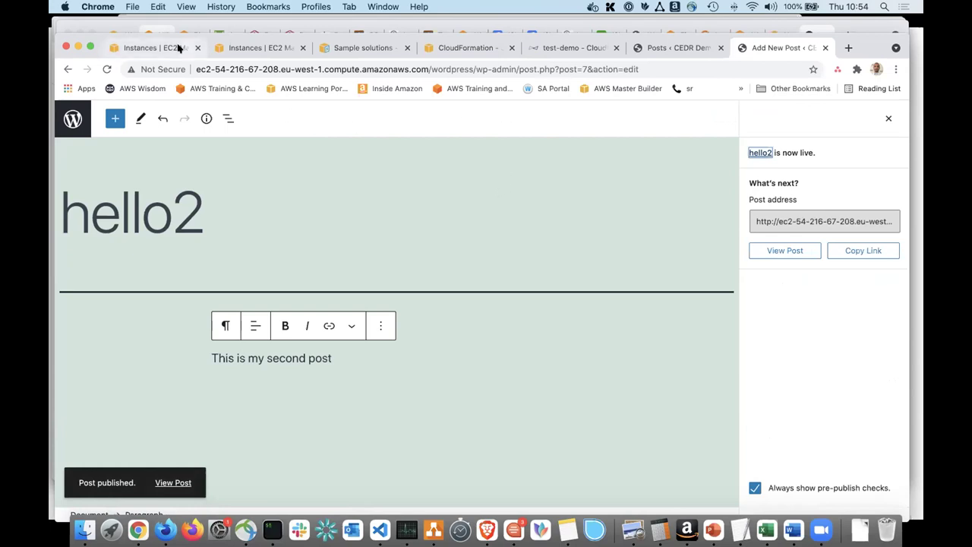
# Compare the launch times of the CloudEndure Replication Server instances in N. Virginia and select the earlier one, i-00a2807d8cefe50ee.
pyautogui.click(259, 48)
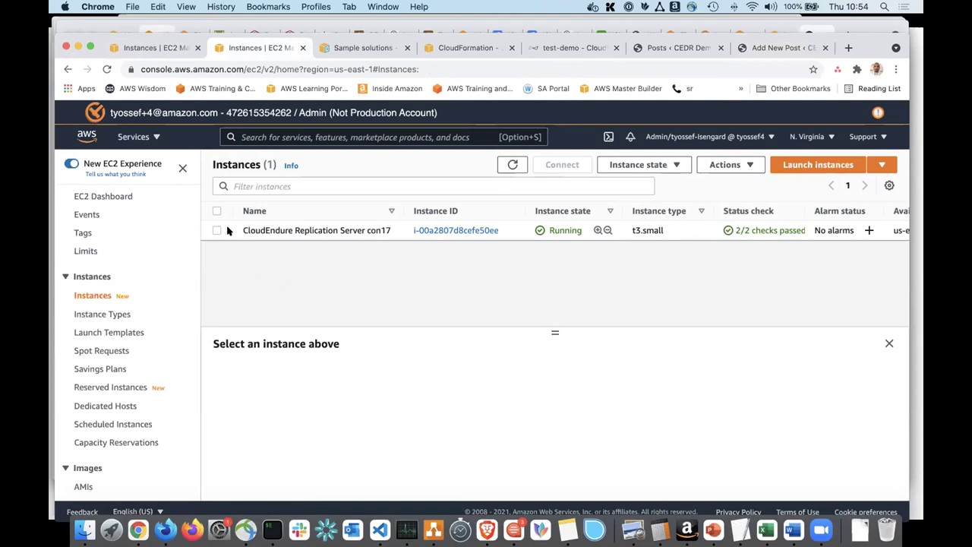
pyautogui.click(268, 229)
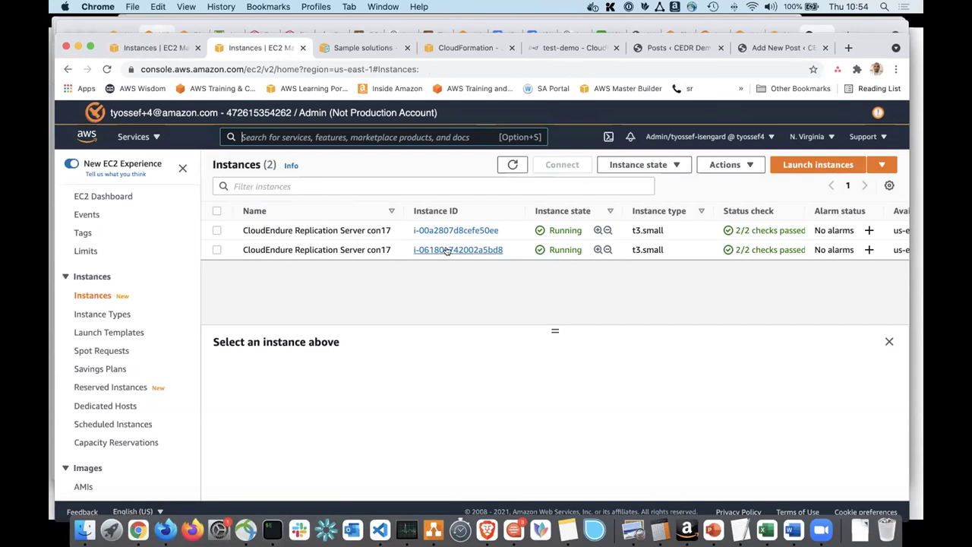
pyautogui.hscroll(10, 545, 241)
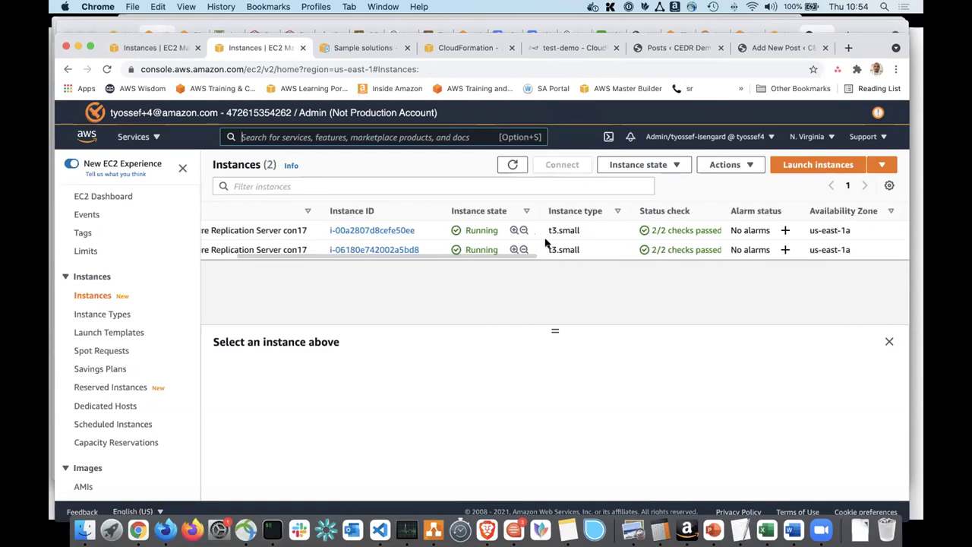
pyautogui.hscroll(7, 545, 241)
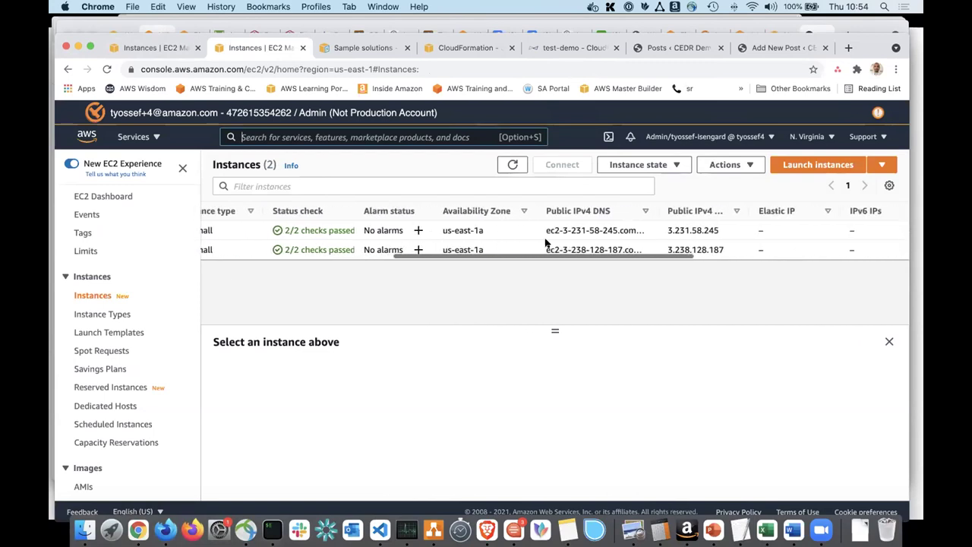
pyautogui.hscroll(10, 546, 241)
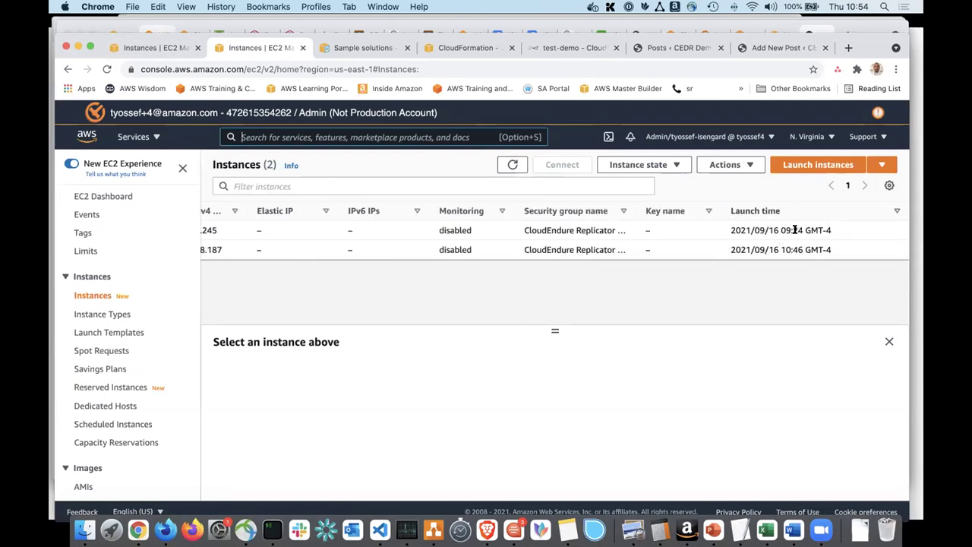
pyautogui.click(786, 228)
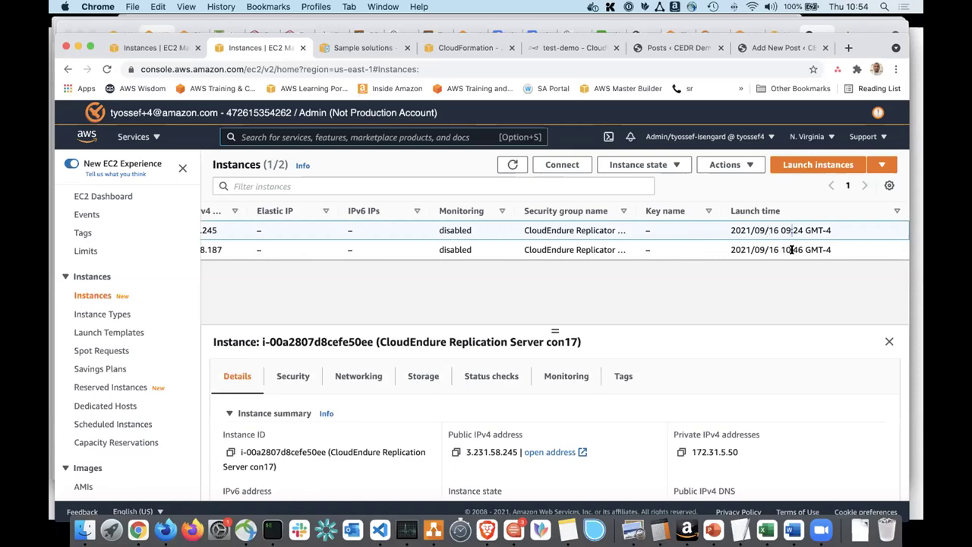
# Examine the storage volumes attached to the selected replication server.
pyautogui.hscroll(-10, 706, 228)
pyautogui.hscroll(-3, 707, 227)
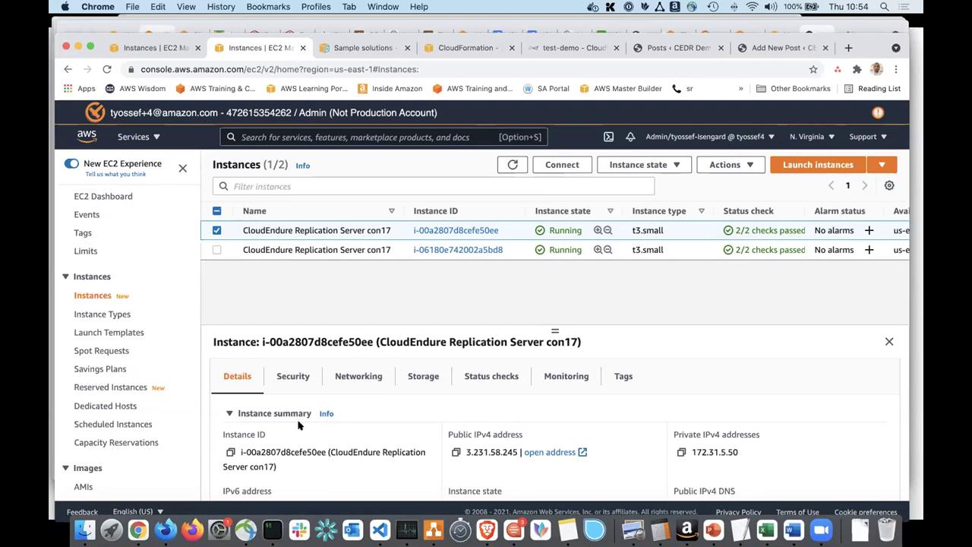
pyautogui.scroll(-1, 304, 425)
pyautogui.scroll(1, 307, 425)
pyautogui.click(420, 375)
pyautogui.scroll(-2, 376, 416)
pyautogui.scroll(-3, 376, 416)
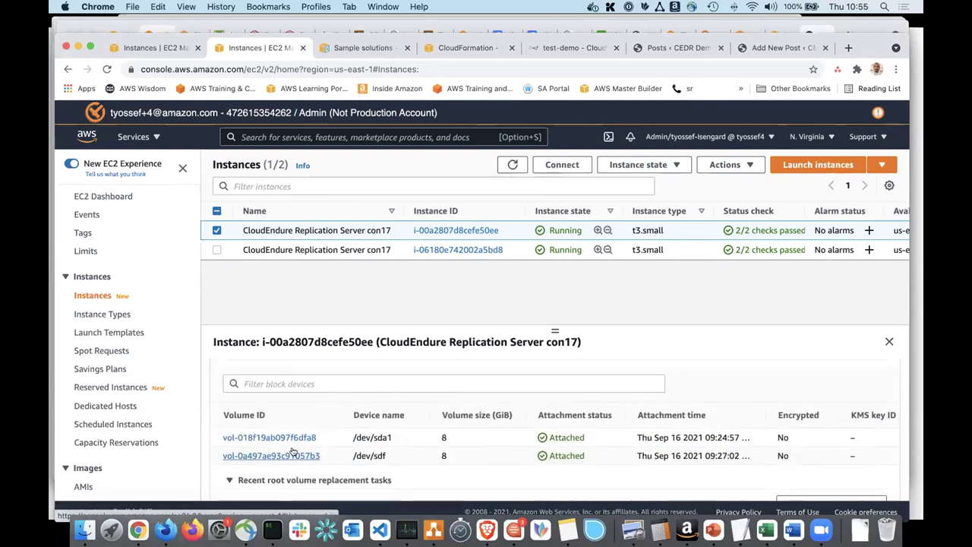
# Compare the replication server's volumes in N. Virginia with the Ireland source instance and reload the WordPress posts list.
pyautogui.scroll(-1, 293, 451)
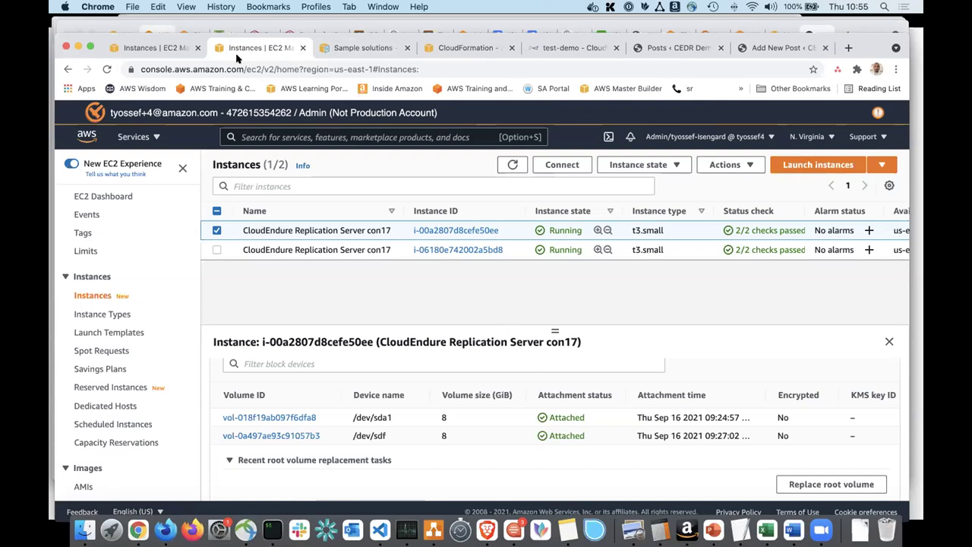
pyautogui.click(152, 50)
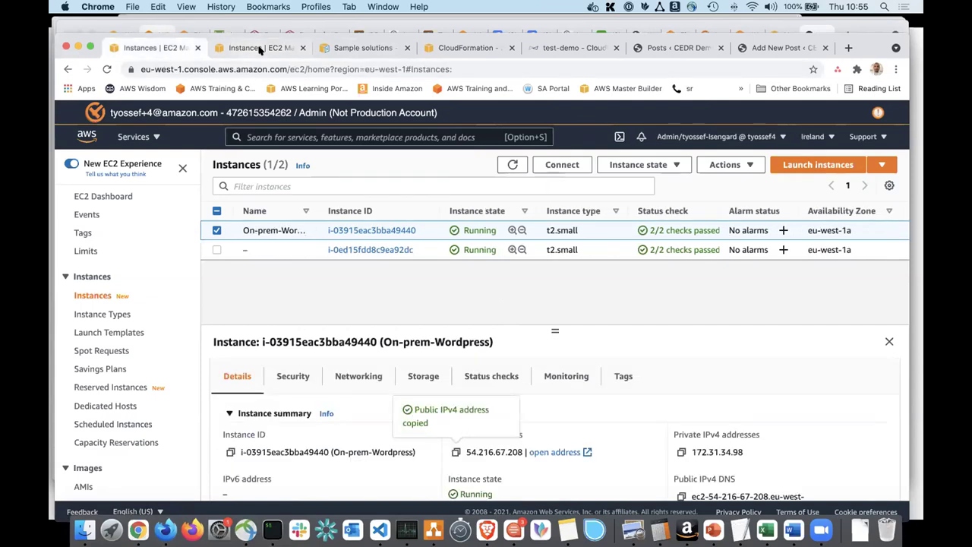
pyautogui.click(259, 49)
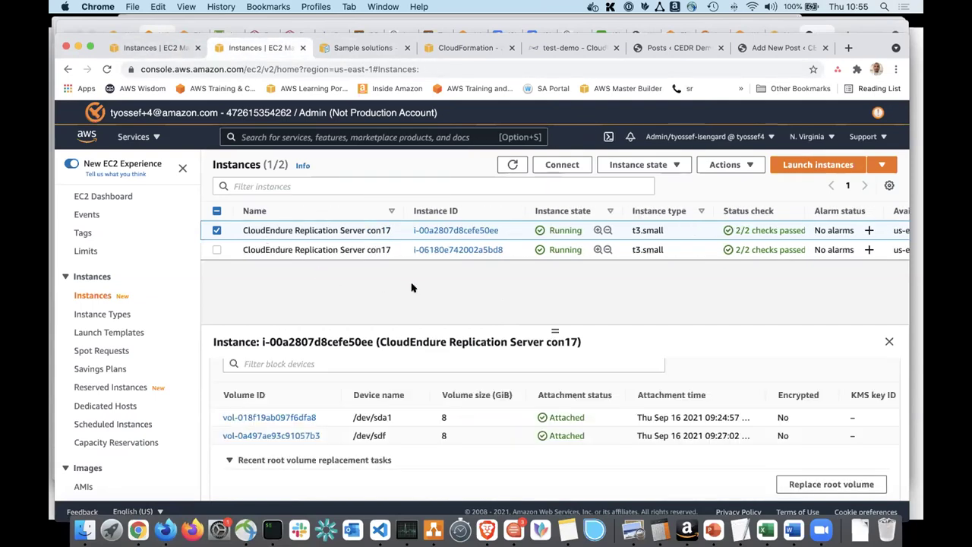
pyautogui.click(681, 47)
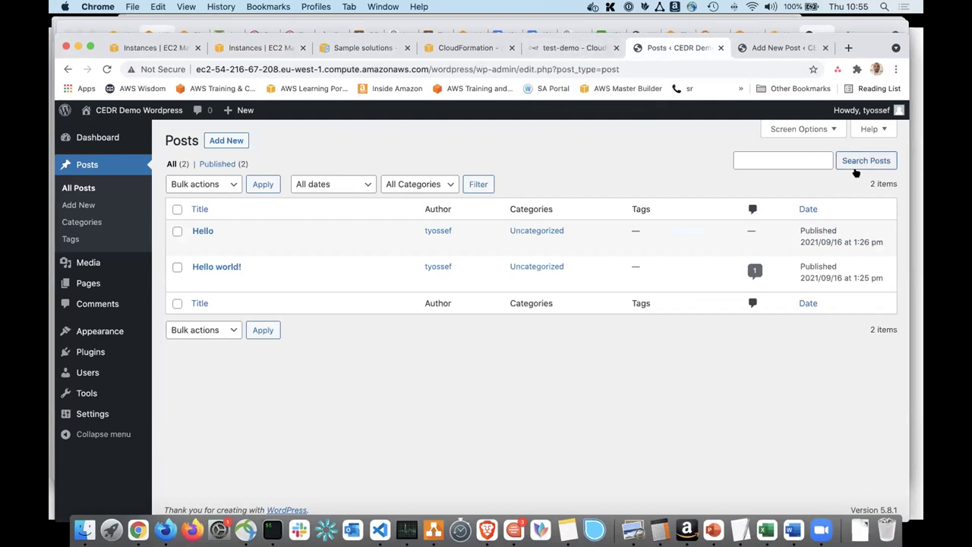
pyautogui.press('super+r')
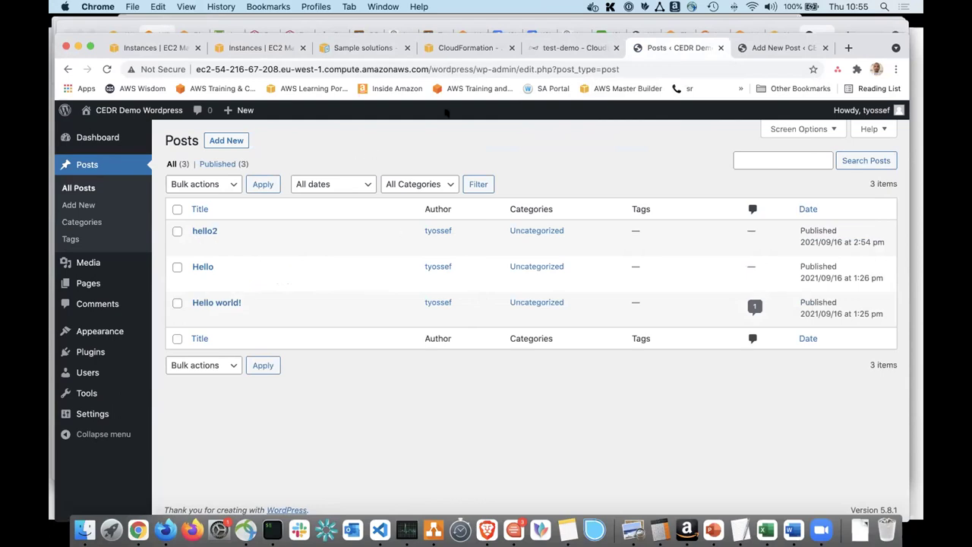
# Return to the CloudEndure console and switch from the test-demo project to cedr-webinar.
pyautogui.click(577, 49)
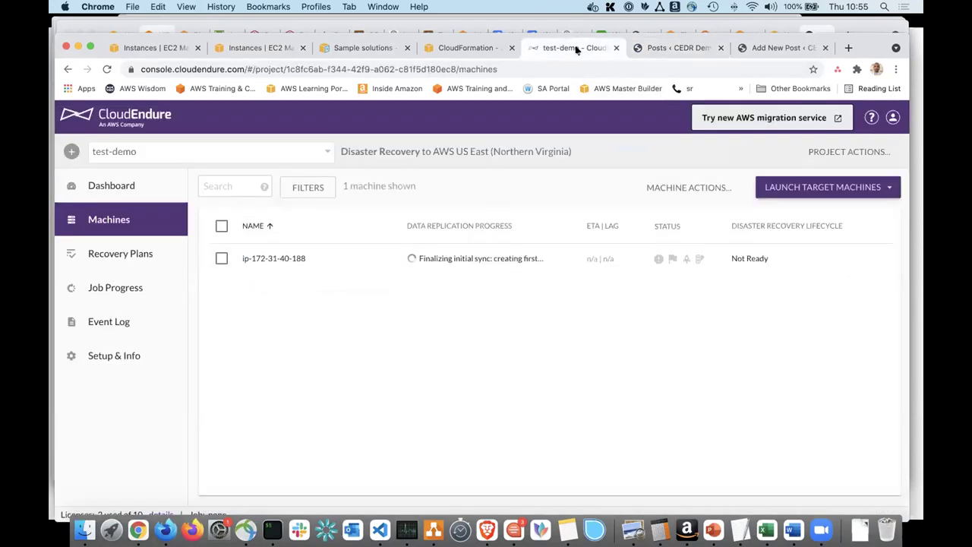
pyautogui.click(203, 151)
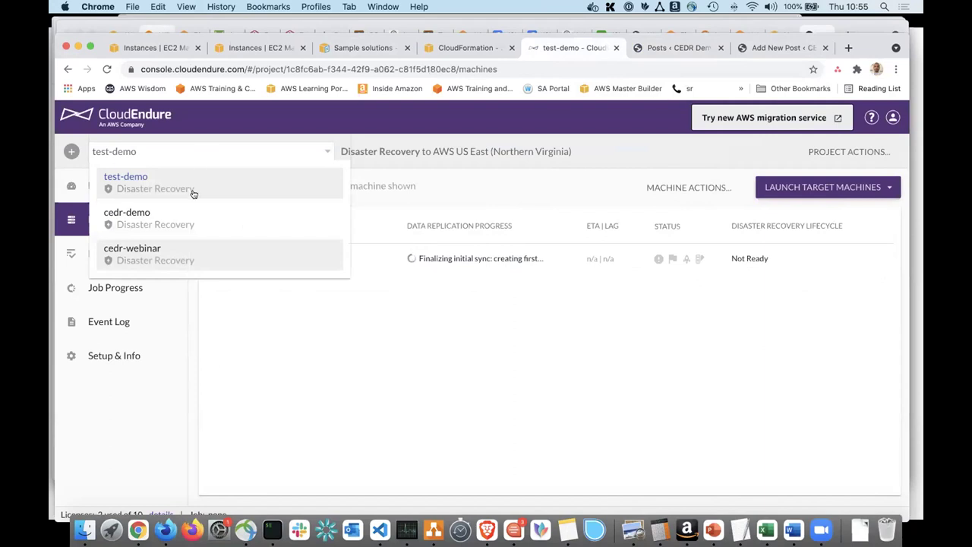
pyautogui.click(152, 250)
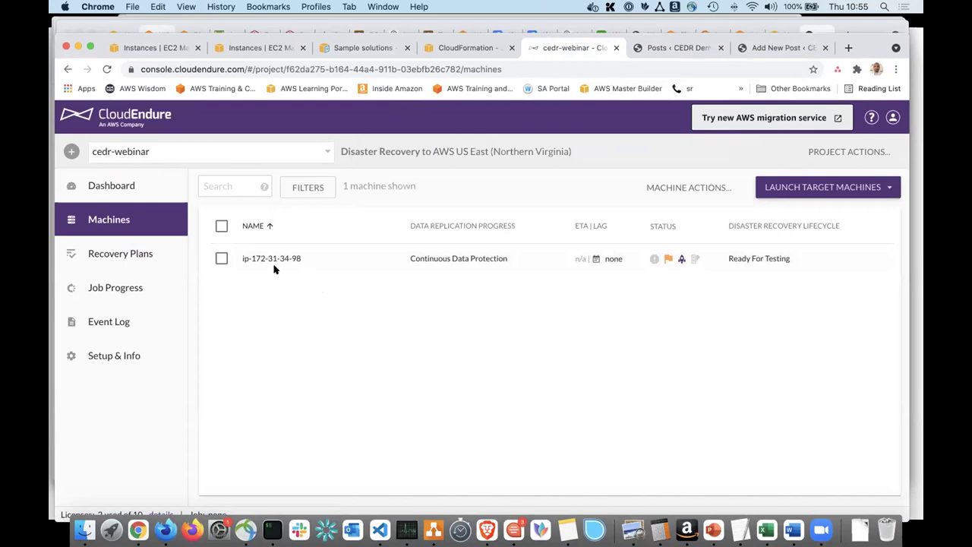
# Examine the launch modes offered for machine ip-172-31-34-98, check the project dashboard and return to the machine list.
pyautogui.click(221, 258)
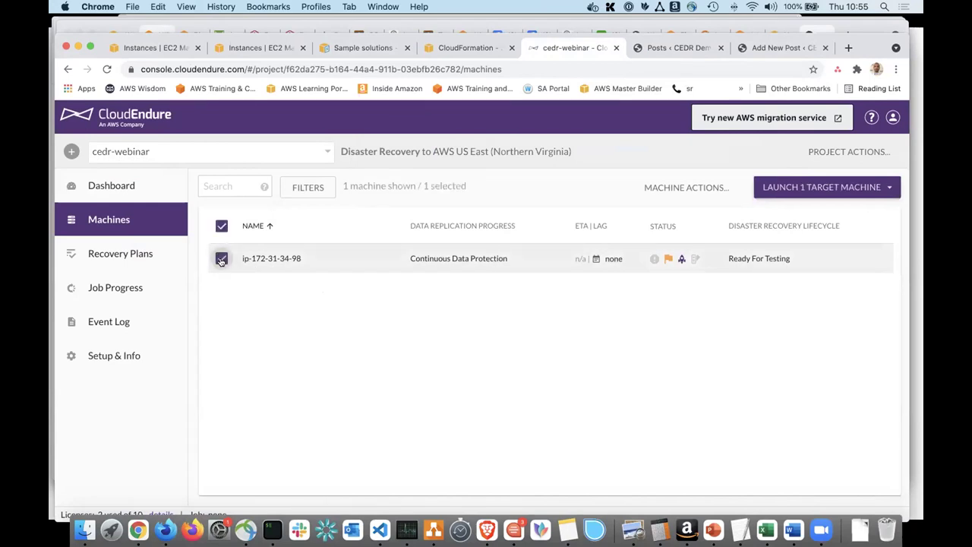
pyautogui.click(841, 187)
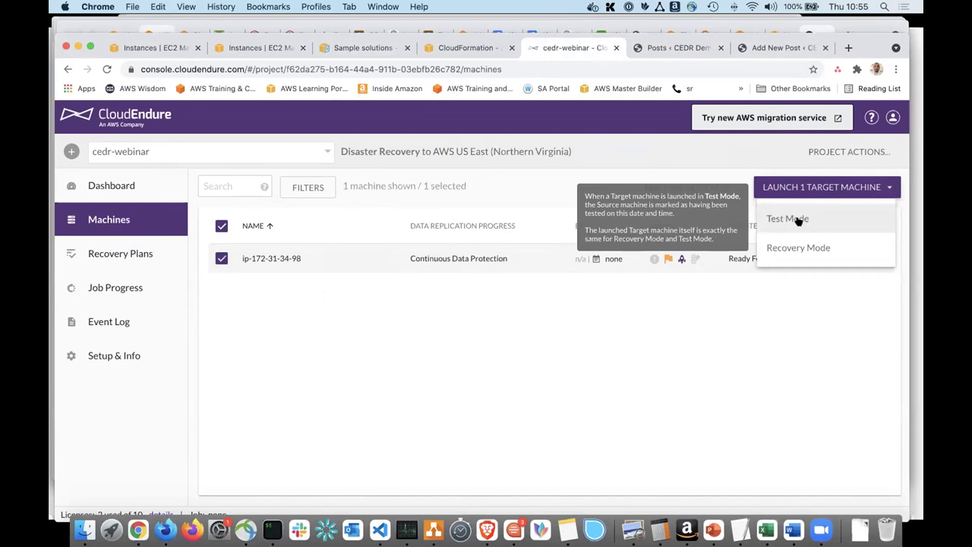
pyautogui.click(763, 334)
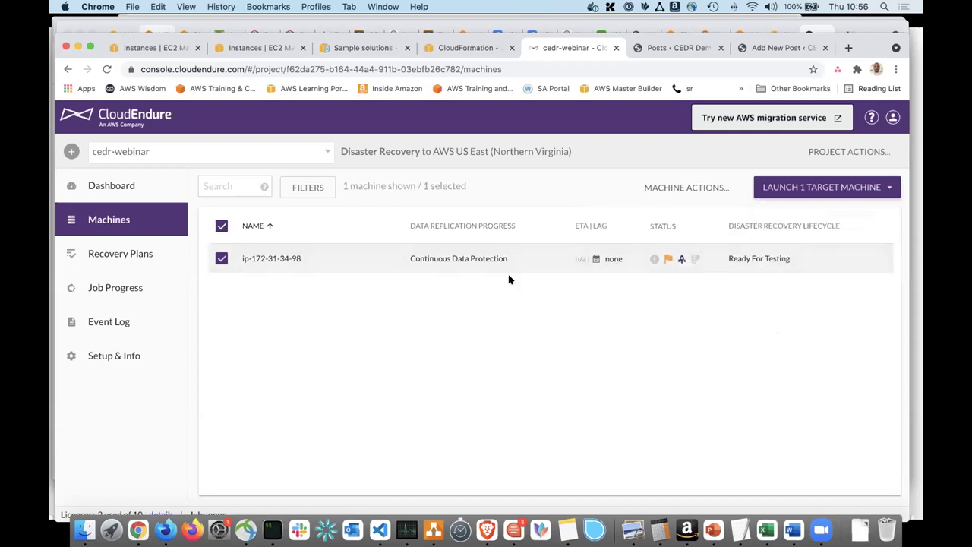
pyautogui.click(89, 185)
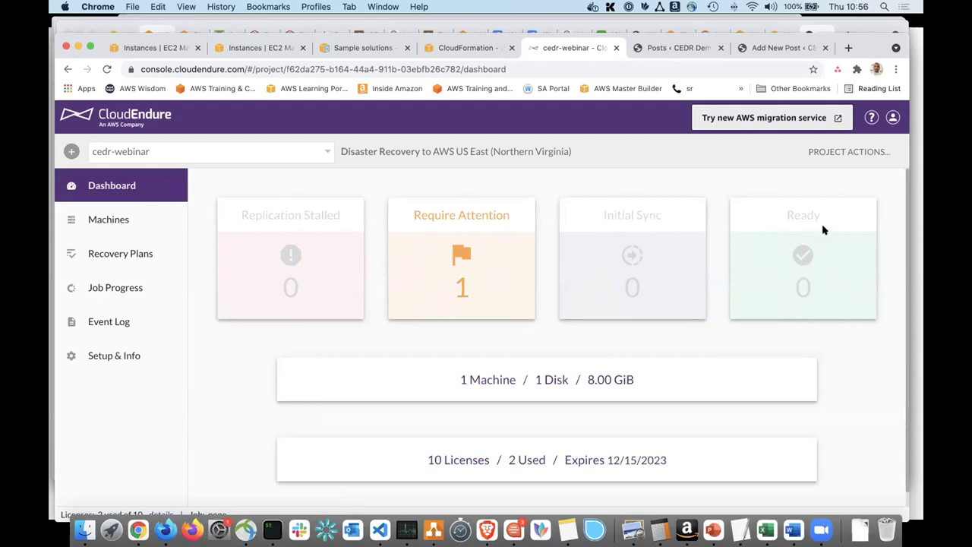
pyautogui.click(98, 221)
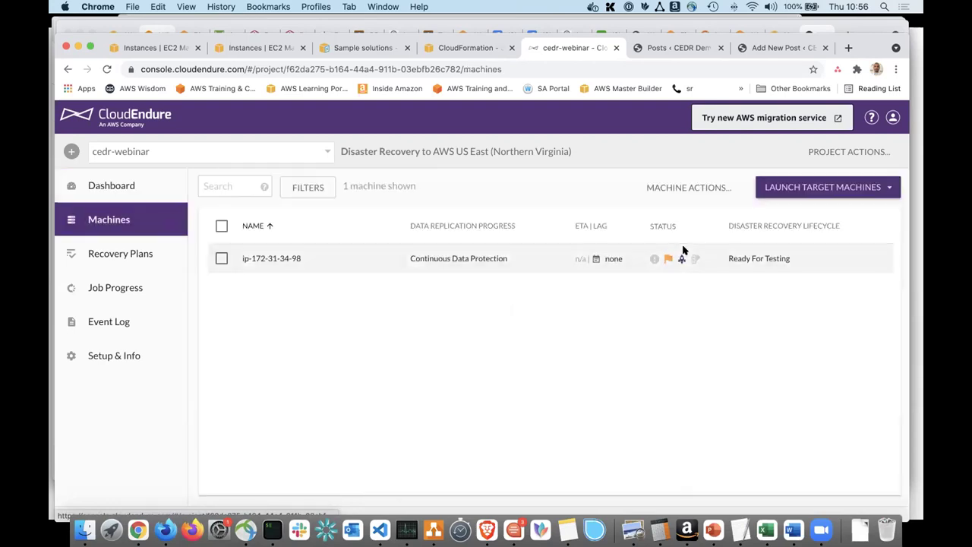
pyautogui.click(852, 189)
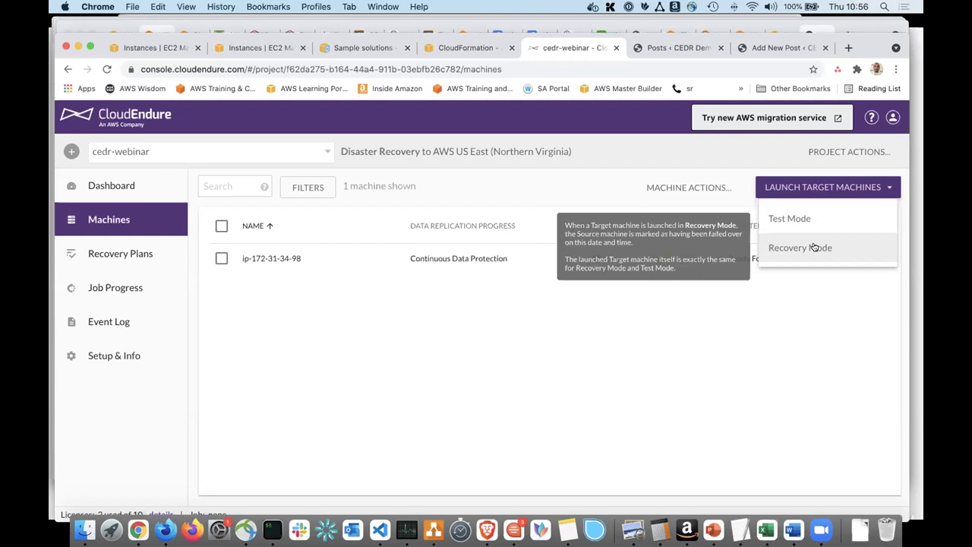
pyautogui.click(816, 247)
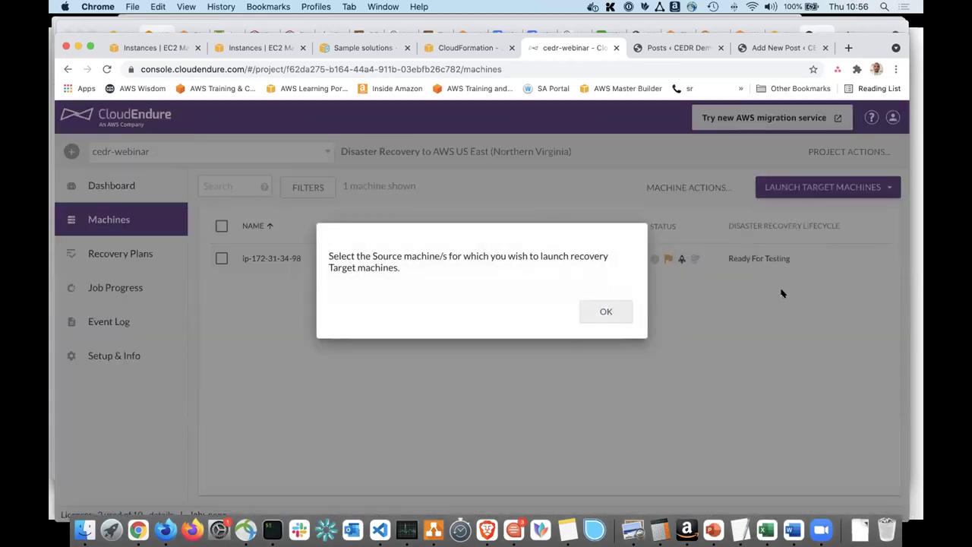
pyautogui.click(605, 312)
# Start a Recovery Mode launch for machine ip-172-31-34-98 and proceed to the choice of recovery point.
pyautogui.click(222, 258)
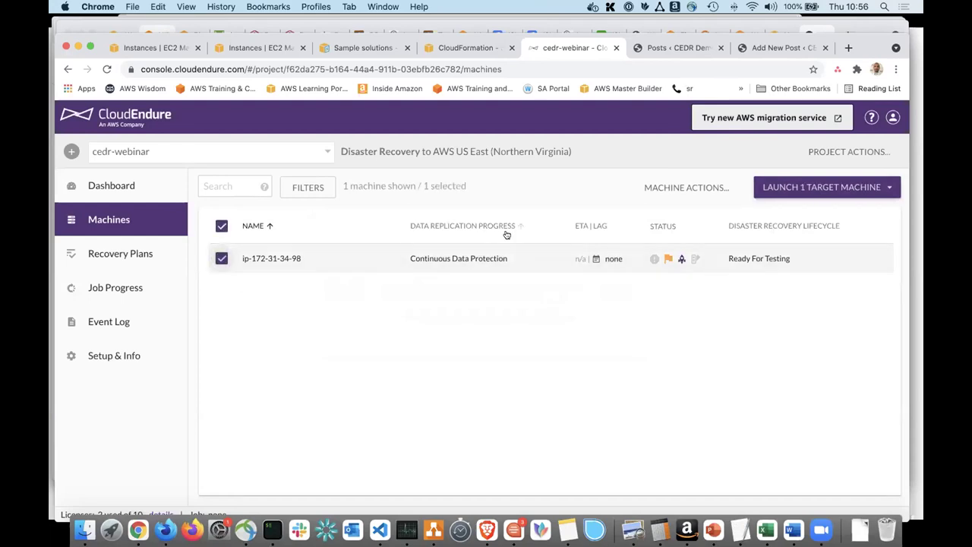
pyautogui.click(828, 187)
pyautogui.click(775, 246)
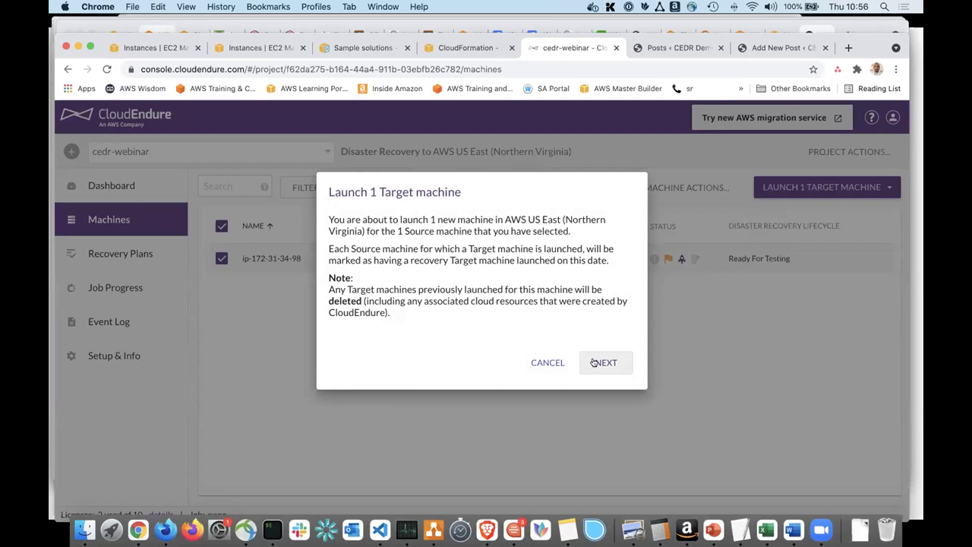
pyautogui.click(600, 363)
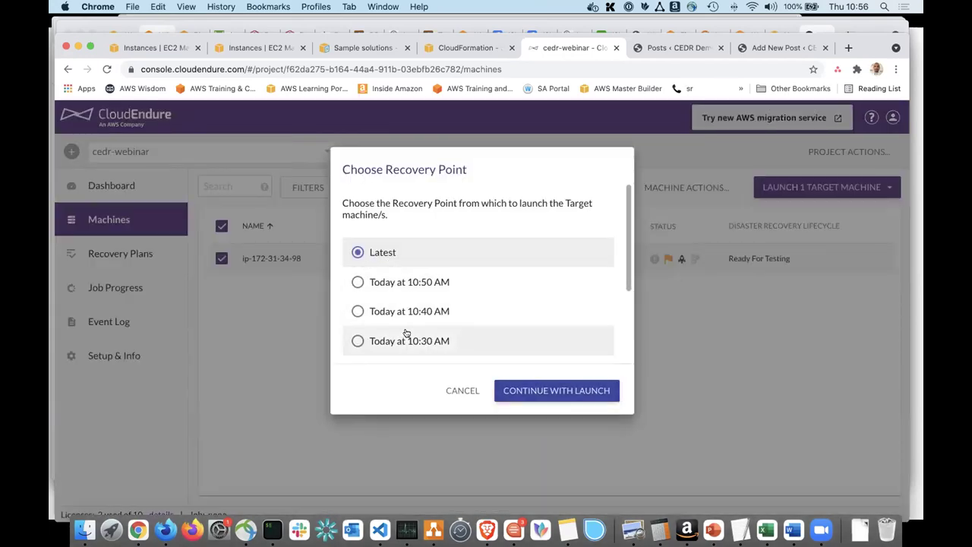
# Review the available recovery points, choose Latest and continue with the launch of the target machine.
pyautogui.scroll(-1, 395, 335)
pyautogui.scroll(-5, 407, 333)
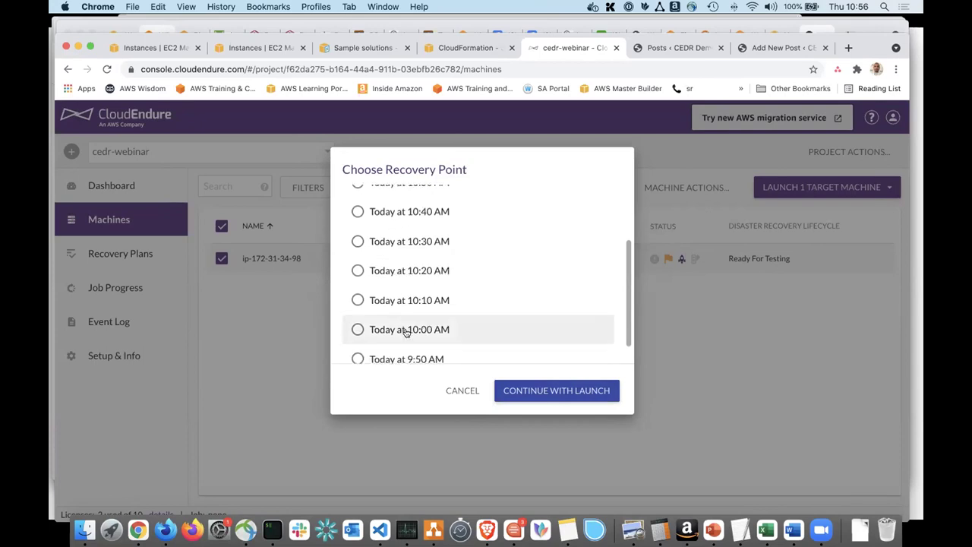
pyautogui.scroll(3, 414, 290)
pyautogui.scroll(3, 415, 291)
pyautogui.scroll(-3, 415, 291)
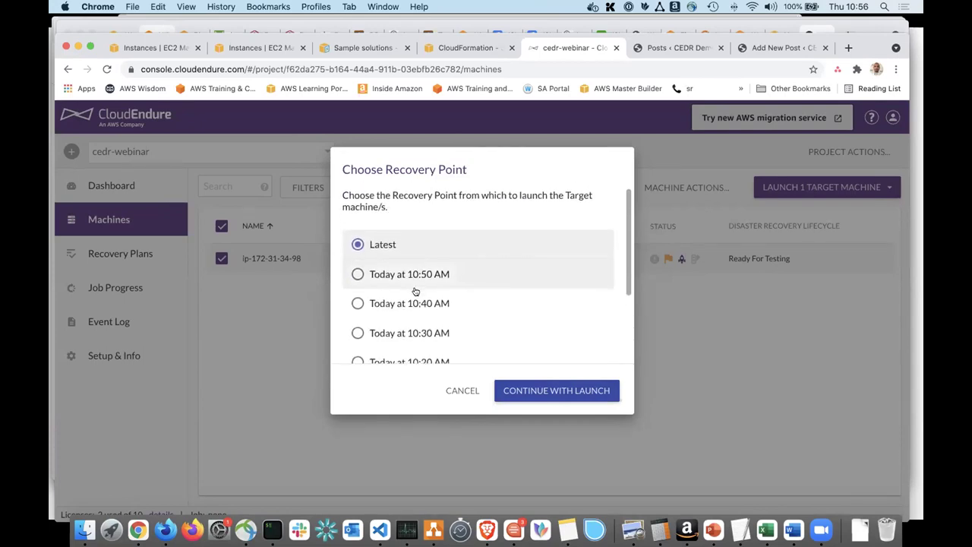
pyautogui.scroll(-2, 414, 291)
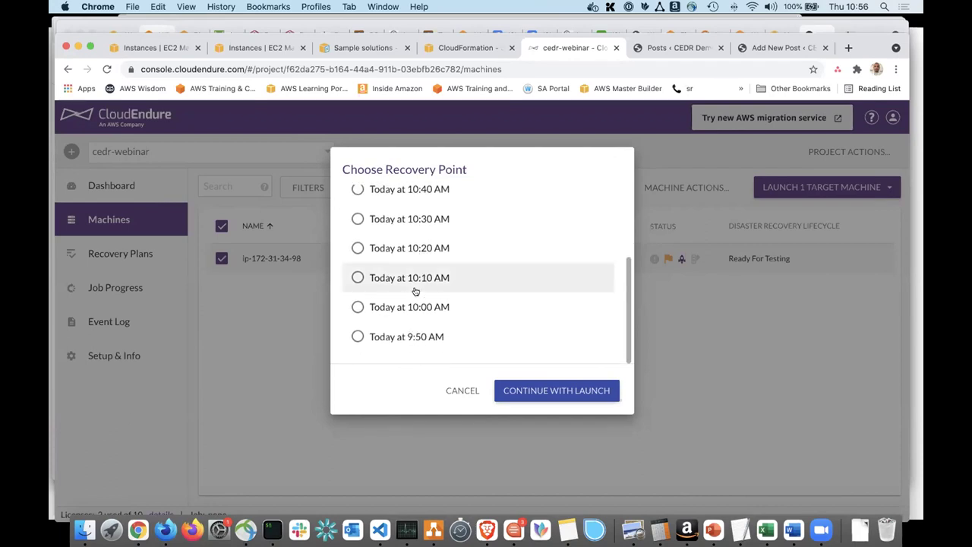
pyautogui.scroll(5, 415, 291)
pyautogui.click(358, 253)
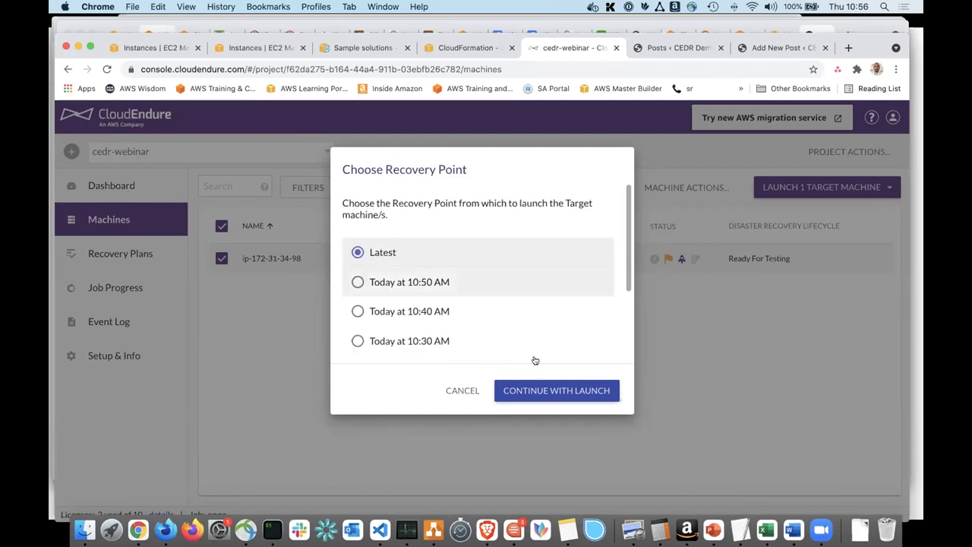
pyautogui.click(537, 391)
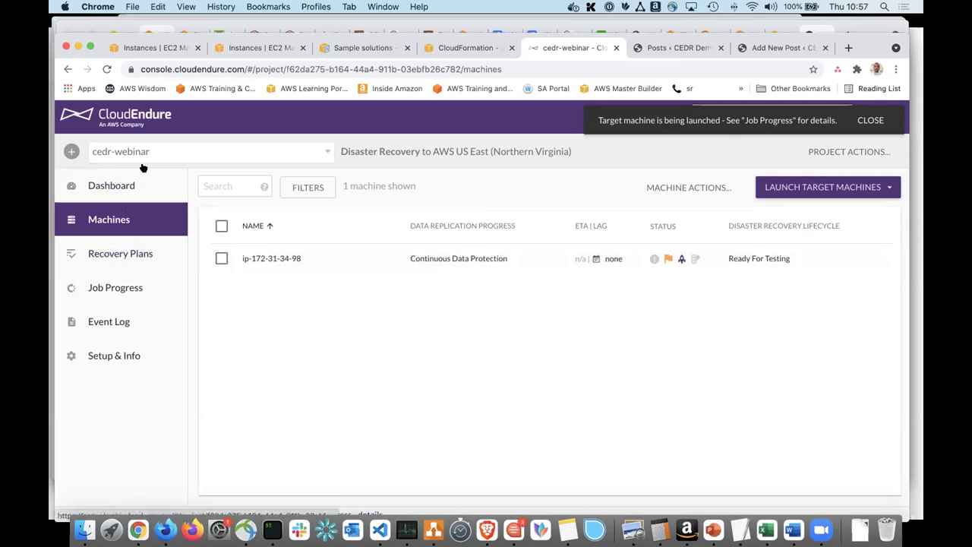
# Review the cedr-webinar project's recovery plans, event log, licenses, AWS credentials and replication settings.
pyautogui.click(120, 255)
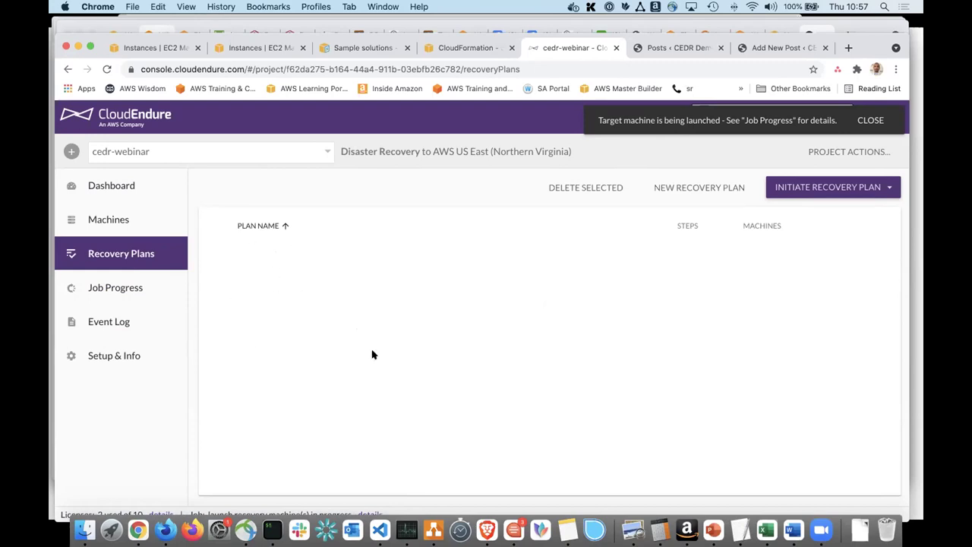
pyautogui.click(124, 322)
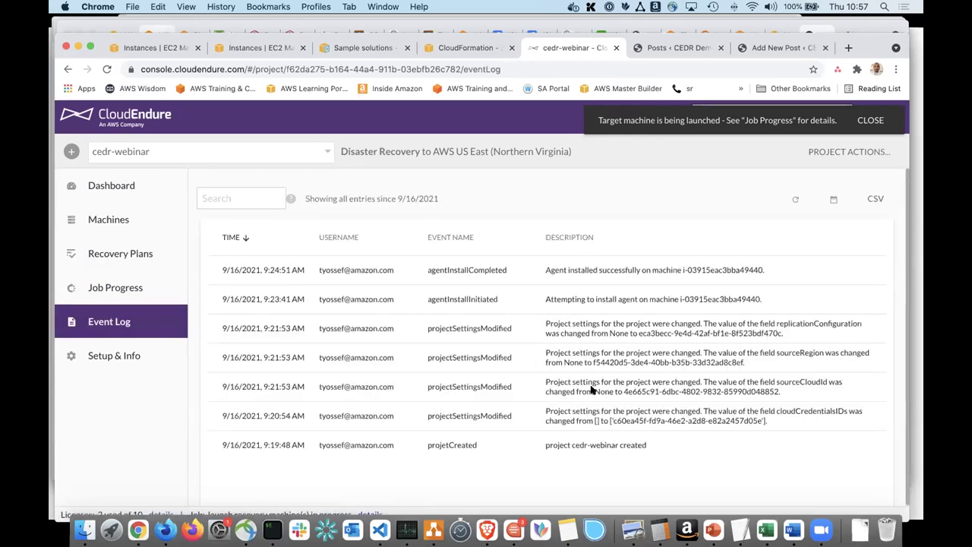
pyautogui.click(111, 355)
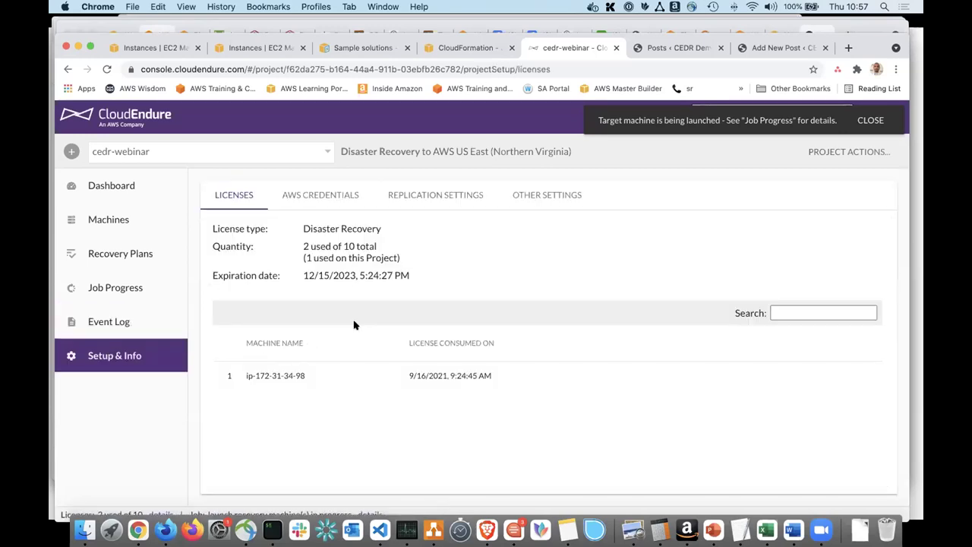
pyautogui.click(322, 199)
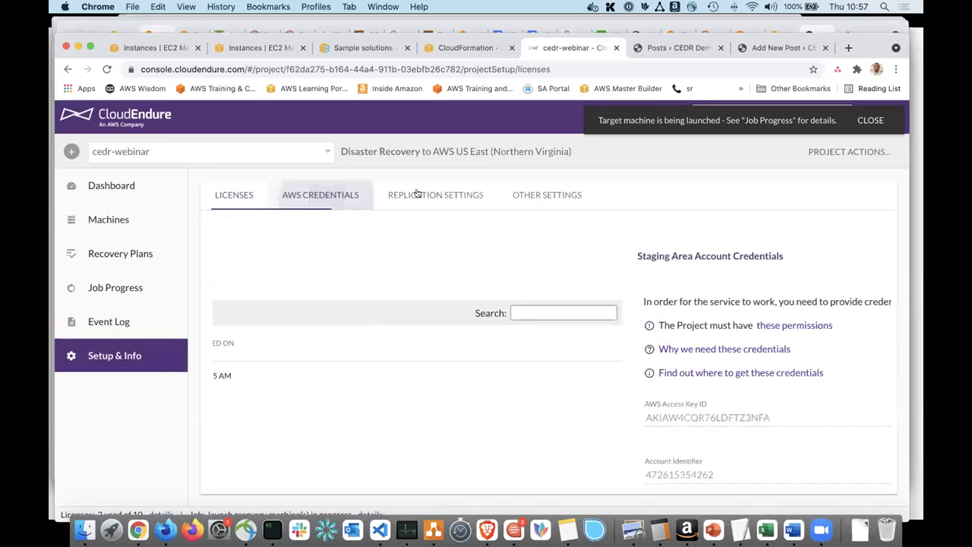
pyautogui.click(400, 195)
# Inspect the progress of the recovery launch job, including its start time and logged stages.
pyautogui.click(125, 290)
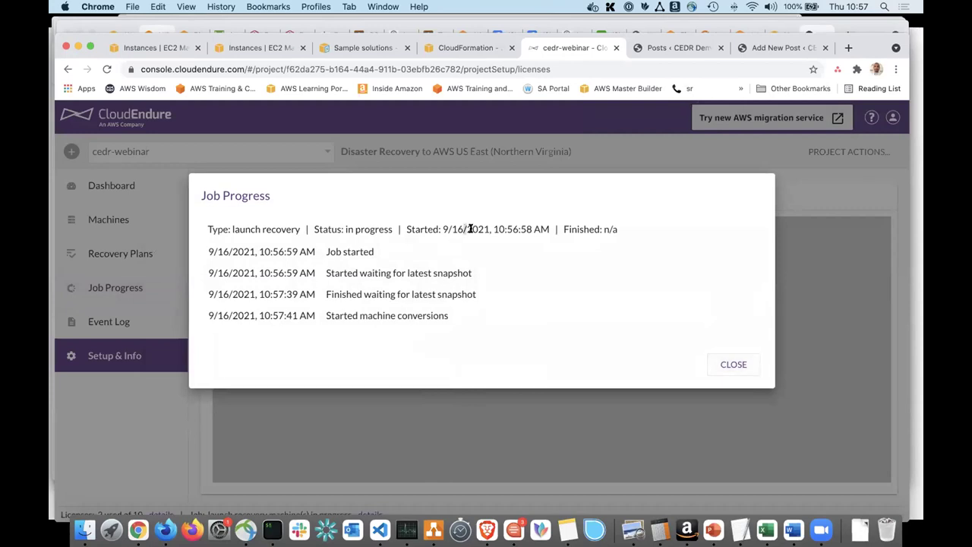
pyautogui.doubleClick(526, 229)
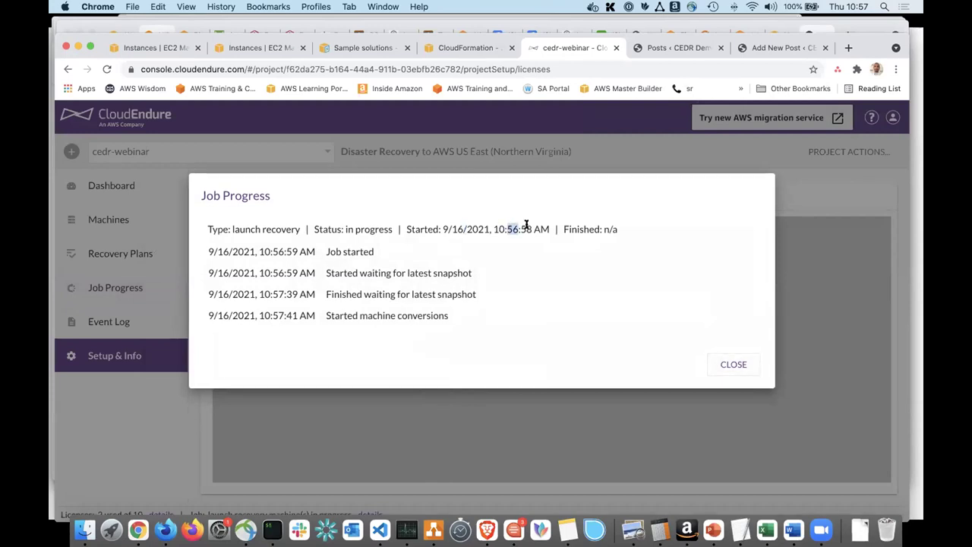
pyautogui.click(481, 259)
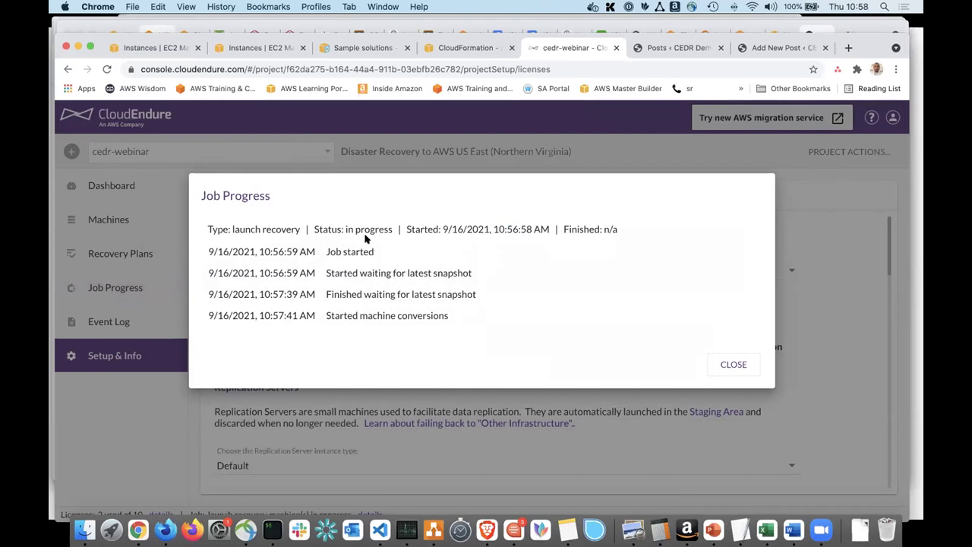
# Refresh the EC2 instance list in N. Virginia and widen its Name column.
pyautogui.click(241, 47)
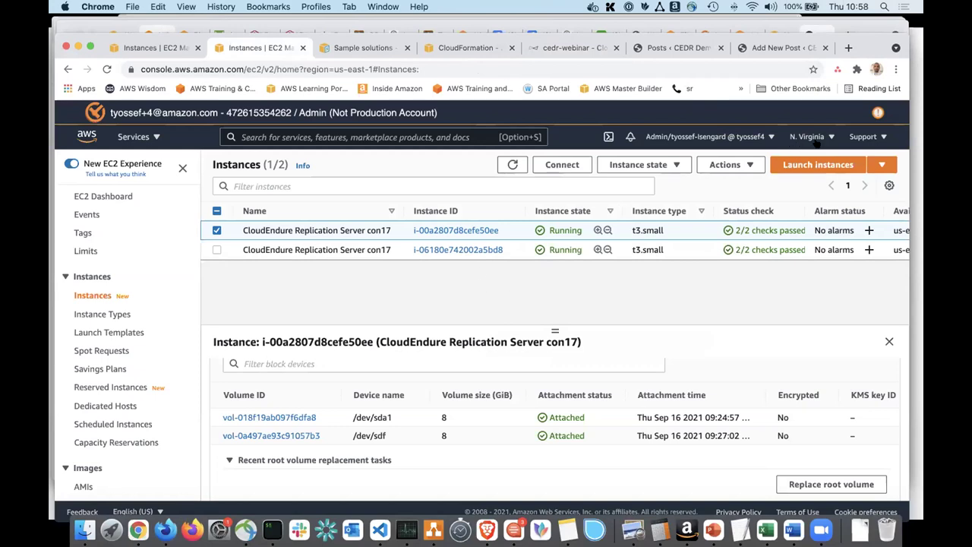
pyautogui.click(514, 164)
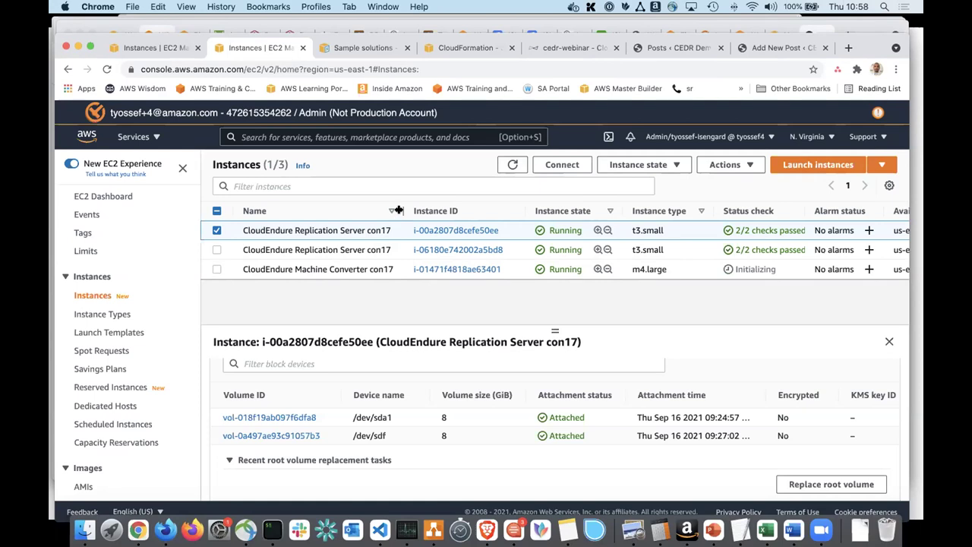
pyautogui.moveTo(399, 210); pyautogui.dragTo(465, 210)
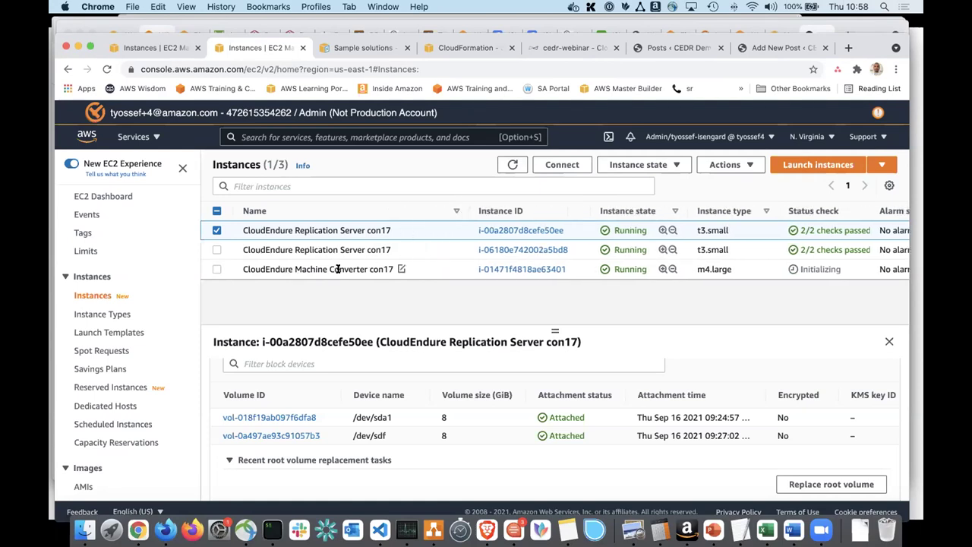
# Select the CloudEndure Machine Converter instance and examine its details across the list's columns.
pyautogui.click(240, 267)
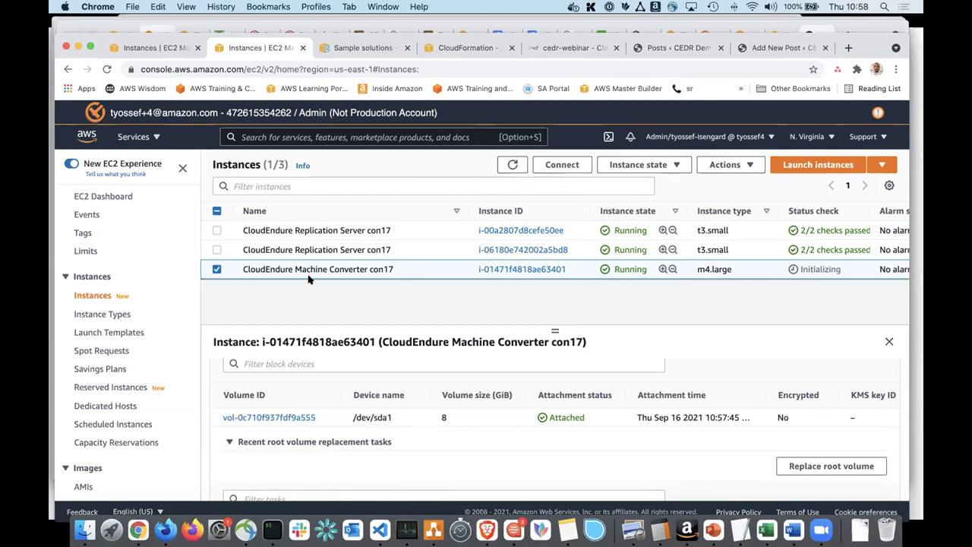
pyautogui.hscroll(5, 314, 271)
pyautogui.hscroll(-5, 315, 271)
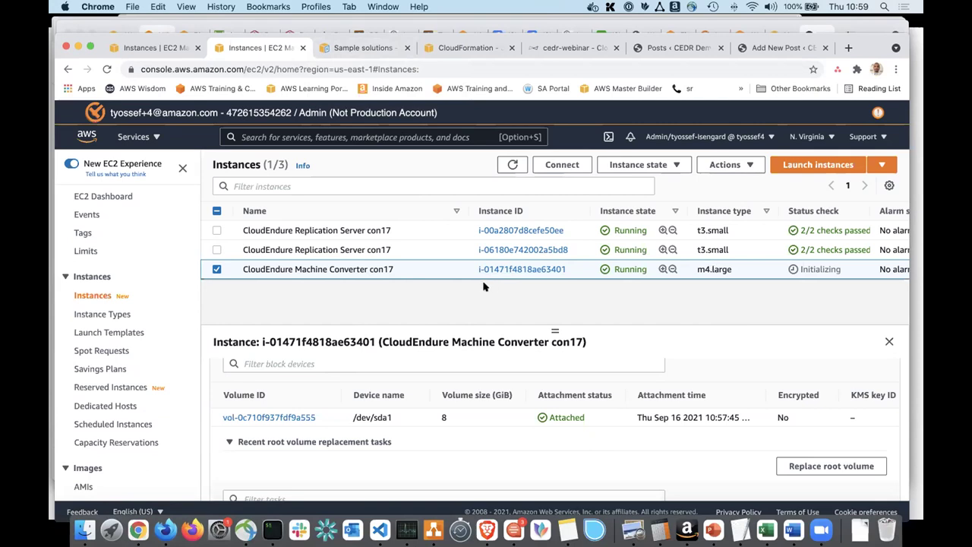
# Refresh the N. Virginia instance list and select the ip-172-31-34-98 instance to follow its state.
pyautogui.click(513, 164)
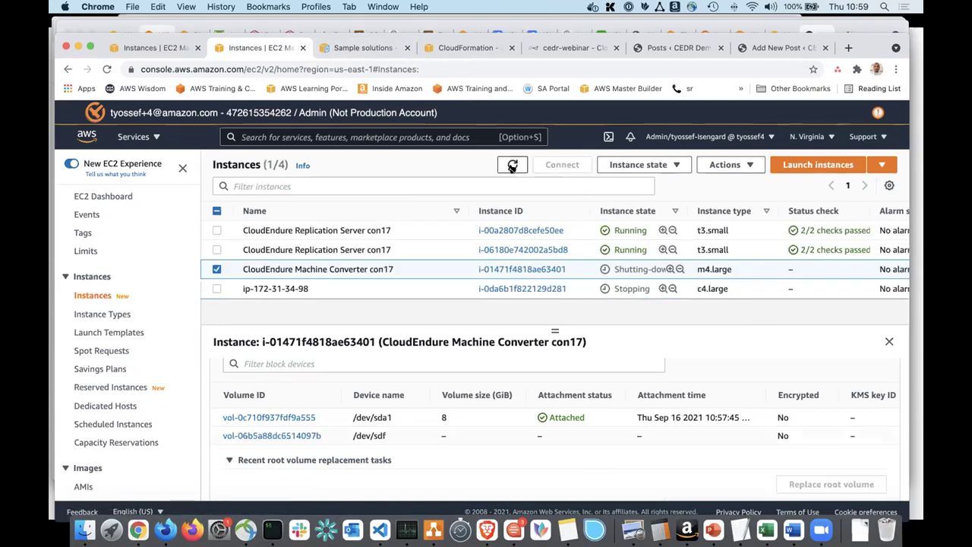
pyautogui.click(216, 269)
pyautogui.click(246, 289)
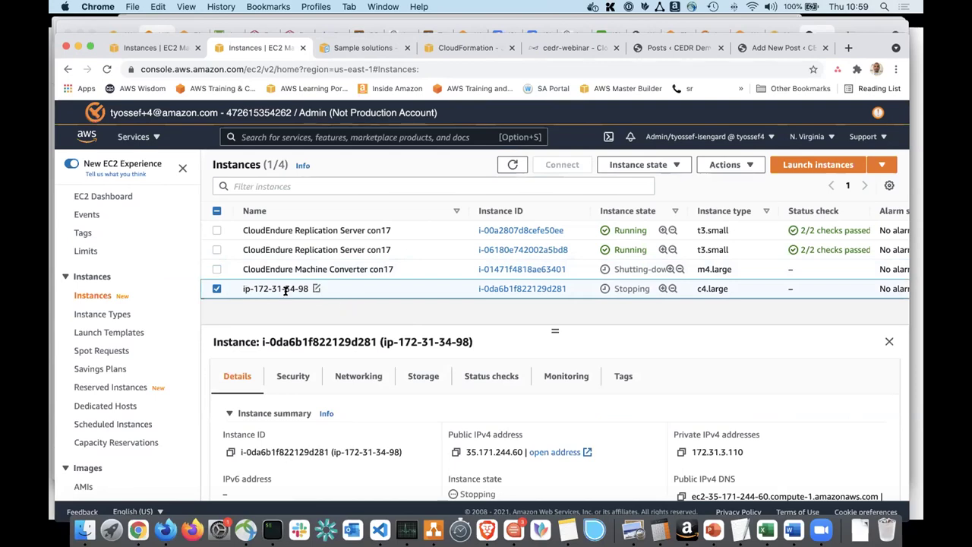
pyautogui.click(512, 164)
pyautogui.click(513, 164)
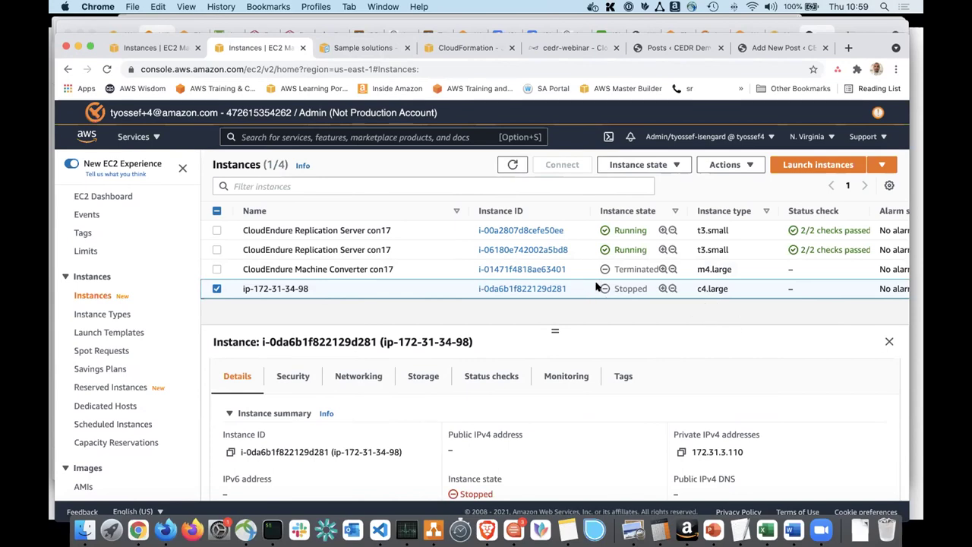
pyautogui.click(515, 165)
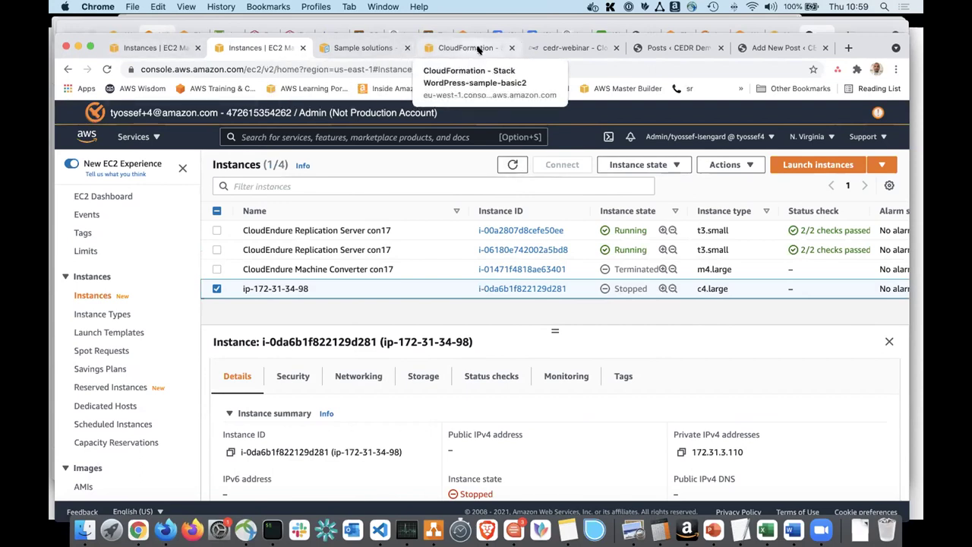
# Review the CloudEndure launch recovery job's log from its start to its final stage, including the machine conversion and replica creation times.
pyautogui.click(577, 48)
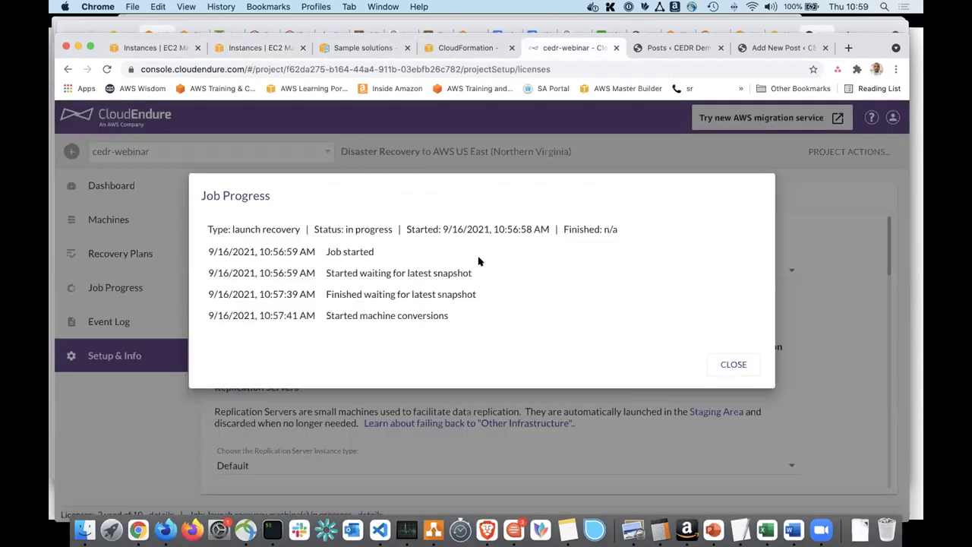
pyautogui.scroll(-3, 481, 273)
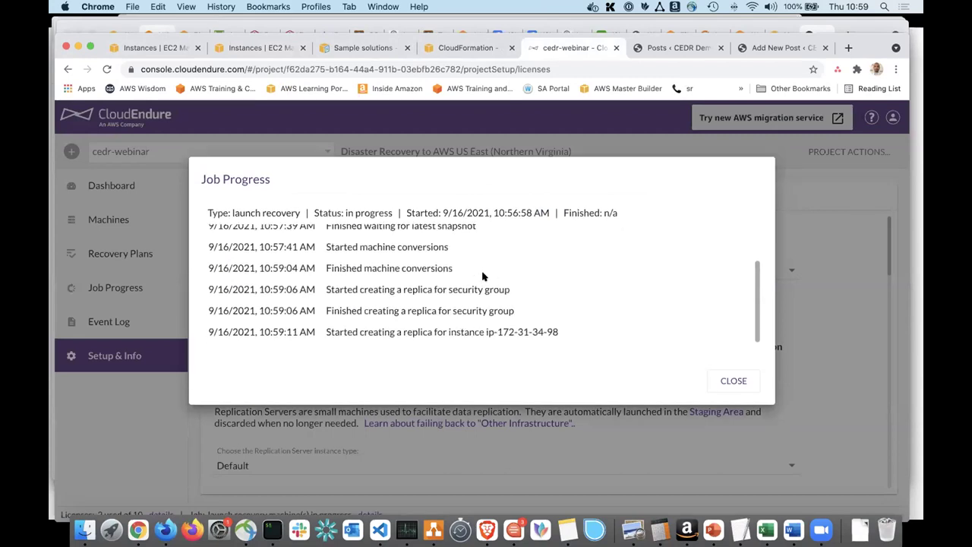
pyautogui.scroll(5, 478, 277)
pyautogui.scroll(-3, 293, 270)
pyautogui.scroll(2, 351, 277)
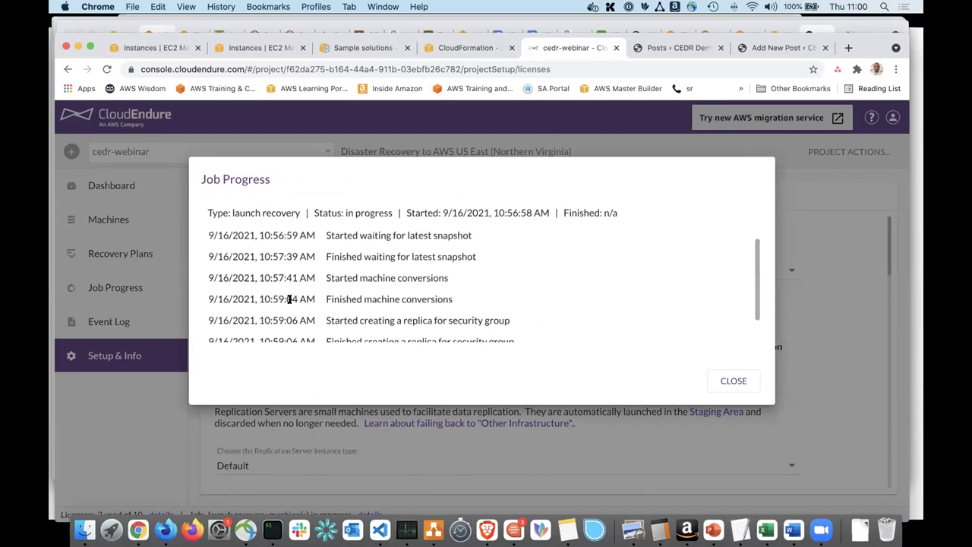
pyautogui.scroll(-1, 292, 298)
pyautogui.scroll(-3, 293, 298)
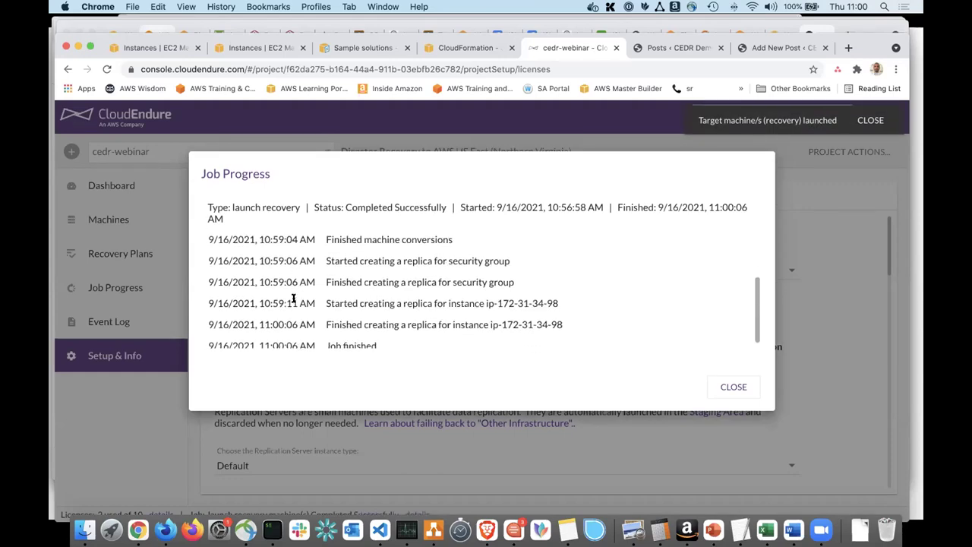
pyautogui.scroll(-1, 292, 299)
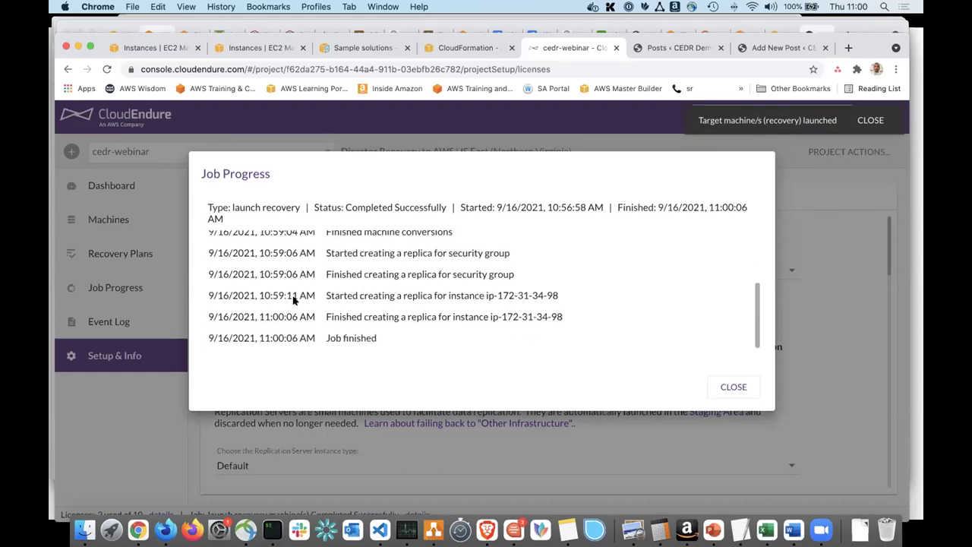
pyautogui.doubleClick(355, 337)
pyautogui.click(340, 332)
pyautogui.scroll(5, 296, 335)
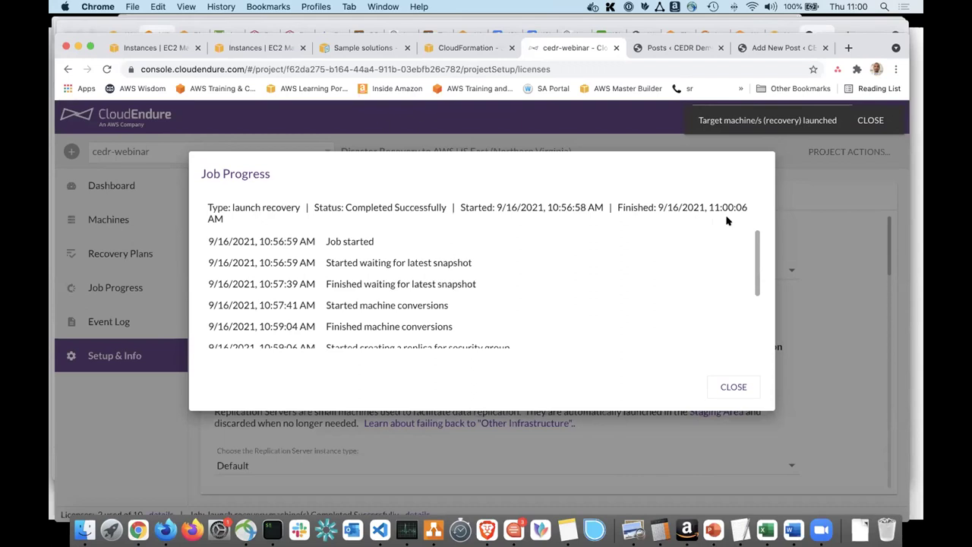
# Refresh the EC2 instance list, reload the details of ip-172-31-34-98 and copy its public IPv4 address.
pyautogui.click(231, 51)
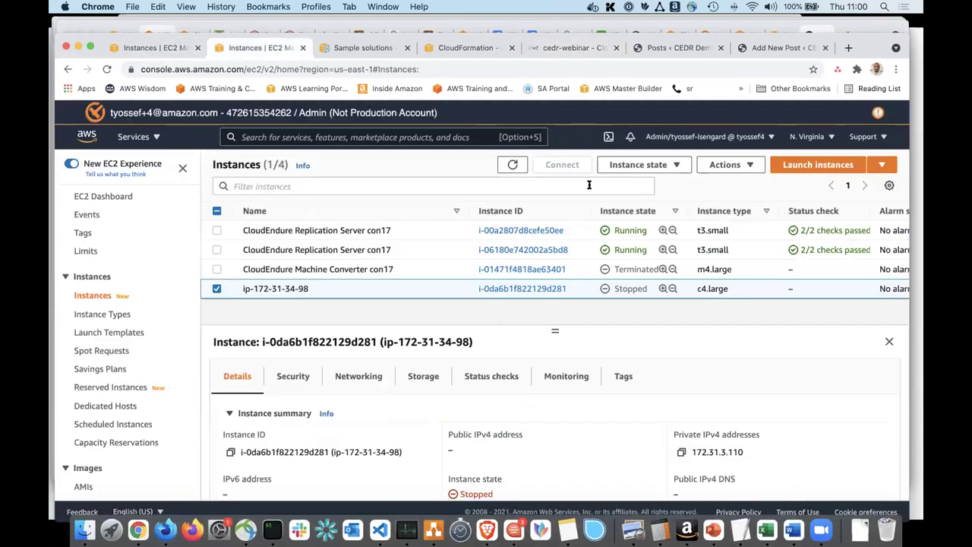
pyautogui.click(512, 165)
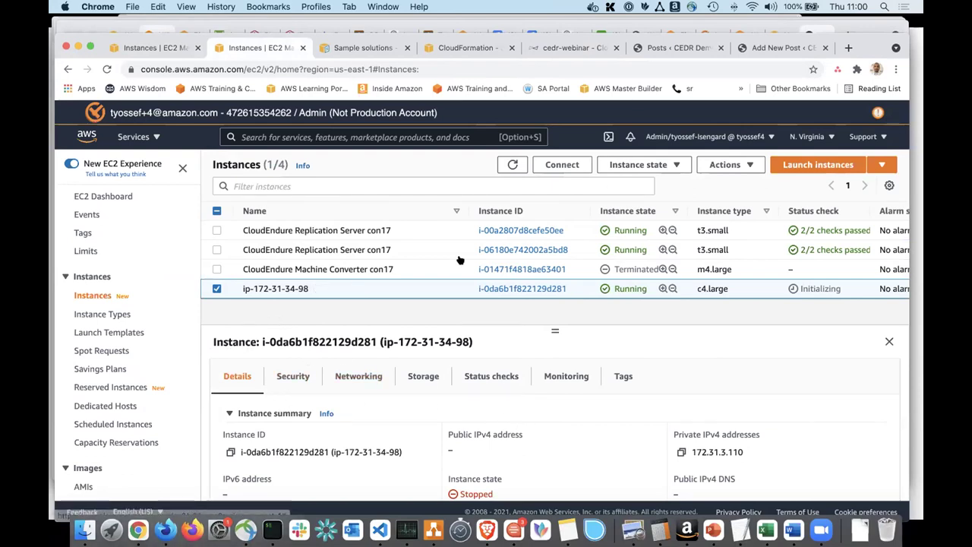
pyautogui.click(216, 289)
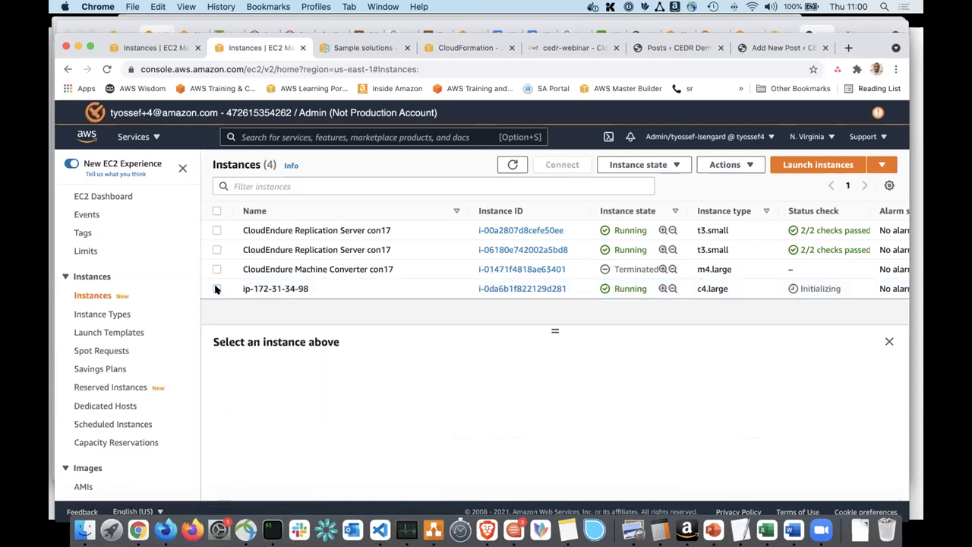
pyautogui.click(216, 289)
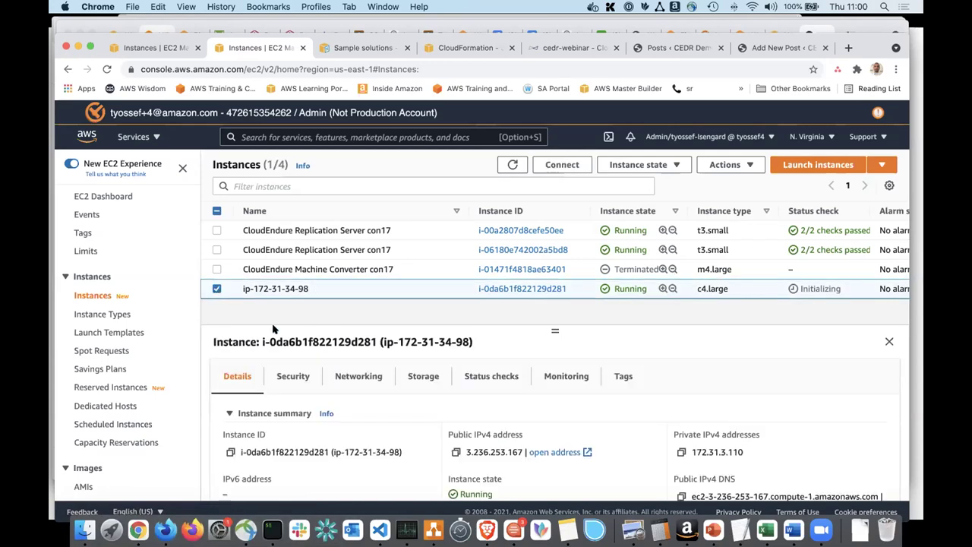
pyautogui.click(456, 452)
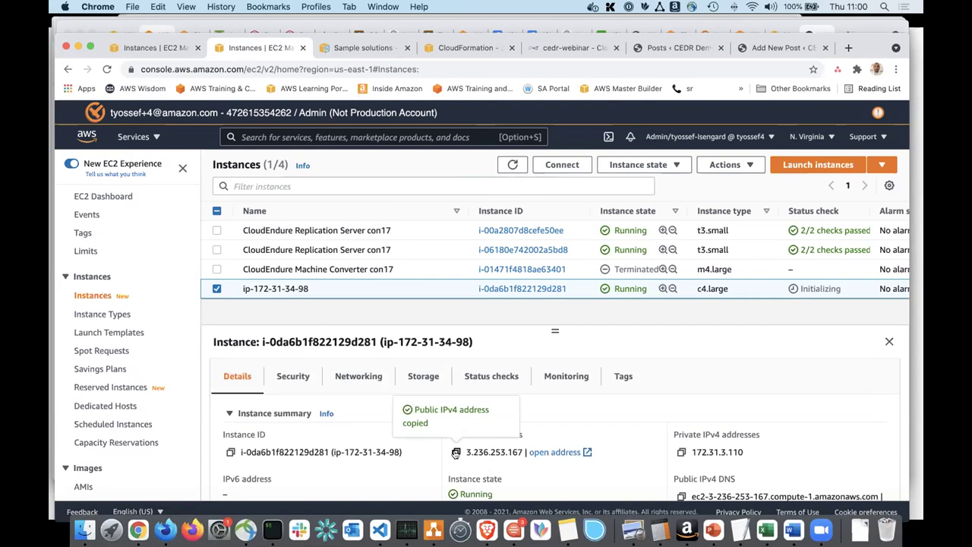
pyautogui.press('super+t')
pyautogui.write('http://')
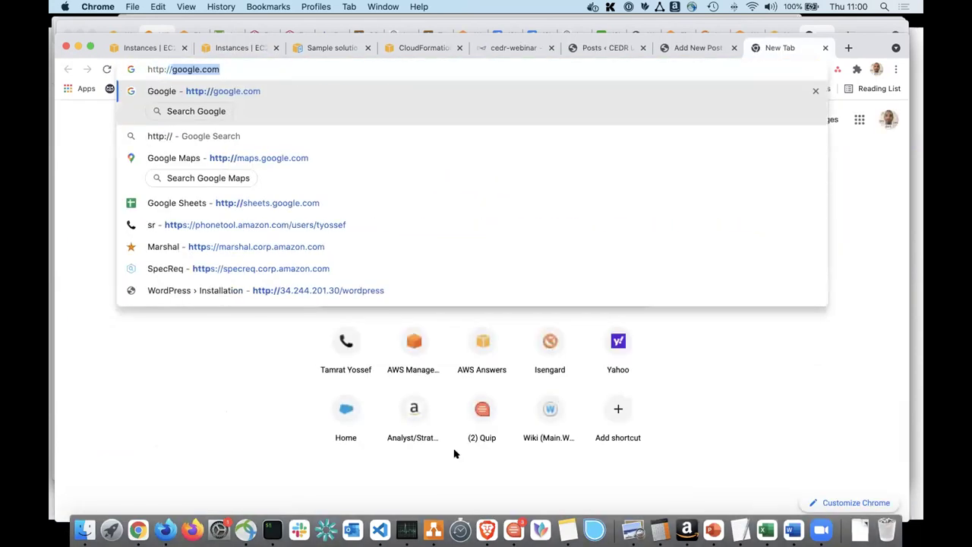
pyautogui.press('super+v')
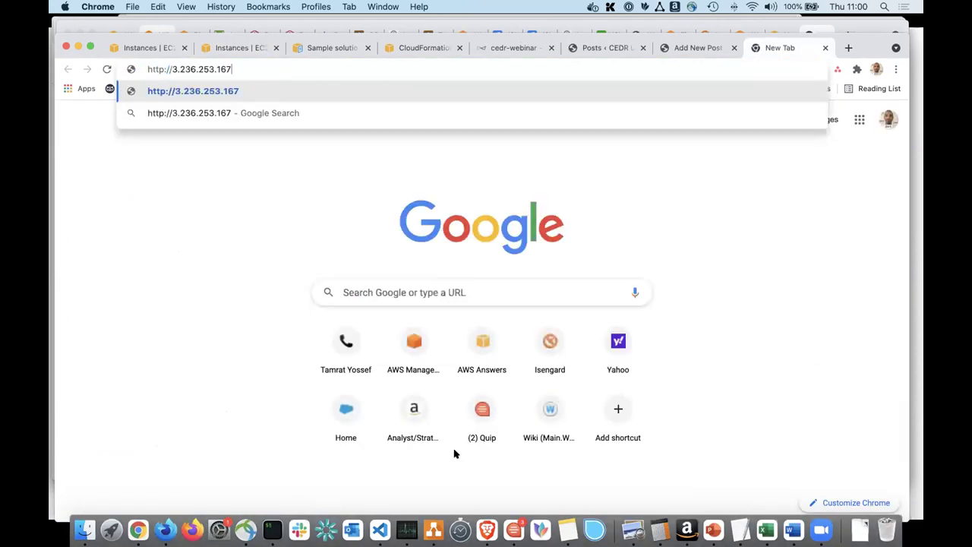
pyautogui.write('/word')
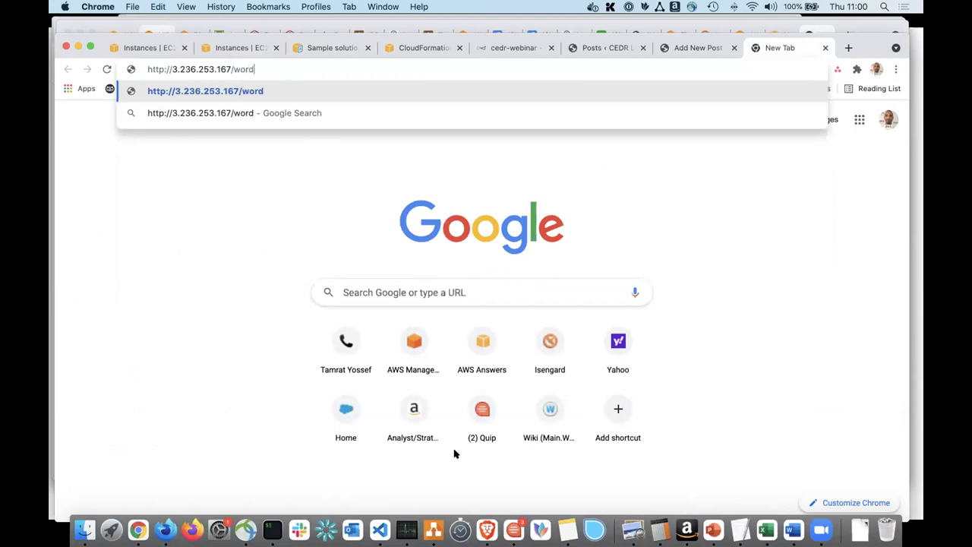
pyautogui.write('press')
pyautogui.press('Return')
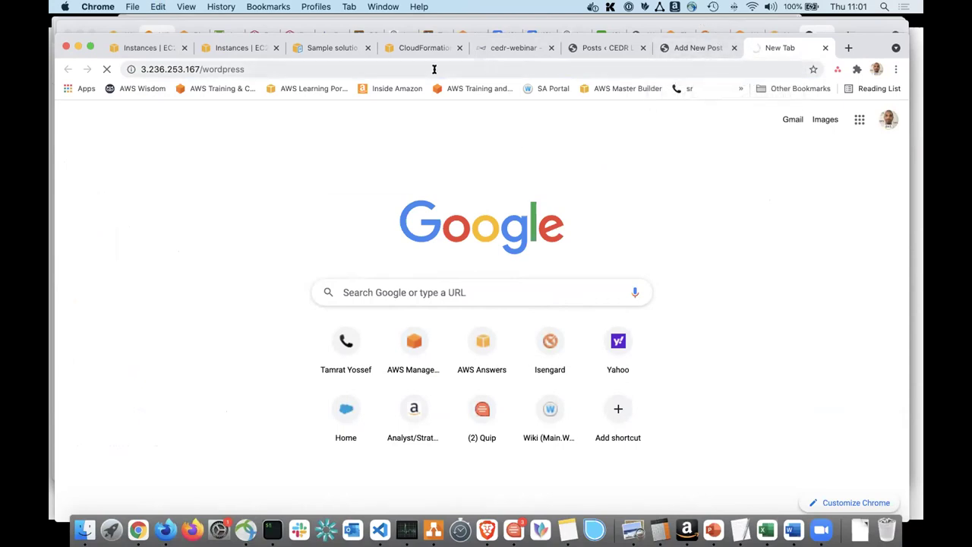
pyautogui.press('super+Tab')
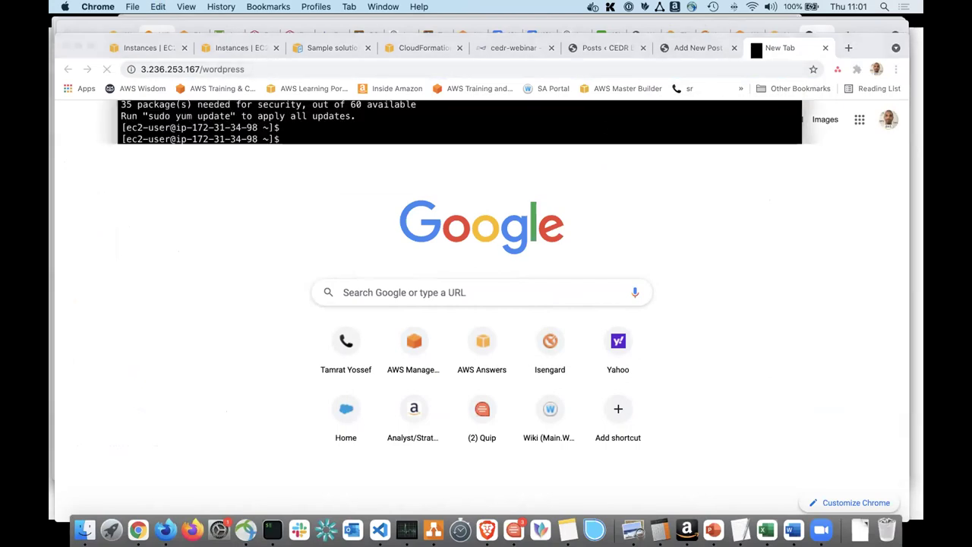
pyautogui.press('super+Tab')
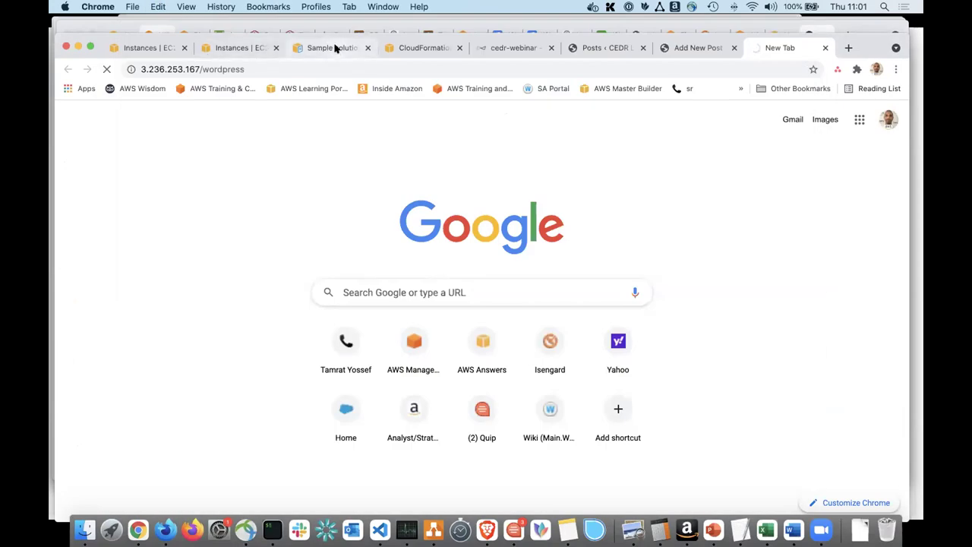
# Check the last entries of the CloudEndure recovery job's log and close the job progress window.
pyautogui.click(503, 48)
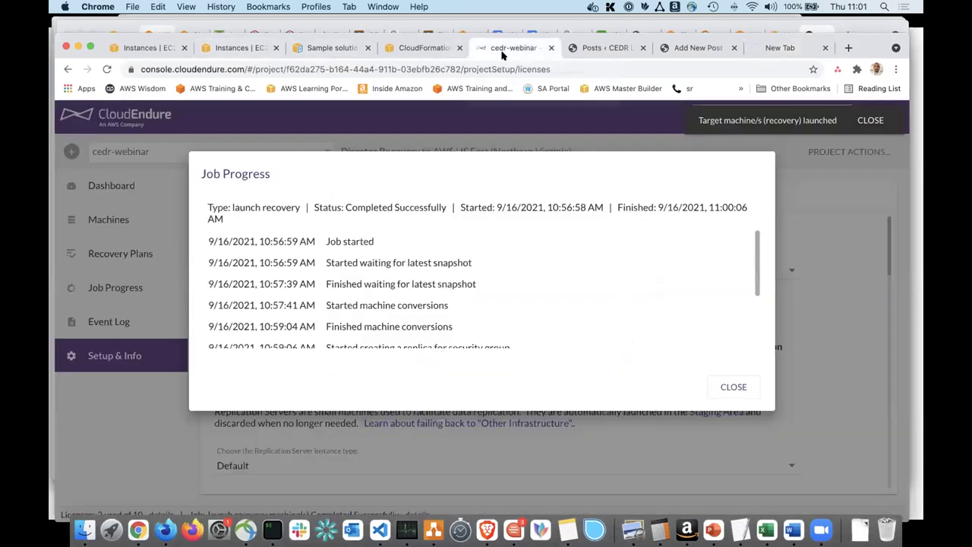
pyautogui.scroll(-5, 672, 304)
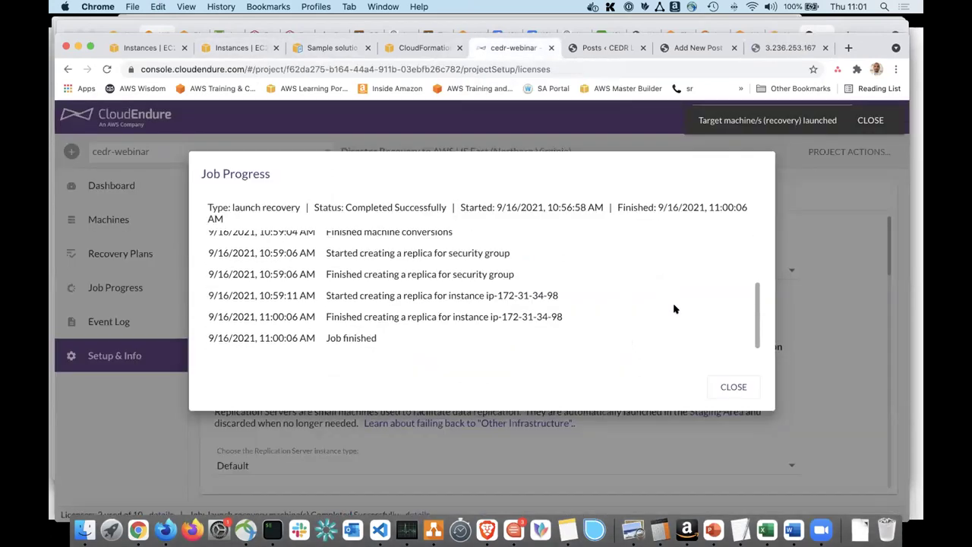
pyautogui.click(720, 385)
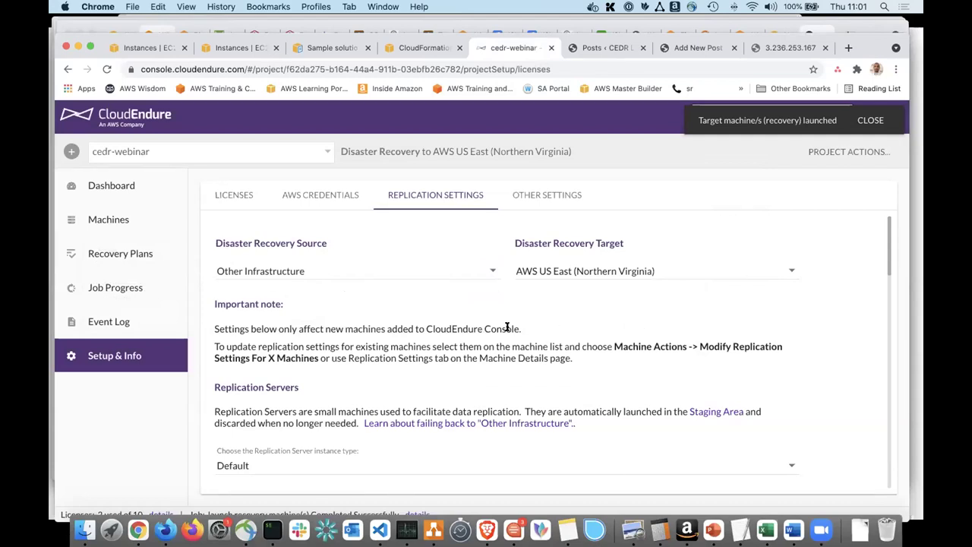
# Examine the replication settings for the replication servers, including the subnet, the security group choices and the VPN or DirectConnect option.
pyautogui.scroll(-10, 507, 328)
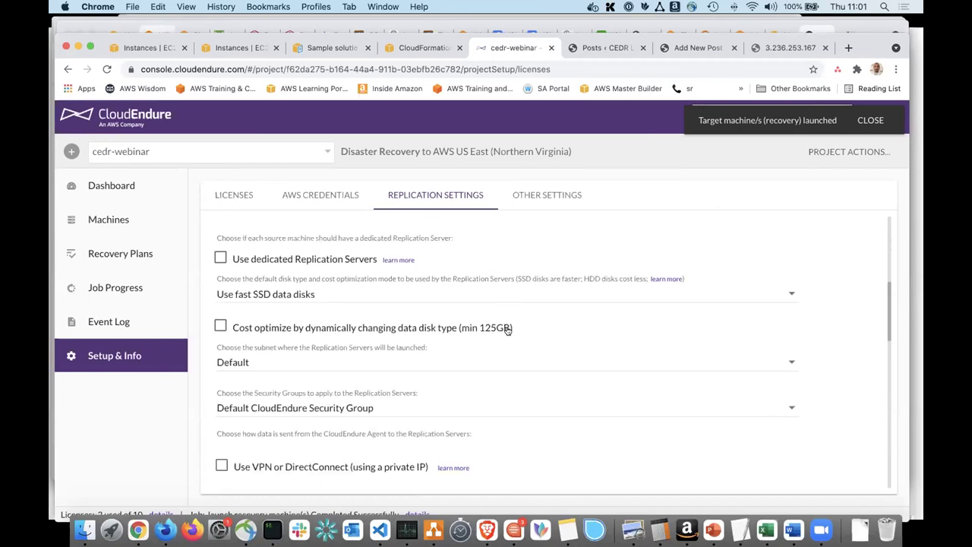
pyautogui.scroll(-1, 508, 331)
pyautogui.scroll(1, 508, 330)
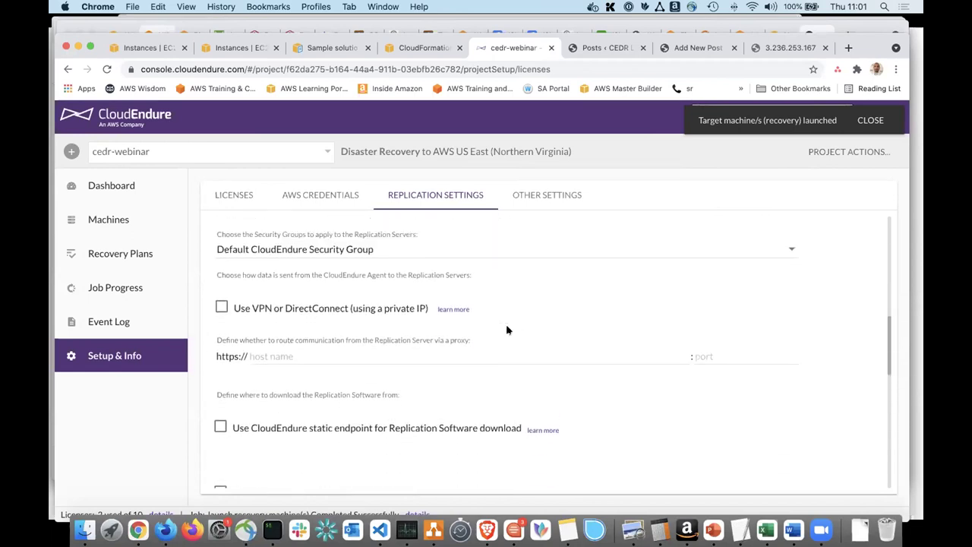
pyautogui.scroll(1, 507, 330)
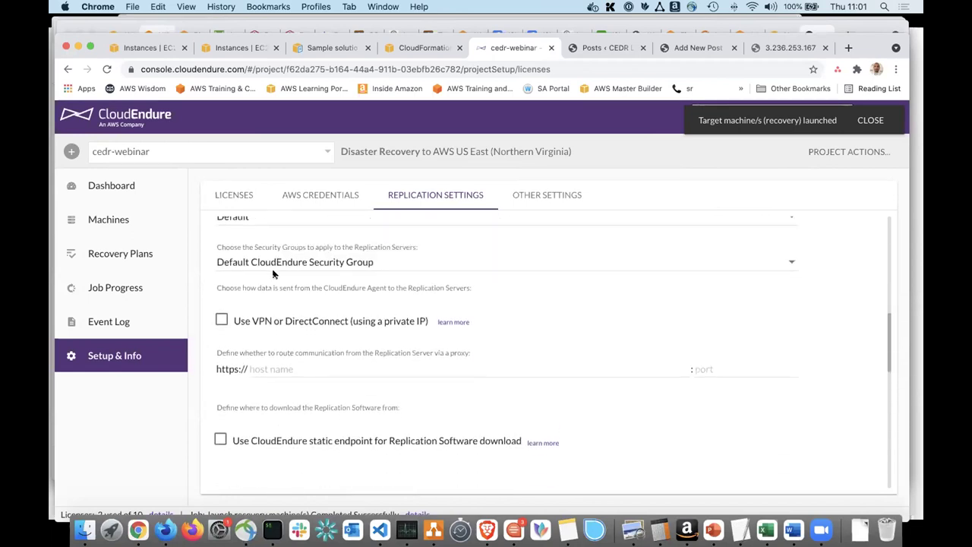
pyautogui.scroll(3, 308, 303)
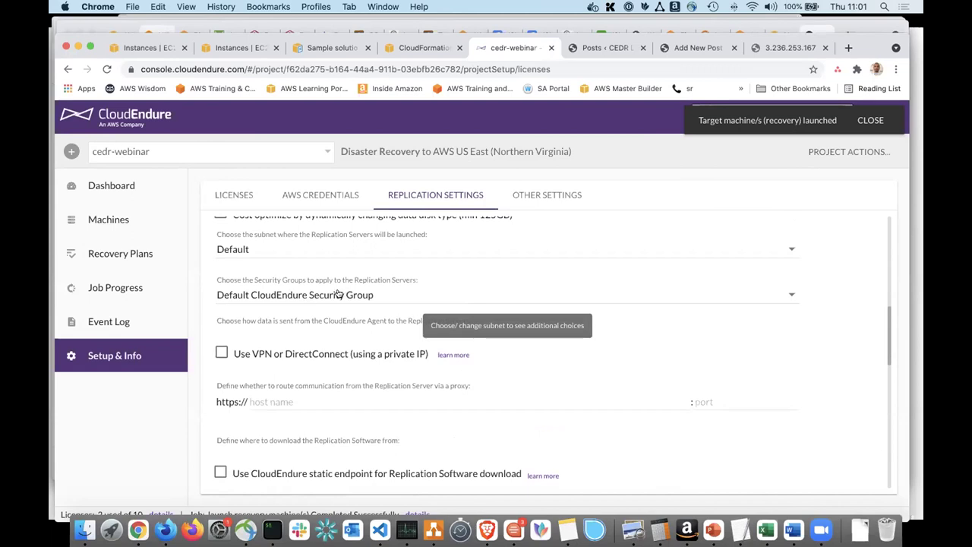
pyautogui.click(339, 295)
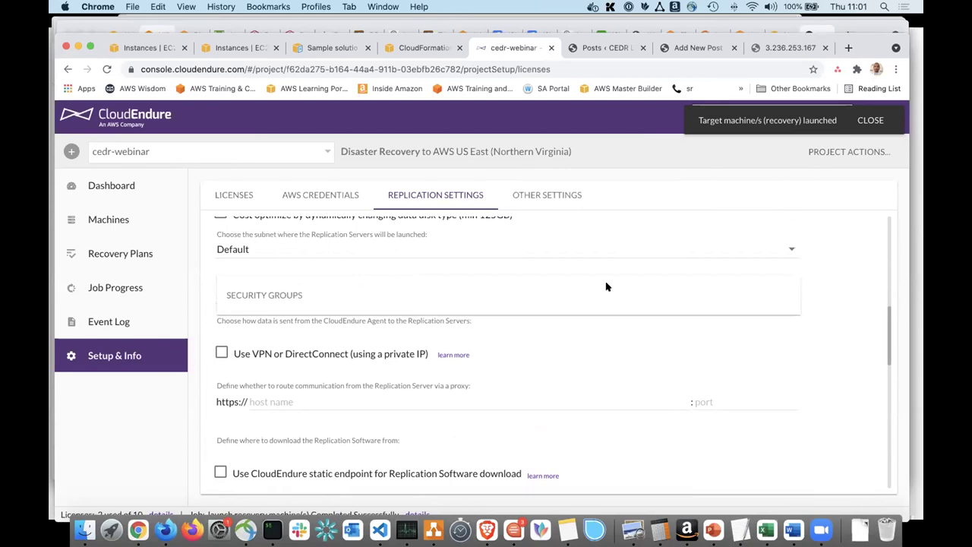
pyautogui.click(586, 359)
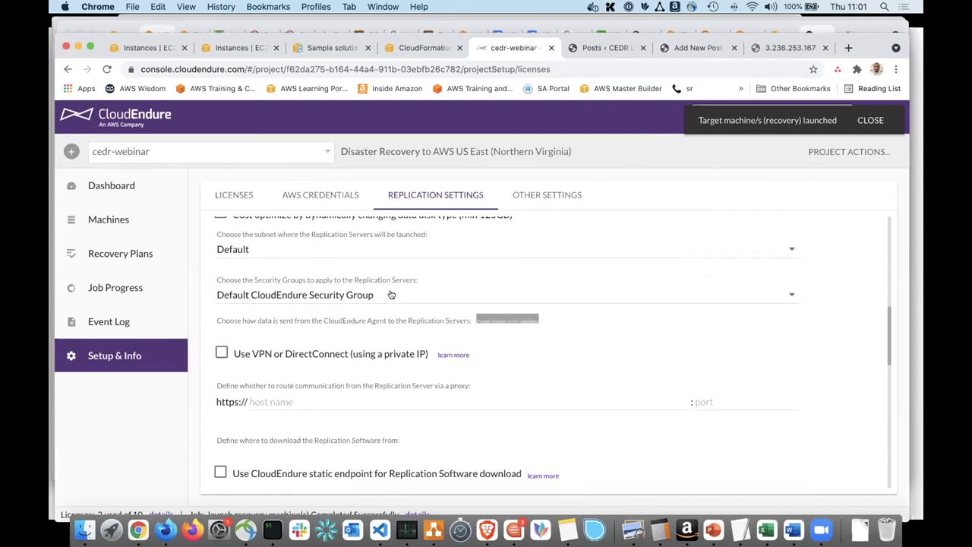
pyautogui.click(357, 296)
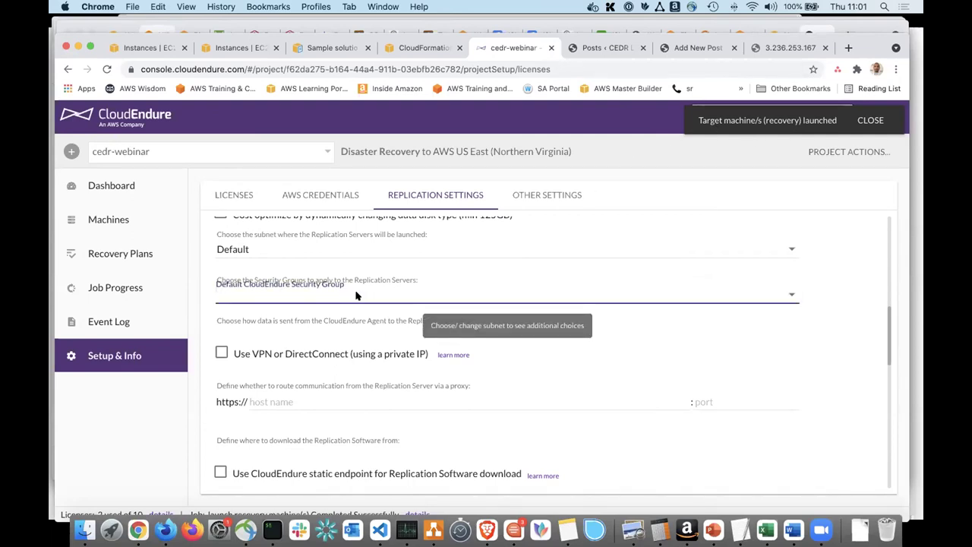
pyautogui.click(552, 349)
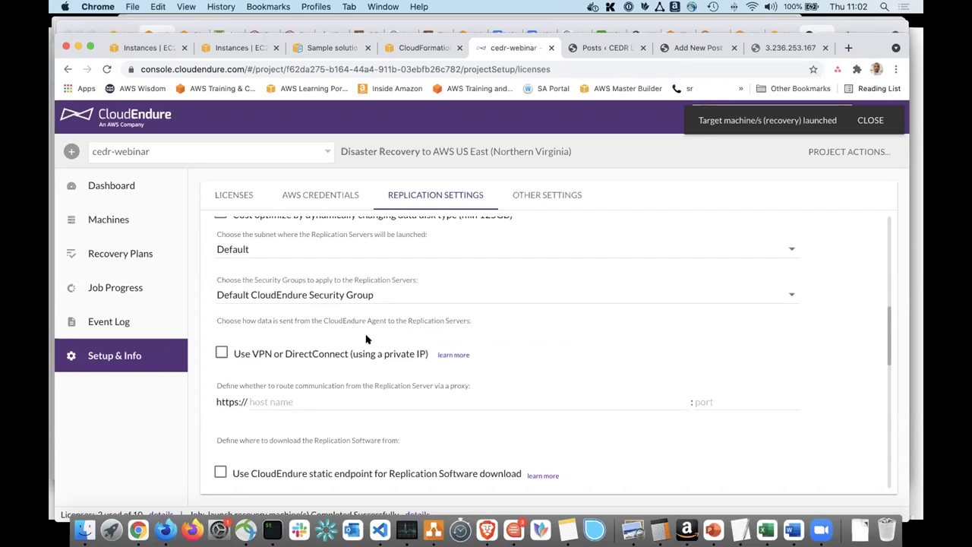
pyautogui.scroll(-1, 366, 338)
pyautogui.scroll(3, 367, 339)
pyautogui.scroll(1, 367, 339)
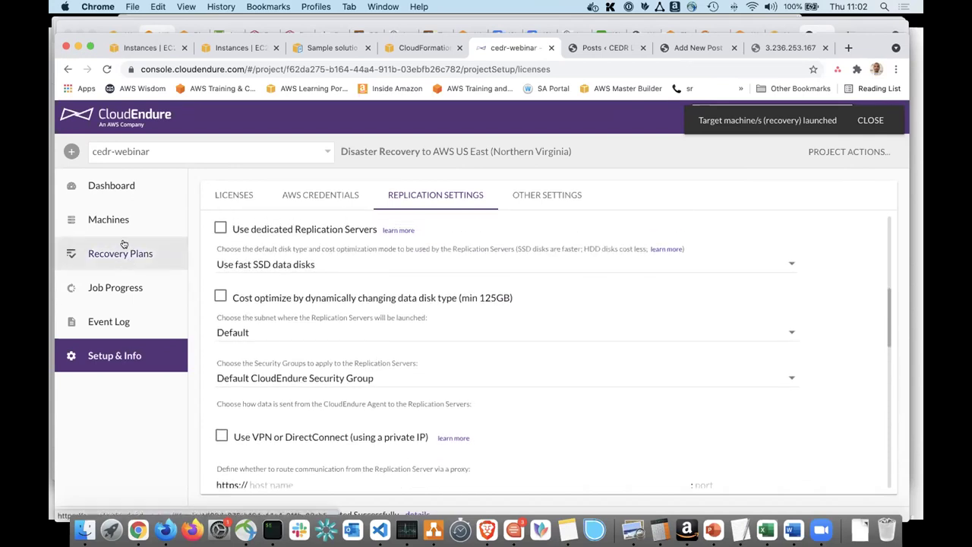
# Review the project's machine list, and refresh the EC2 instances to inspect the CloudEndure Machine Converter and the second Replication Server.
pyautogui.click(109, 222)
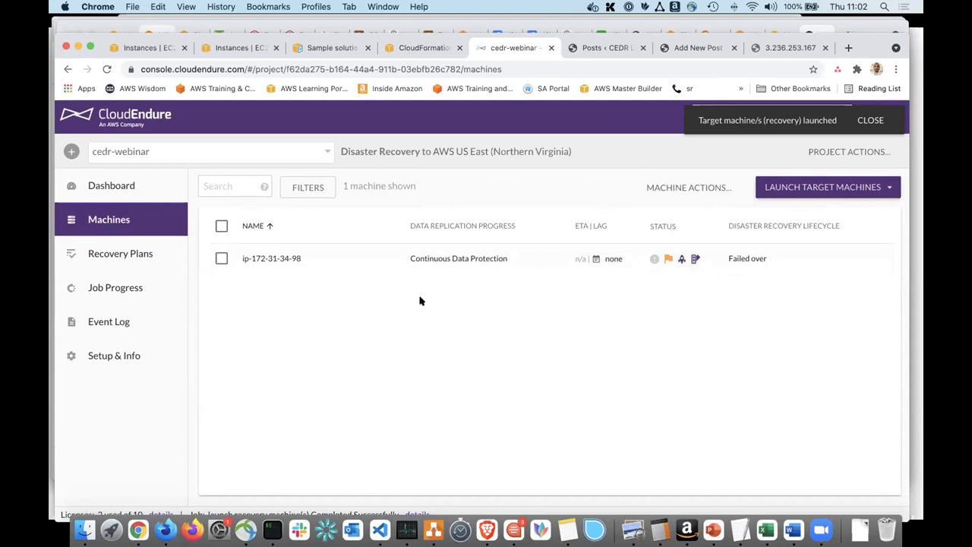
pyautogui.click(232, 47)
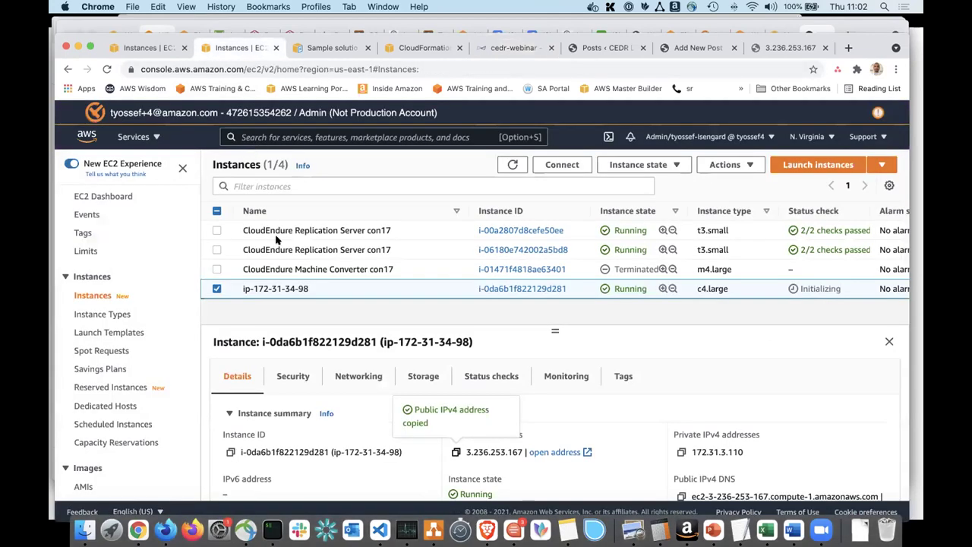
pyautogui.click(505, 165)
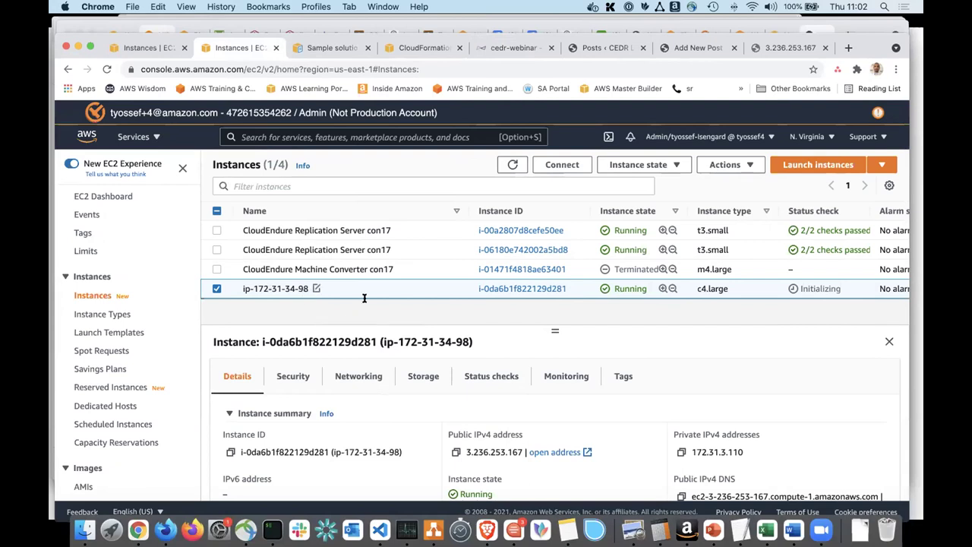
pyautogui.doubleClick(331, 268)
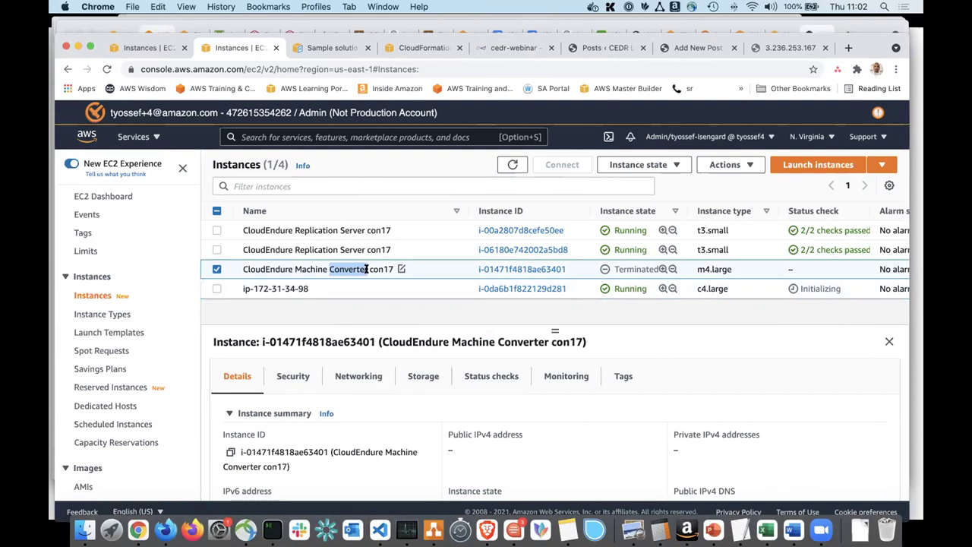
pyautogui.click(286, 249)
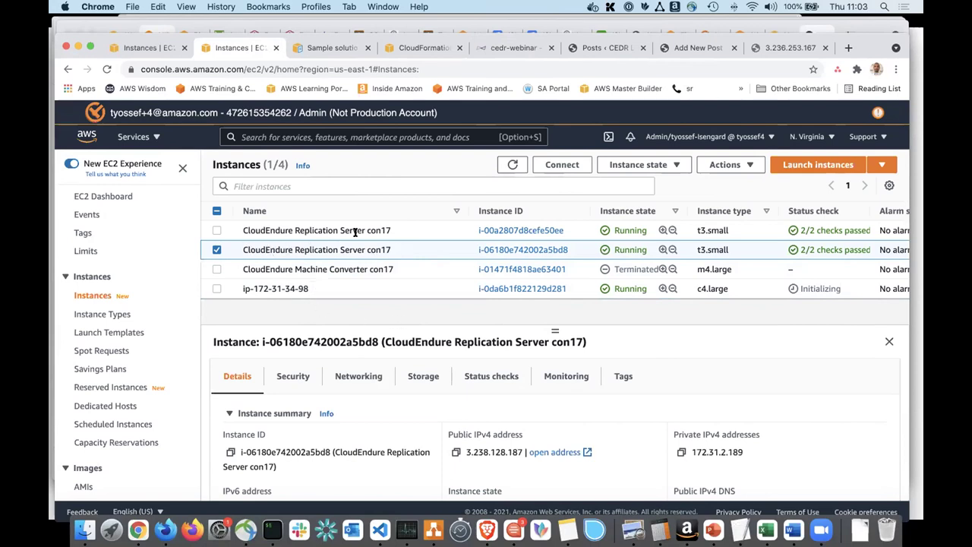
# Check the source site's WordPress post list and view the recovered site at 3.236.253.167/wordpress, following the hello2 post's Uncategorized category.
pyautogui.click(615, 48)
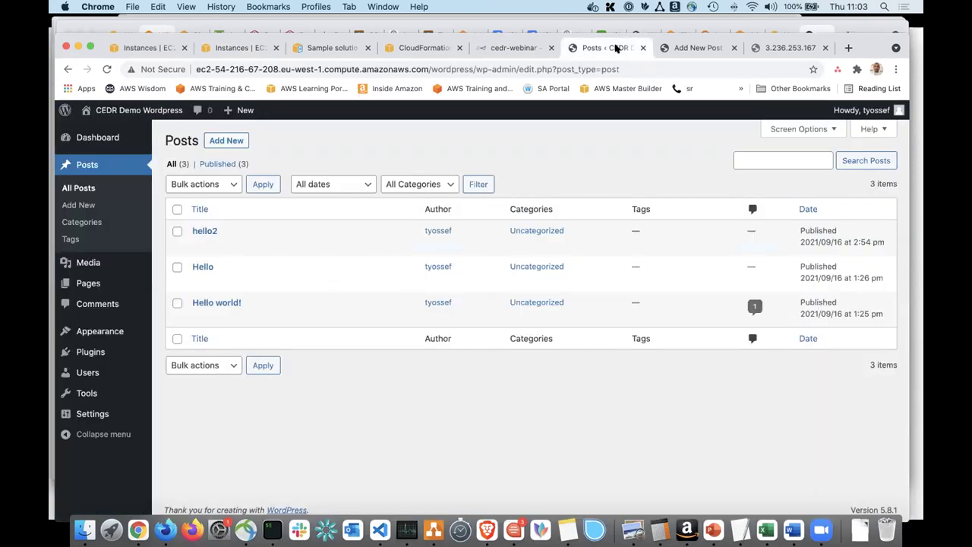
pyautogui.click(776, 48)
pyautogui.click(637, 394)
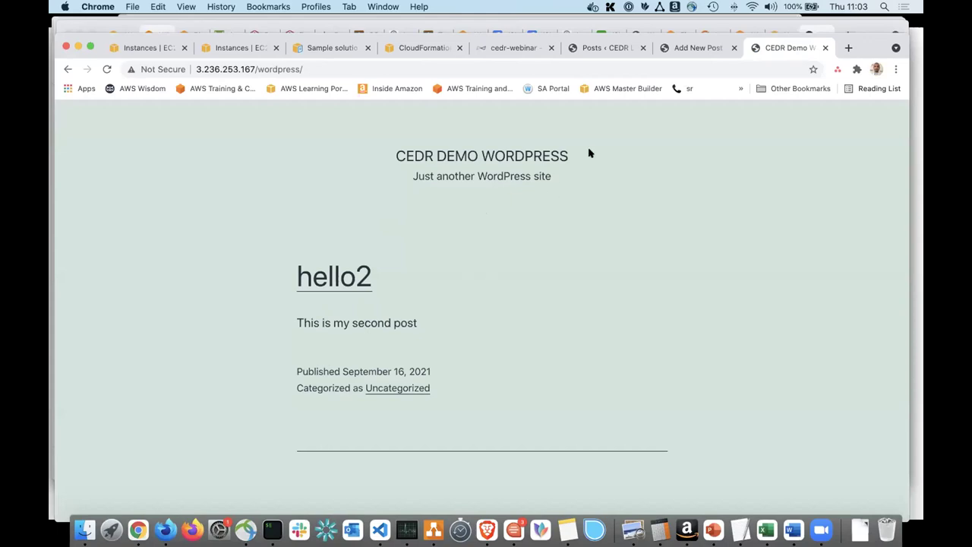
pyautogui.click(397, 387)
pyautogui.scroll(-1, 512, 268)
pyautogui.scroll(1, 502, 262)
# Open the CEDR Demo WordPress home page from the site title and look through the hello2, Hello and Hello world! posts.
pyautogui.click(465, 177)
pyautogui.scroll(-5, 569, 342)
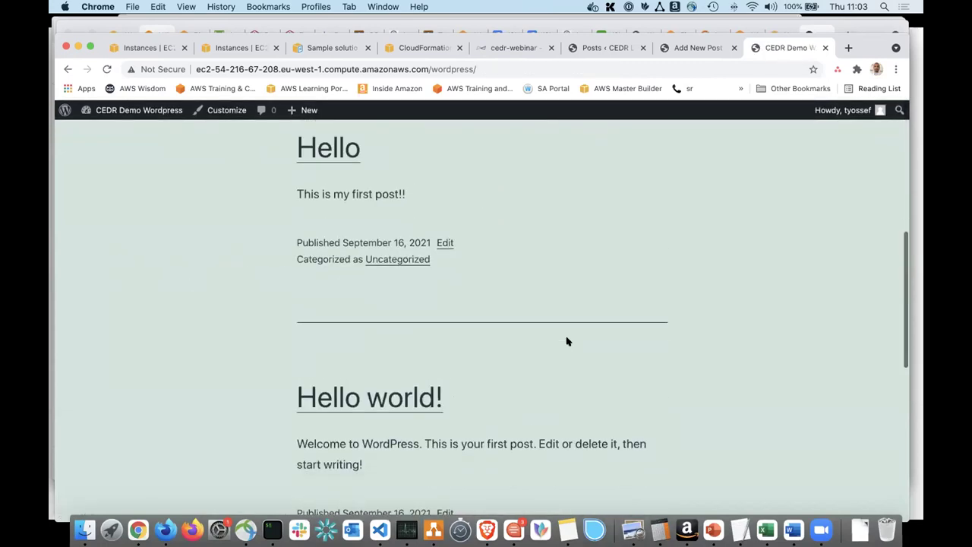
pyautogui.scroll(-2, 566, 342)
pyautogui.scroll(3, 384, 339)
pyautogui.scroll(5, 384, 340)
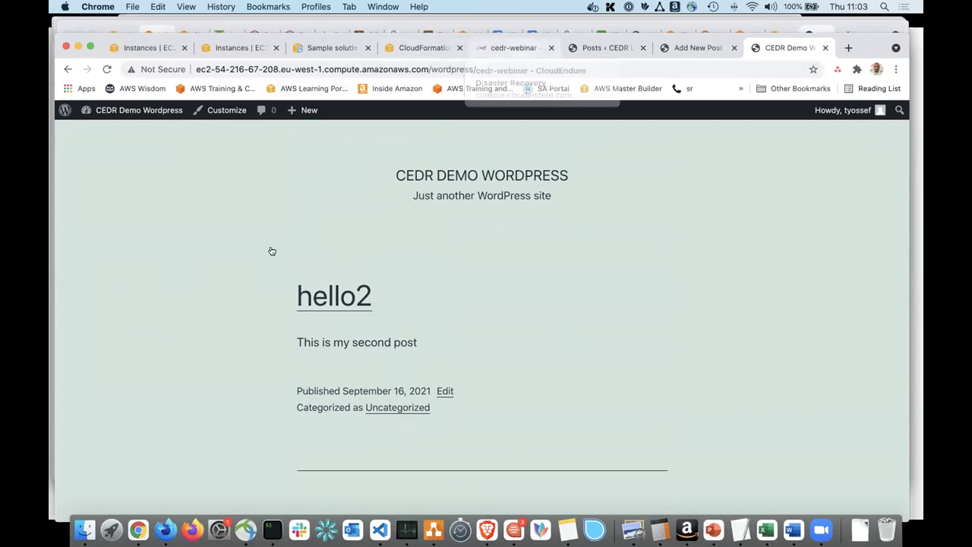
pyautogui.press('super+Tab')
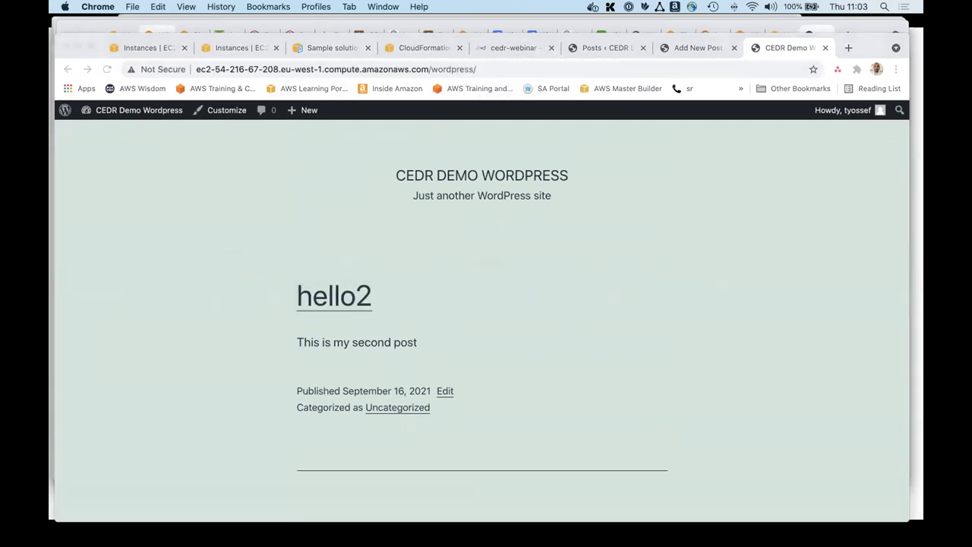